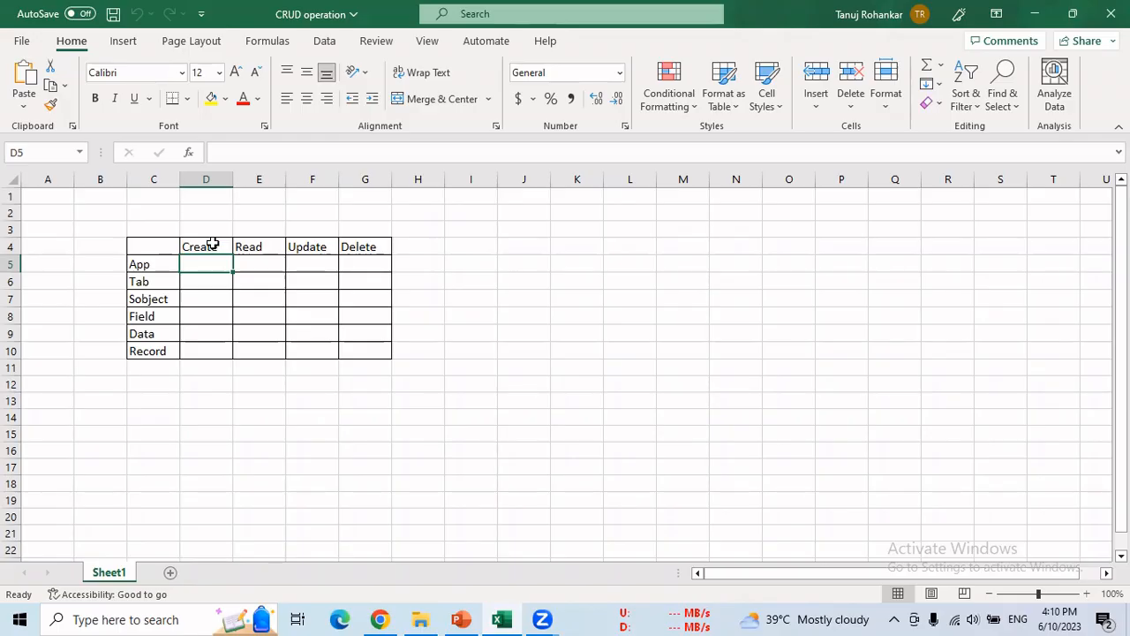
- Review the checklist's Create, Read, Update, Delete columns and its App through Record rows
click(213, 245)
click(254, 245)
click(305, 245)
click(347, 248)
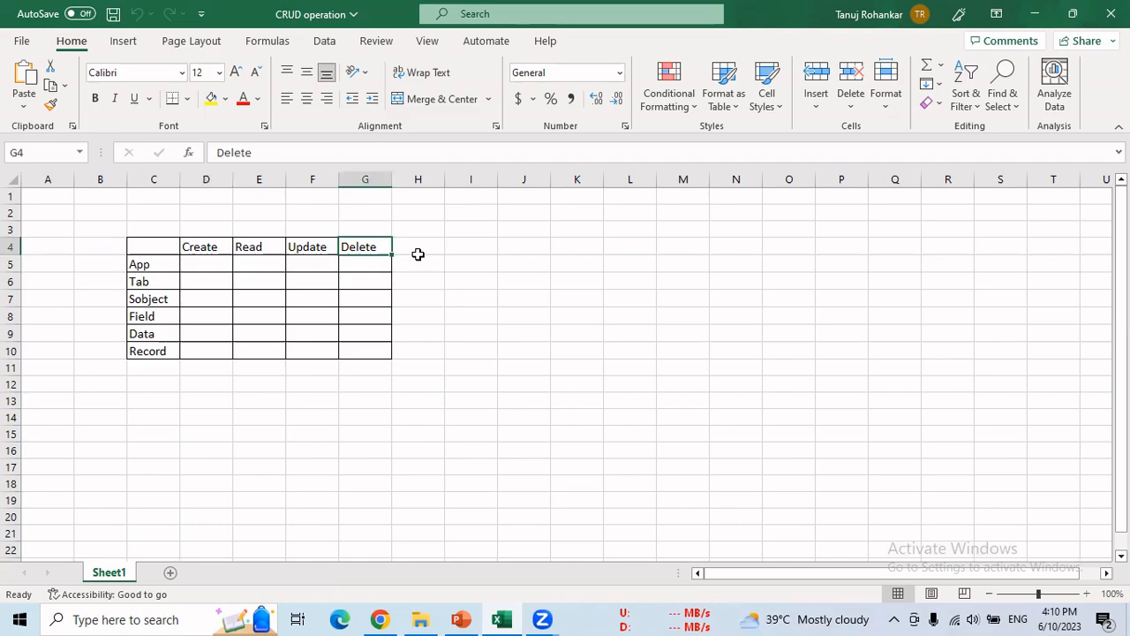
click(170, 263)
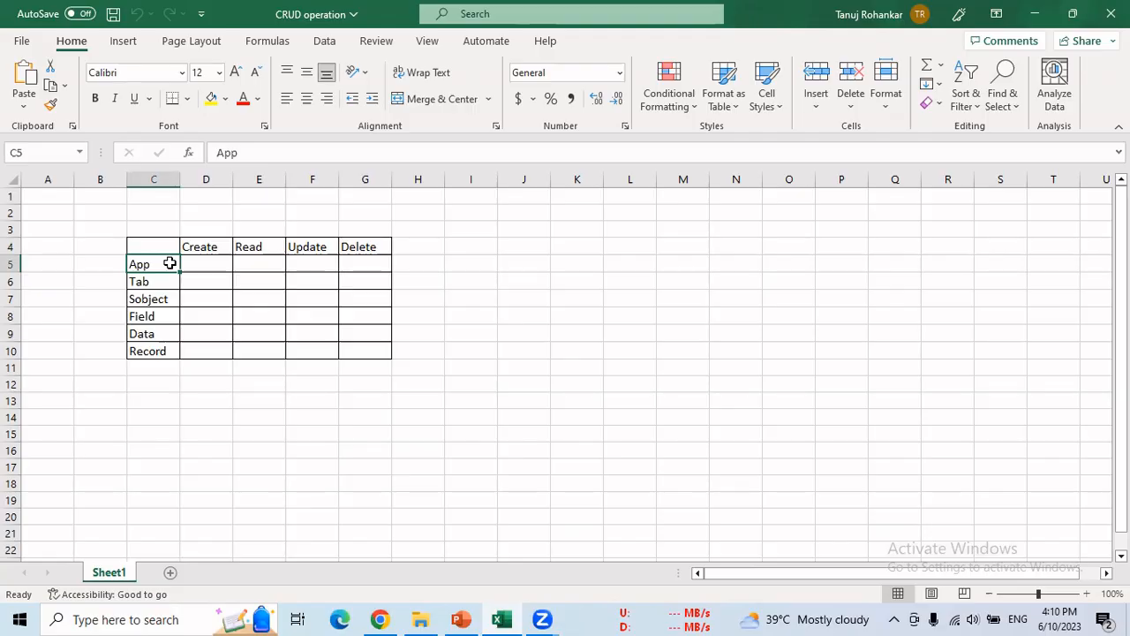
click(173, 282)
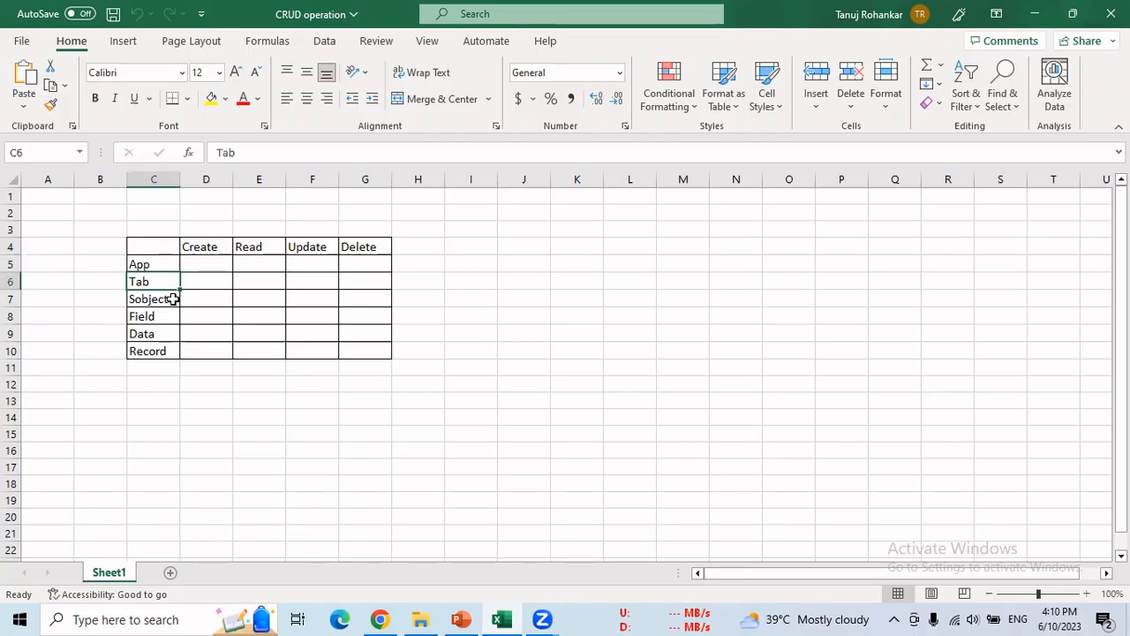
click(165, 301)
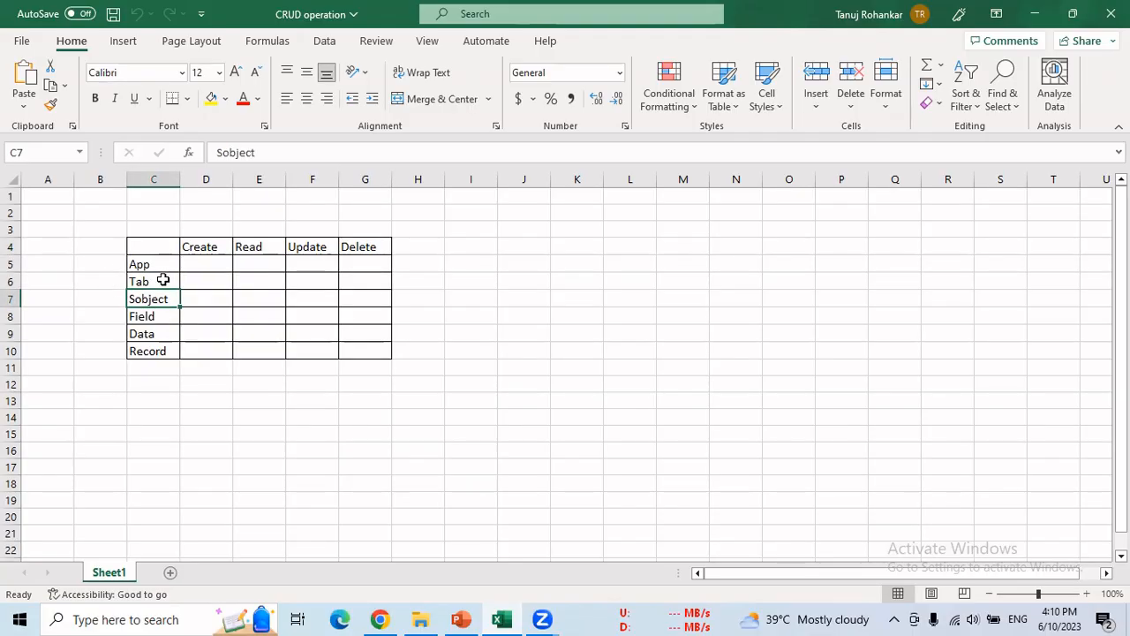
click(165, 314)
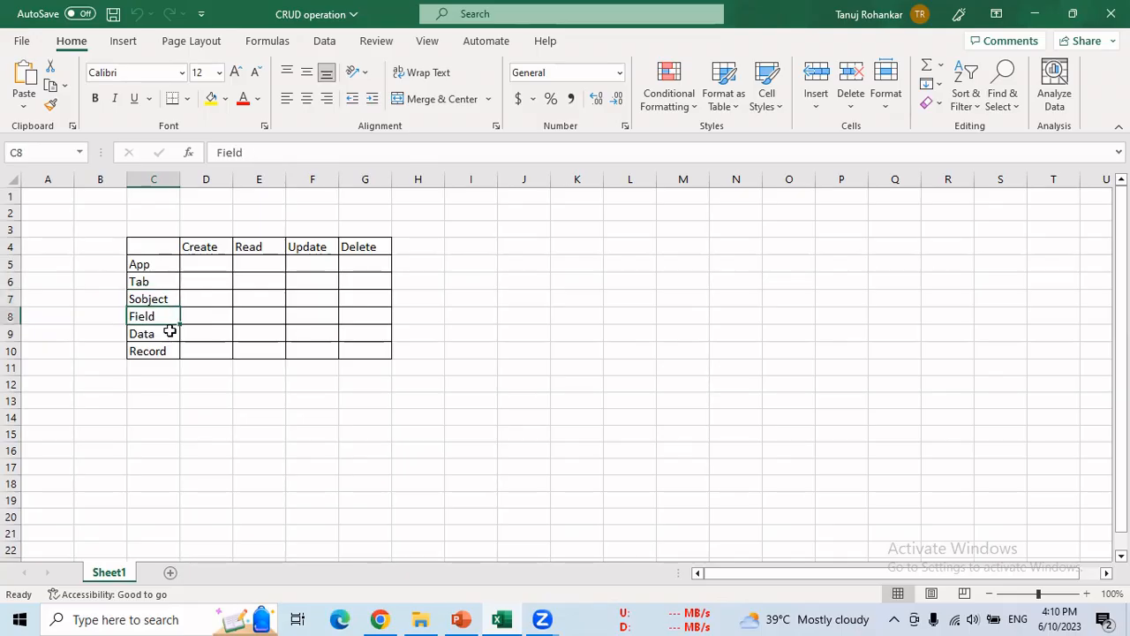
click(170, 331)
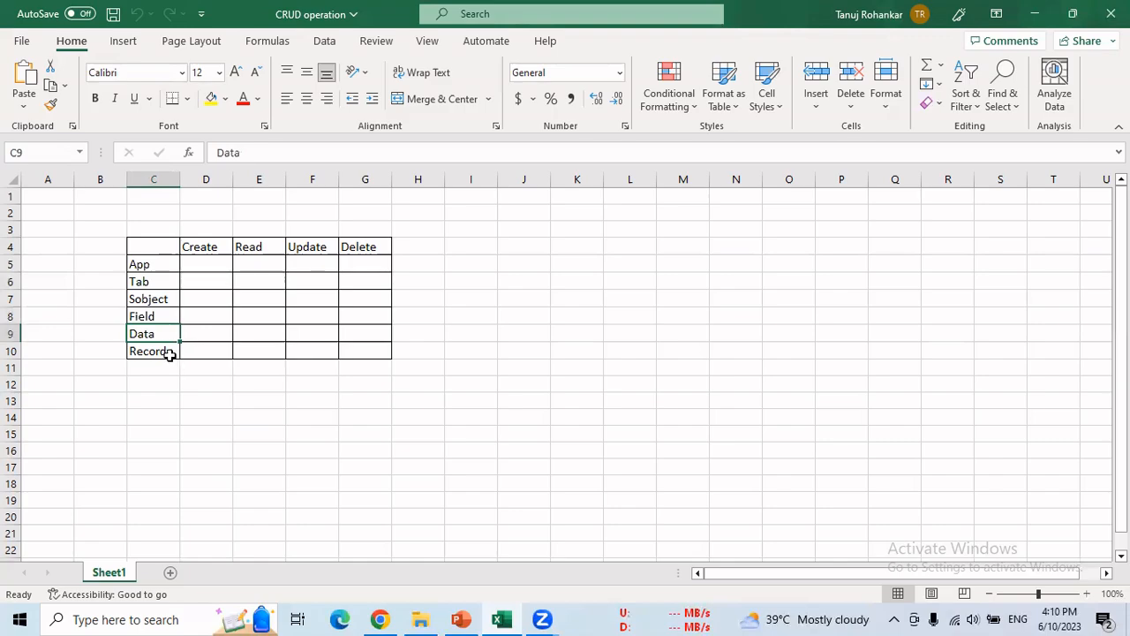
click(170, 354)
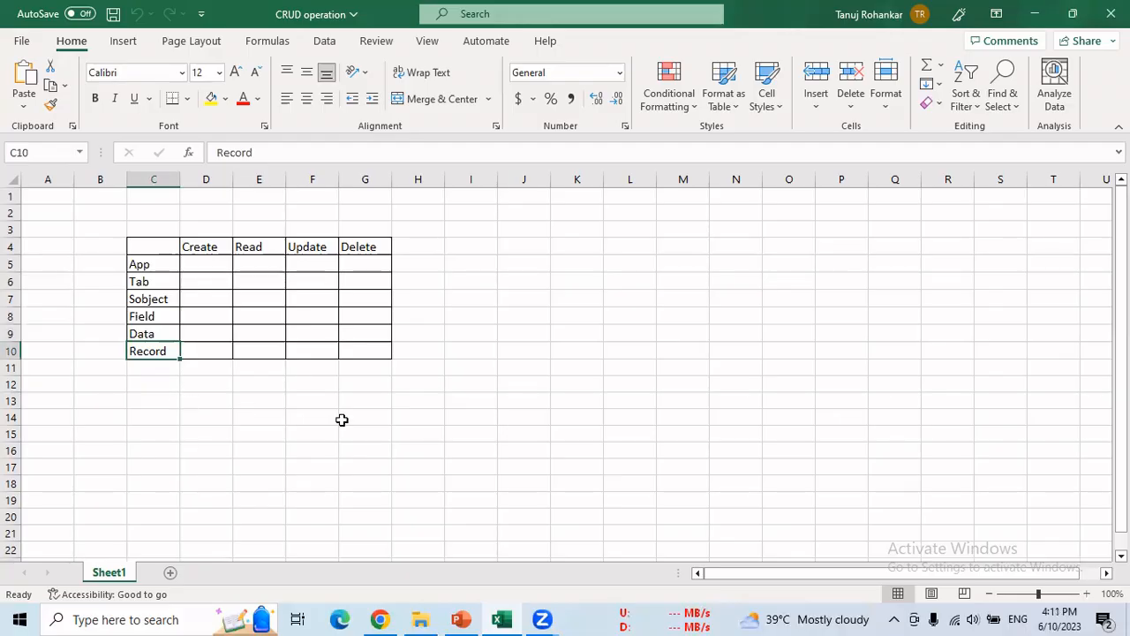
- Enter the heading 'Employee Registration' in J5
click(514, 262)
text(Em)
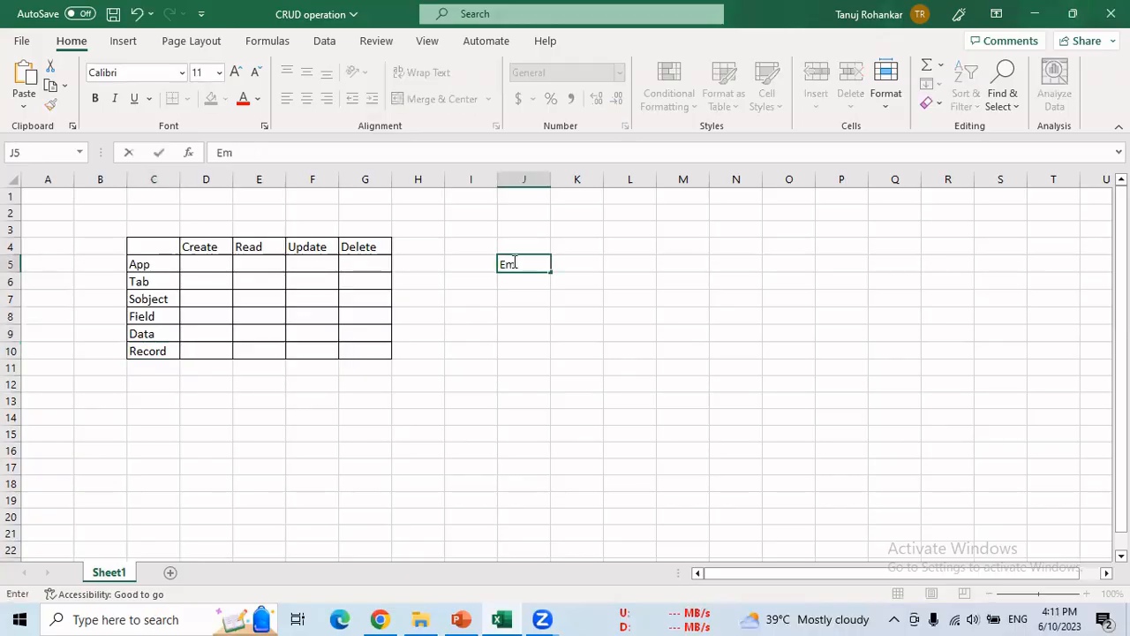
text(pl)
text(yoo)
key(BackSpace)
key(BackSpace)
key(BackSpace)
text(oyee)
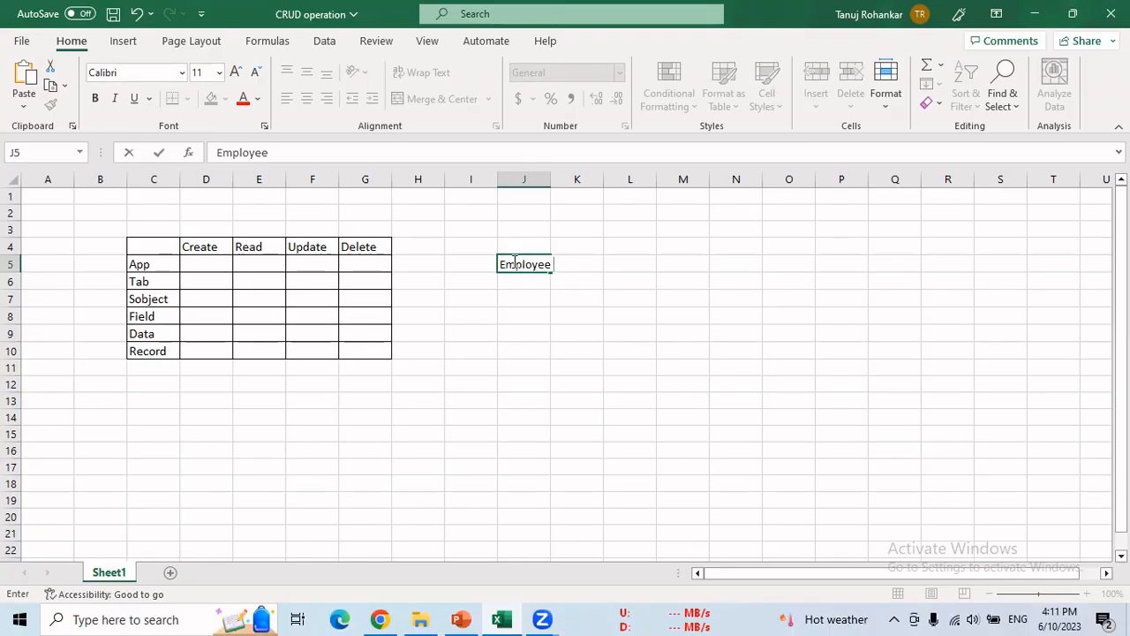
text( Registration)
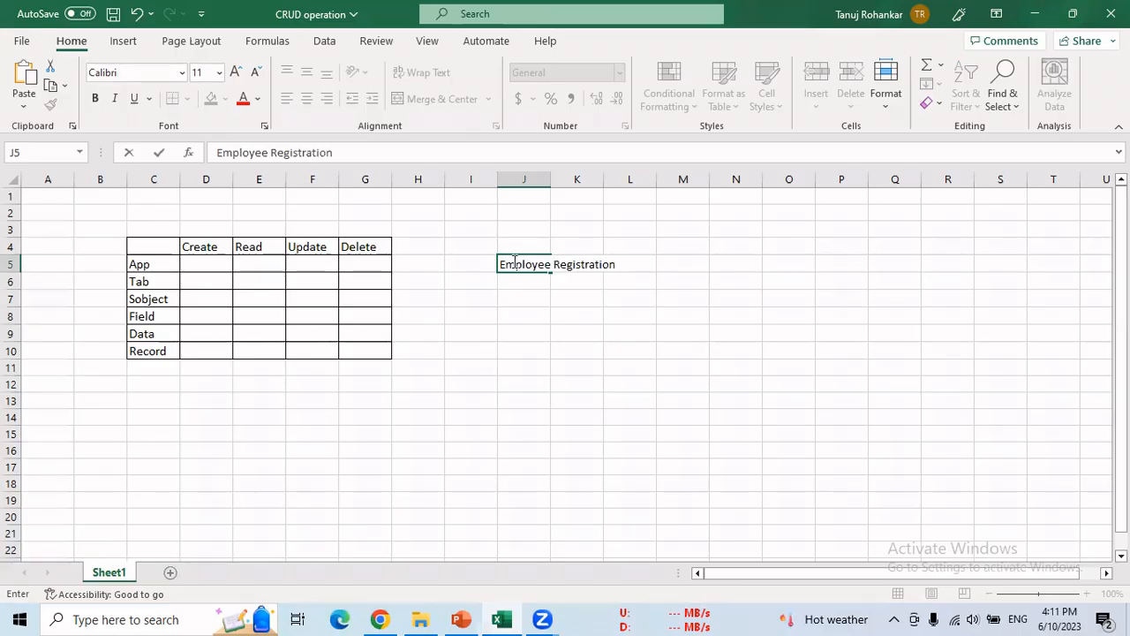
click(520, 299)
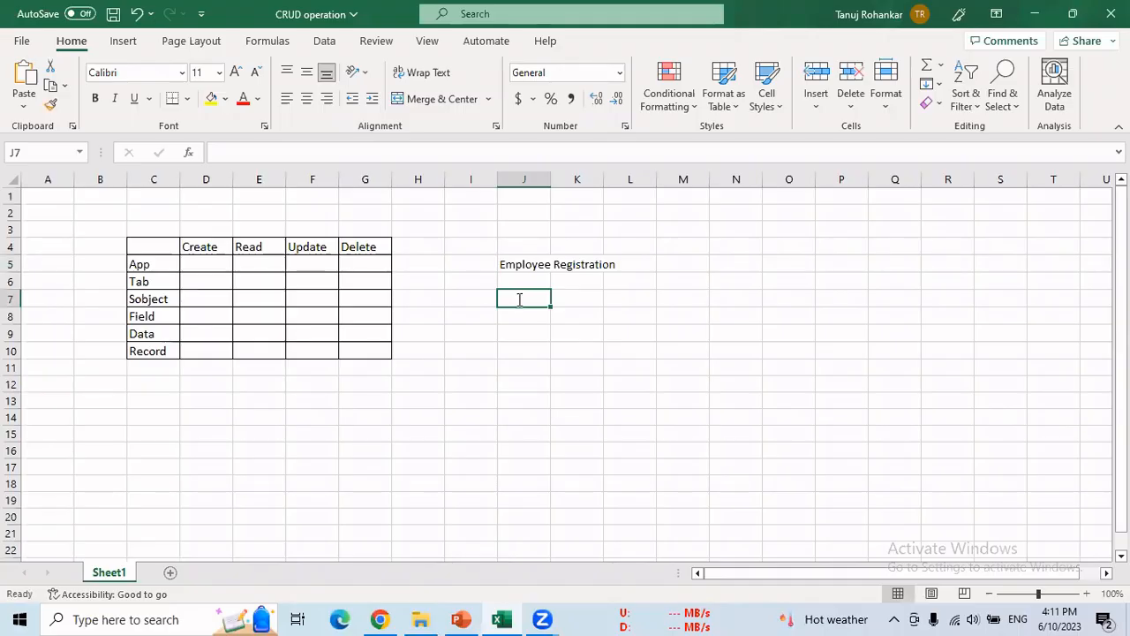
- List emp_id, Emp_name, Emp_Contact and Emp_Address down J7:J10
text(emp_id)
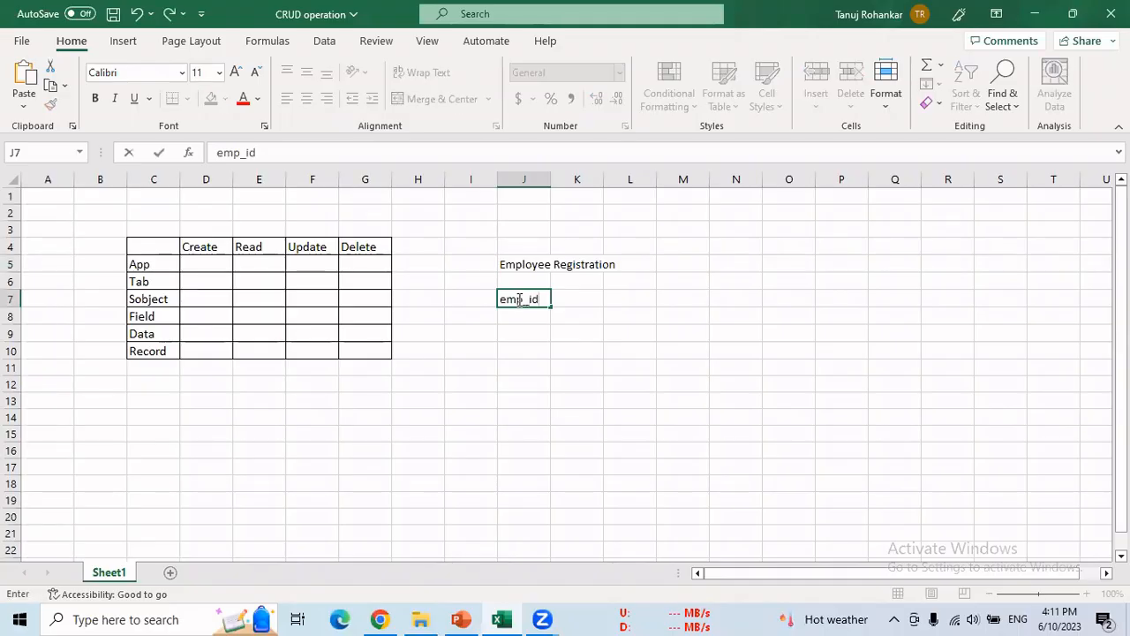
key(Return)
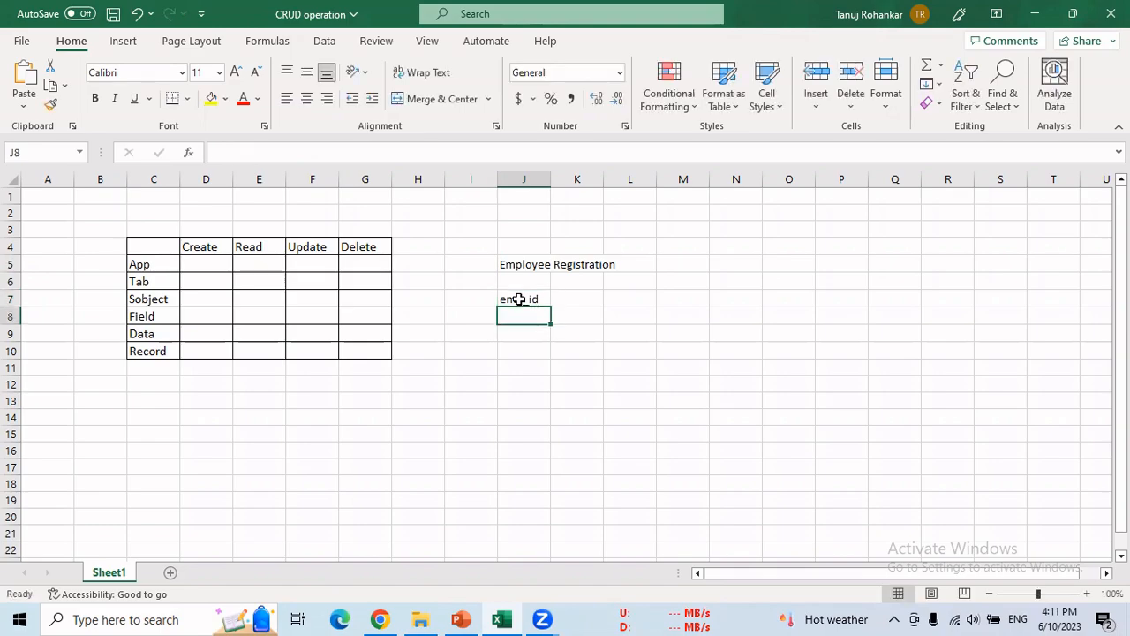
text(Emp_name)
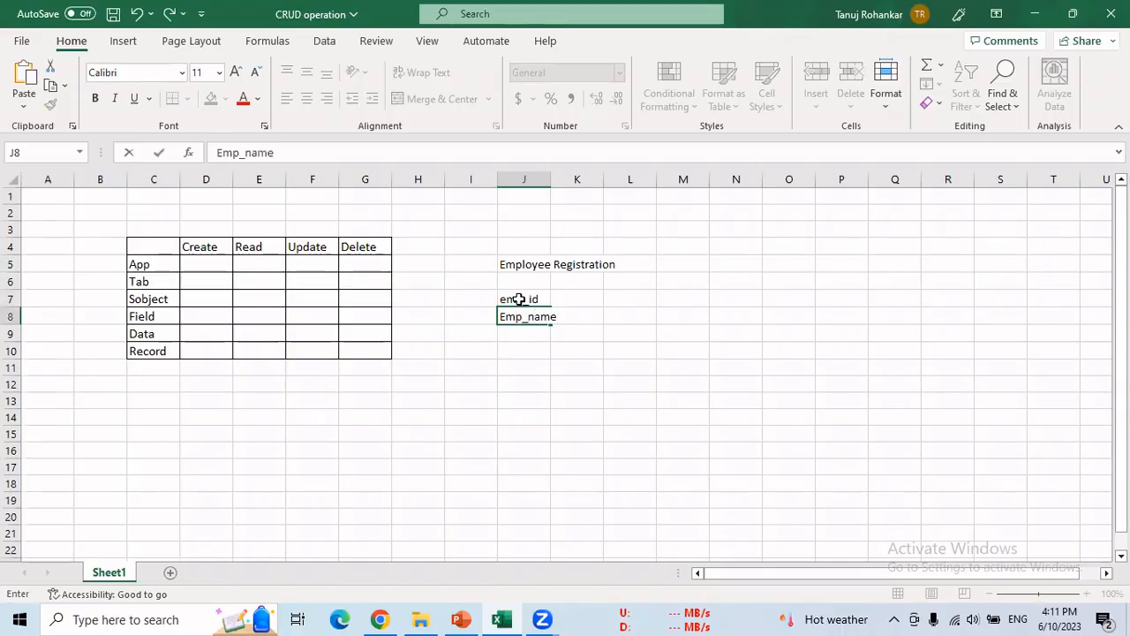
key(Return)
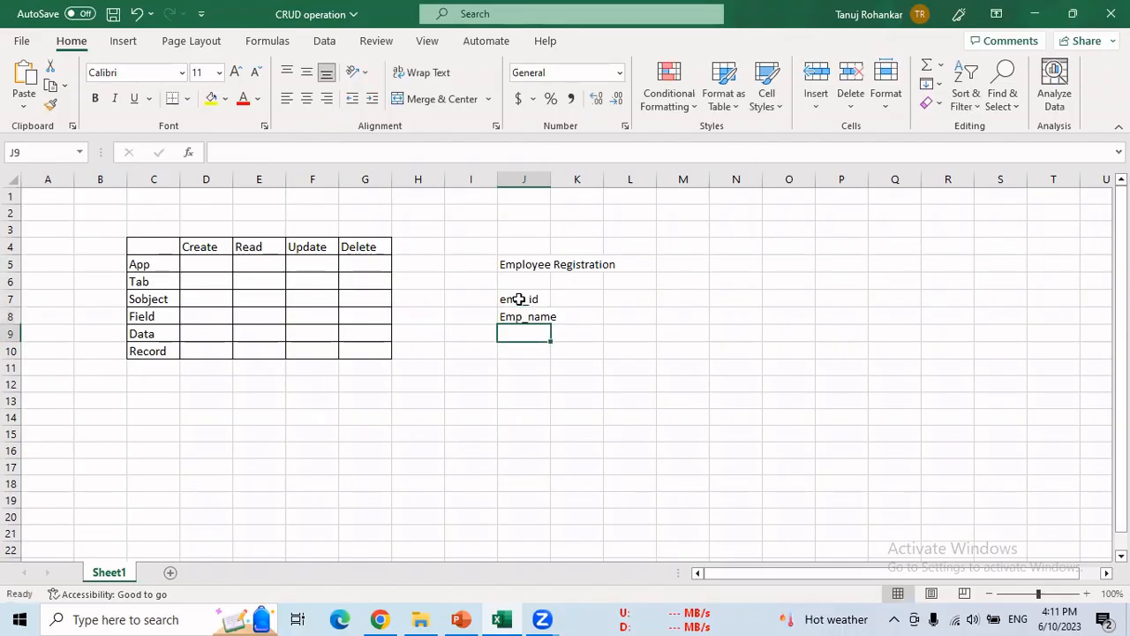
text(Emp)
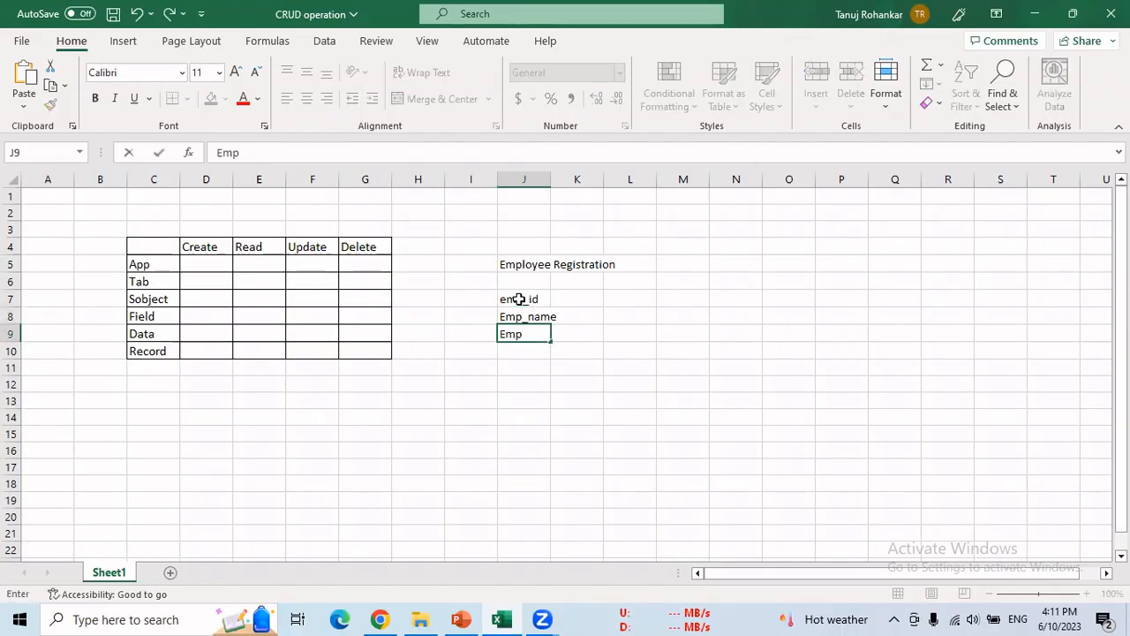
text(_Contact)
key(Return)
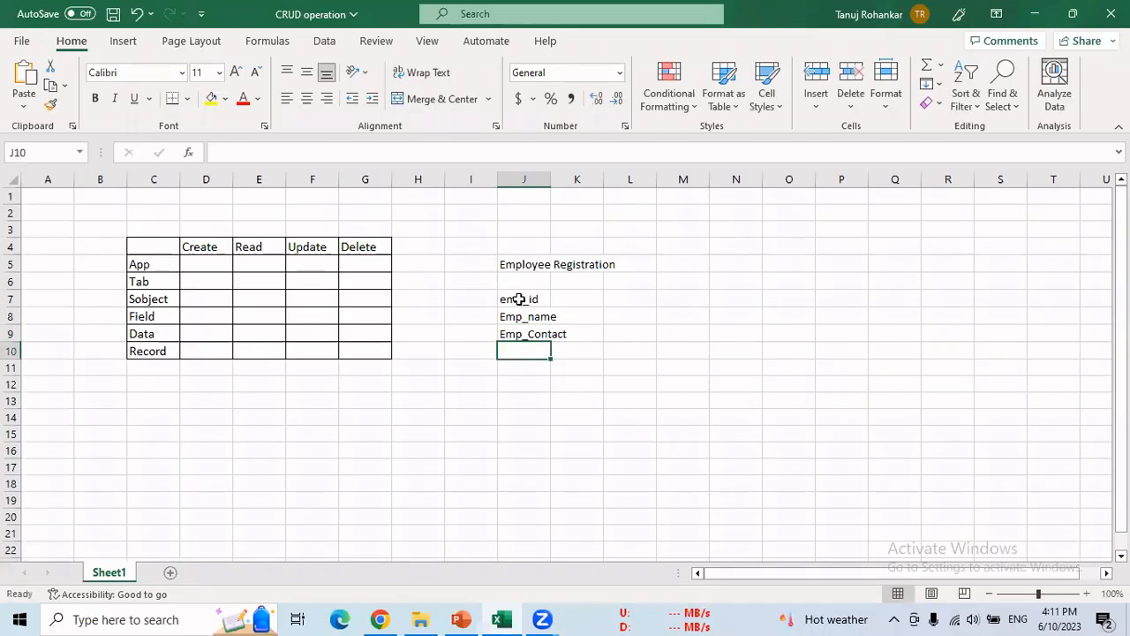
text(Emp)
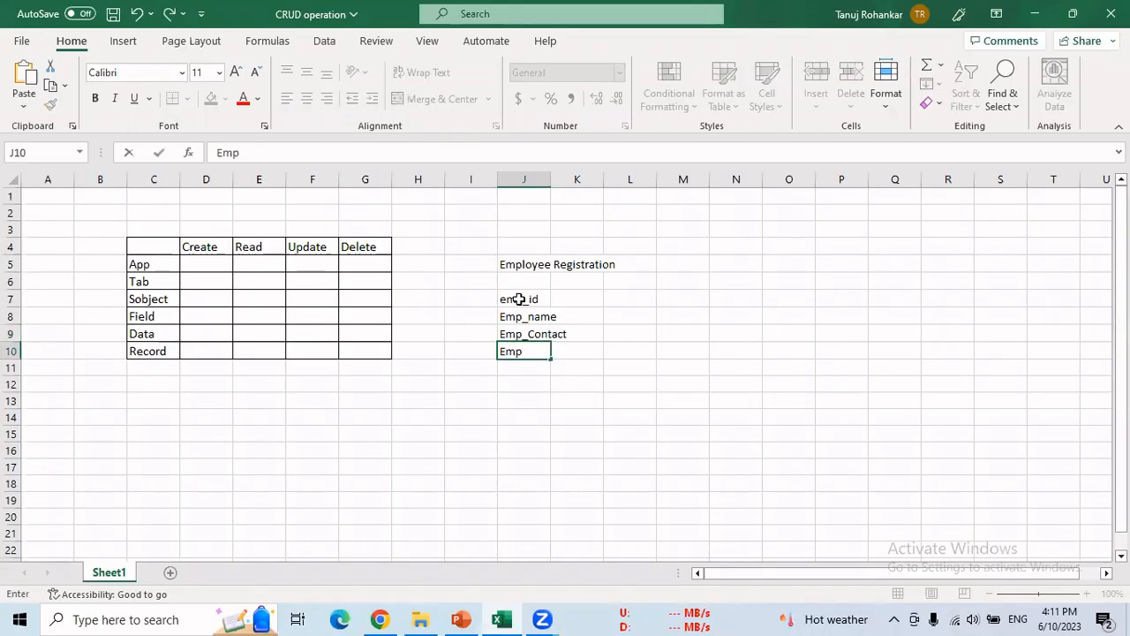
text(_Address)
key(Return)
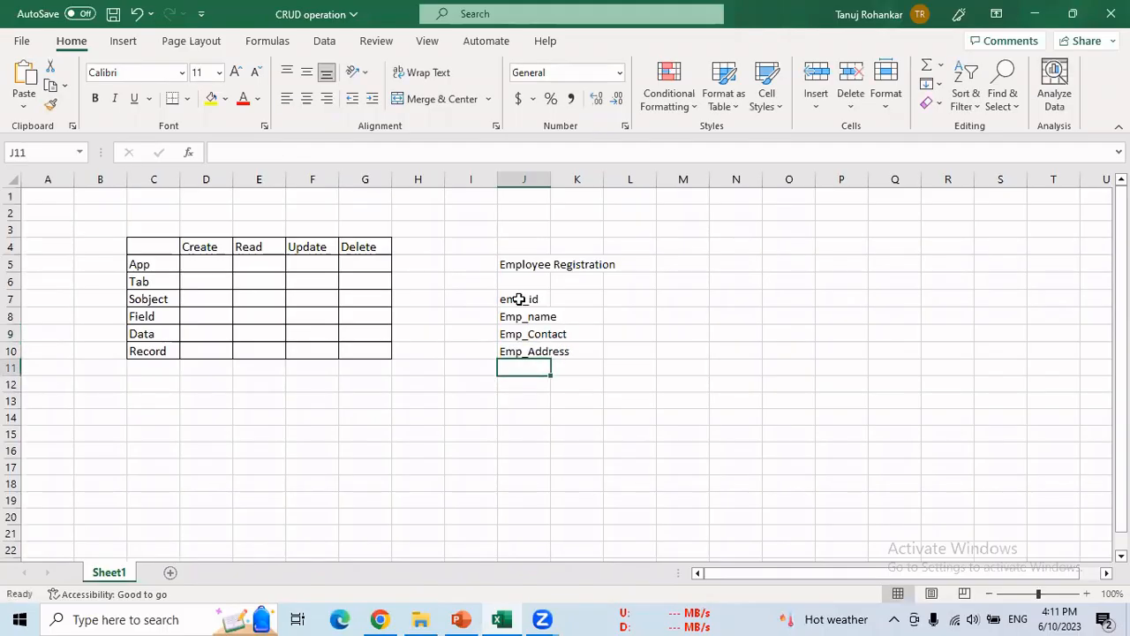
- Add Emp_salary, Emp_Email and Emp_Dob below in J11:J13
text(Emp_)
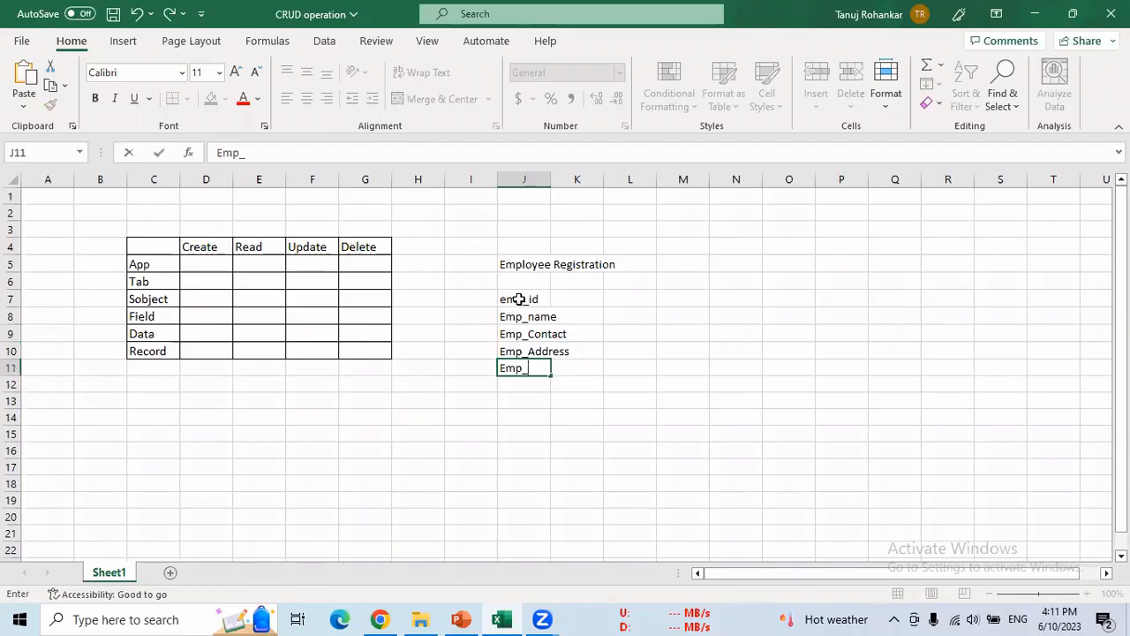
text(salary)
key(Return)
text(Emp_)
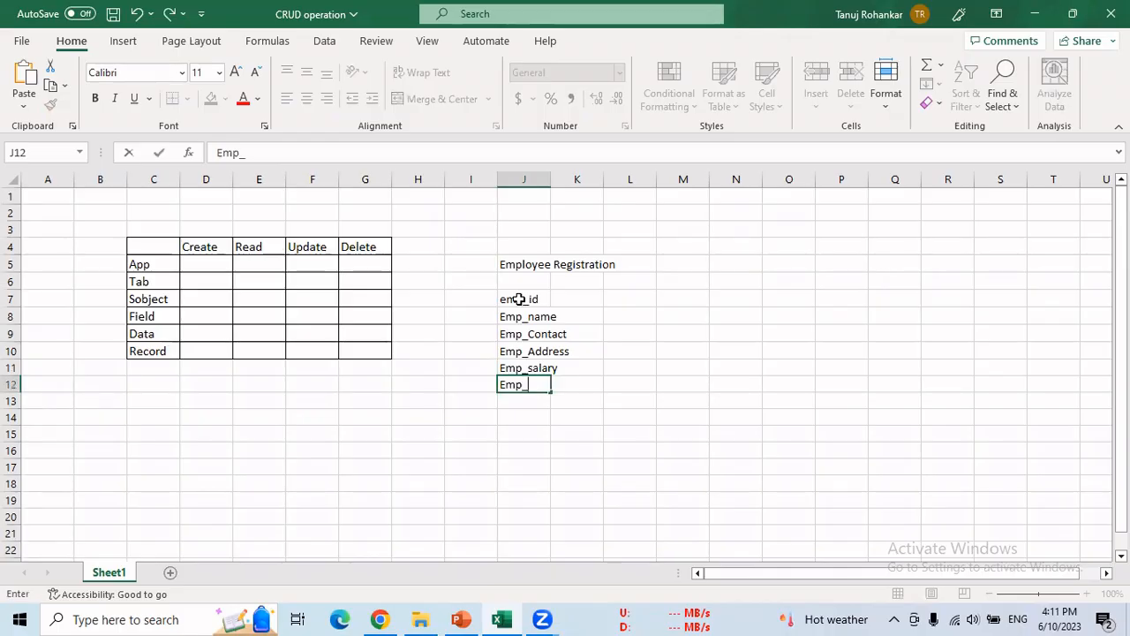
text(Email)
key(Return)
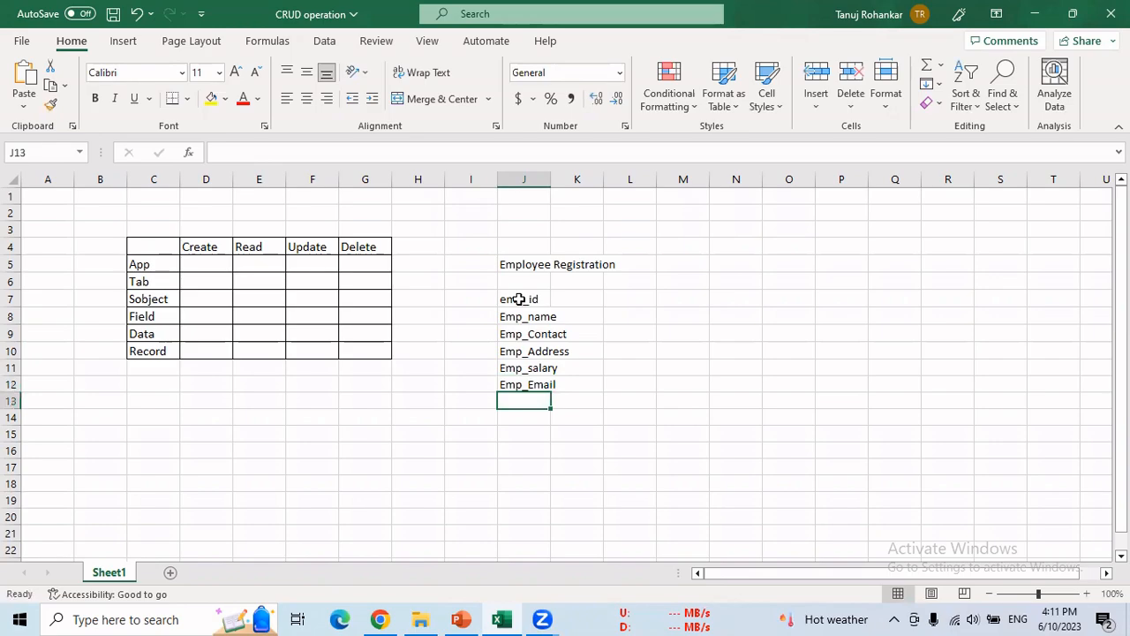
text(Emp_ag)
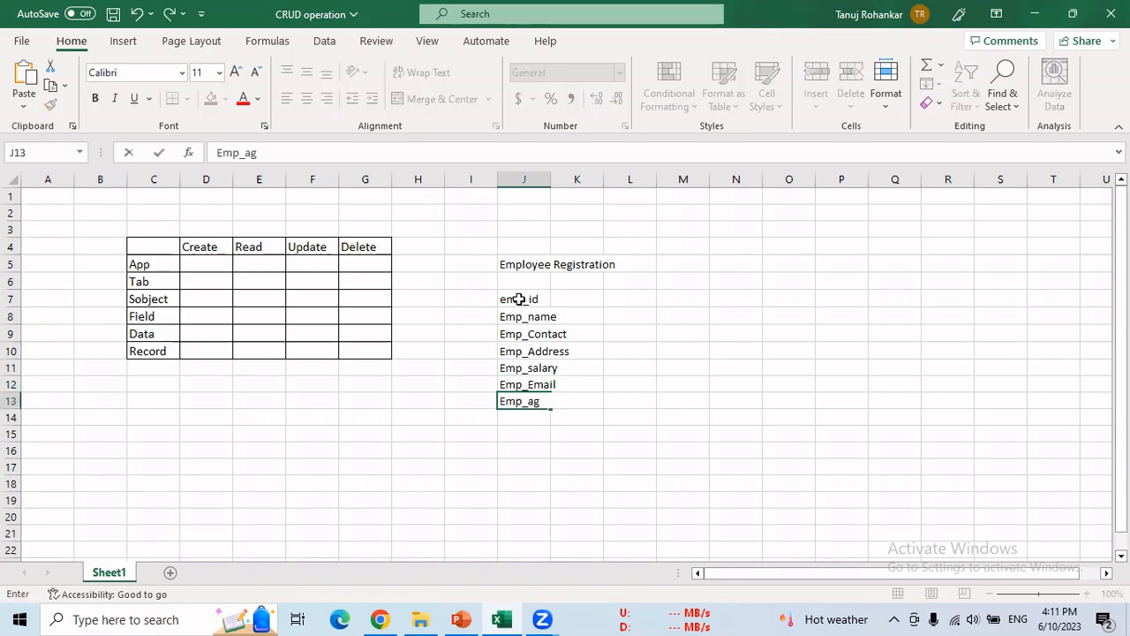
text(e)
key(BackSpace)
key(BackSpace)
key(BackSpace)
key(BackSpace)
text(_Dob)
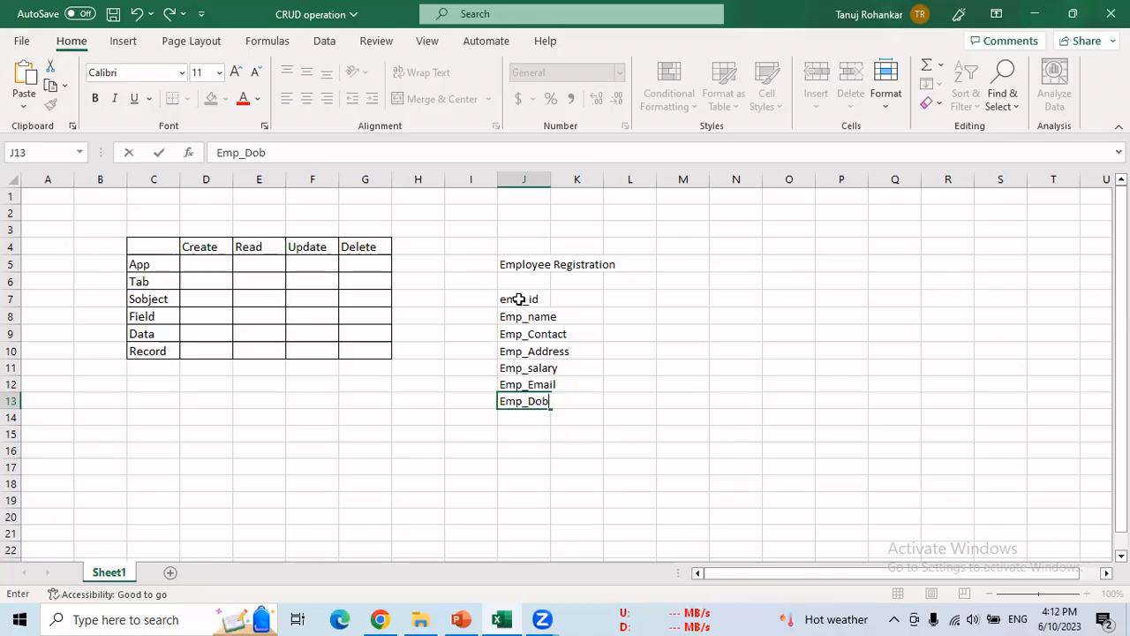
- Enter data types Auto Number, Text and Phone beside emp_id, Emp_name and Emp_Contact
drag(521, 298, 519, 401)
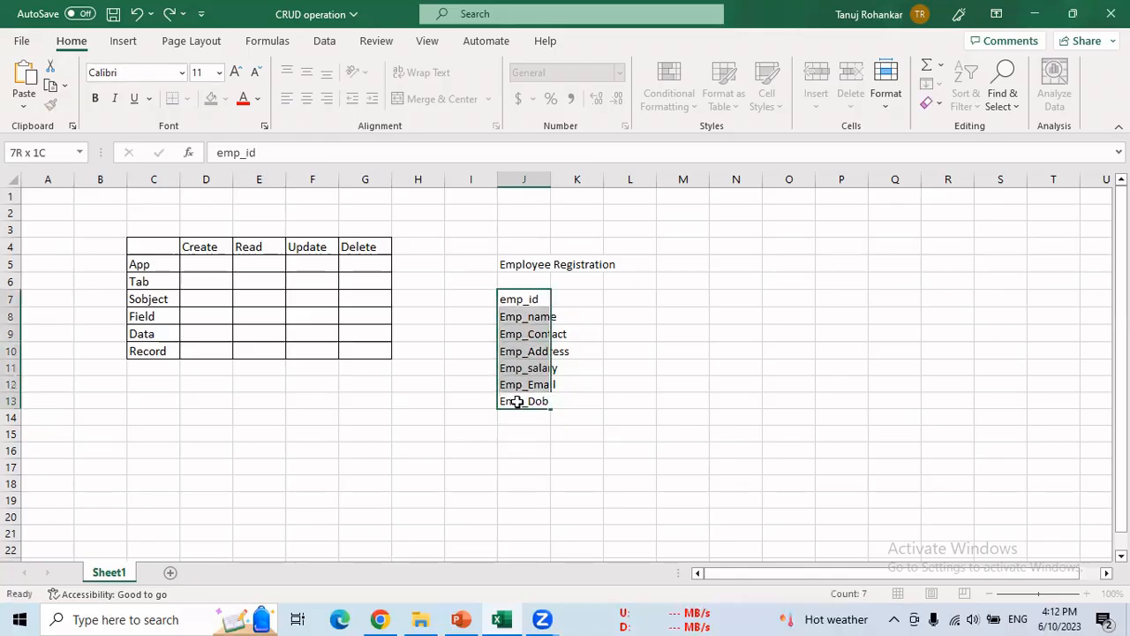
click(585, 301)
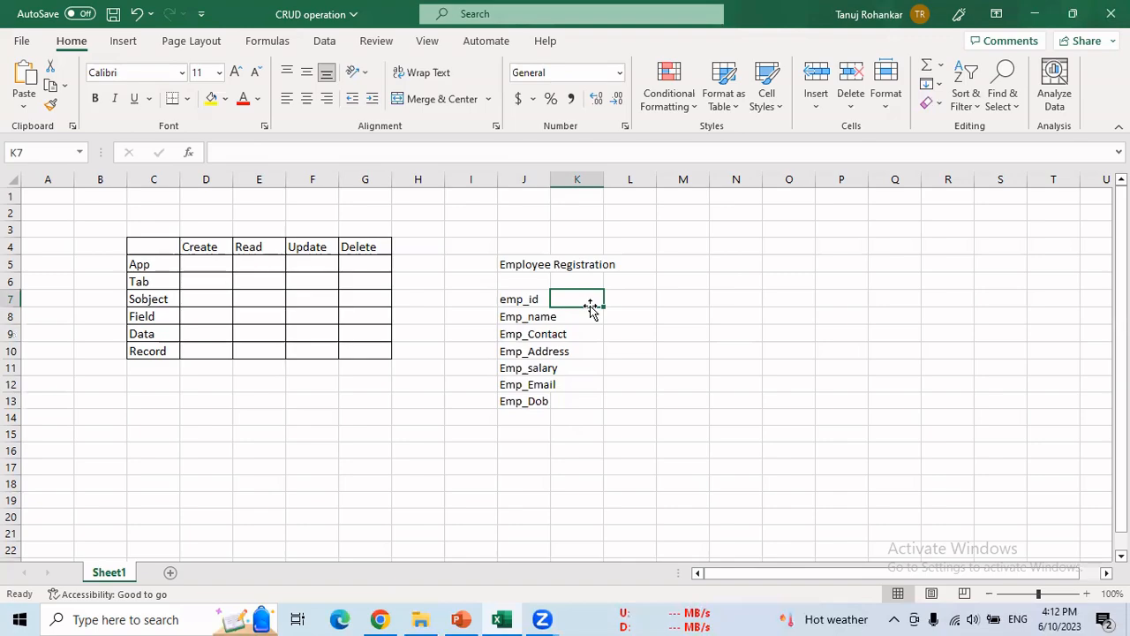
text(Aut)
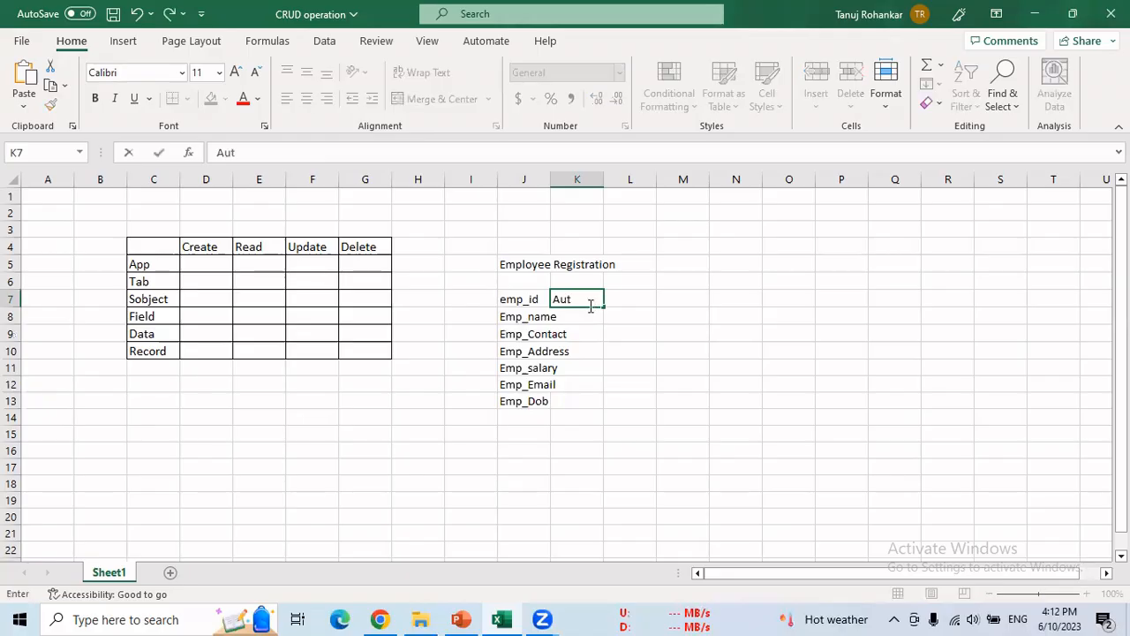
text(o Number)
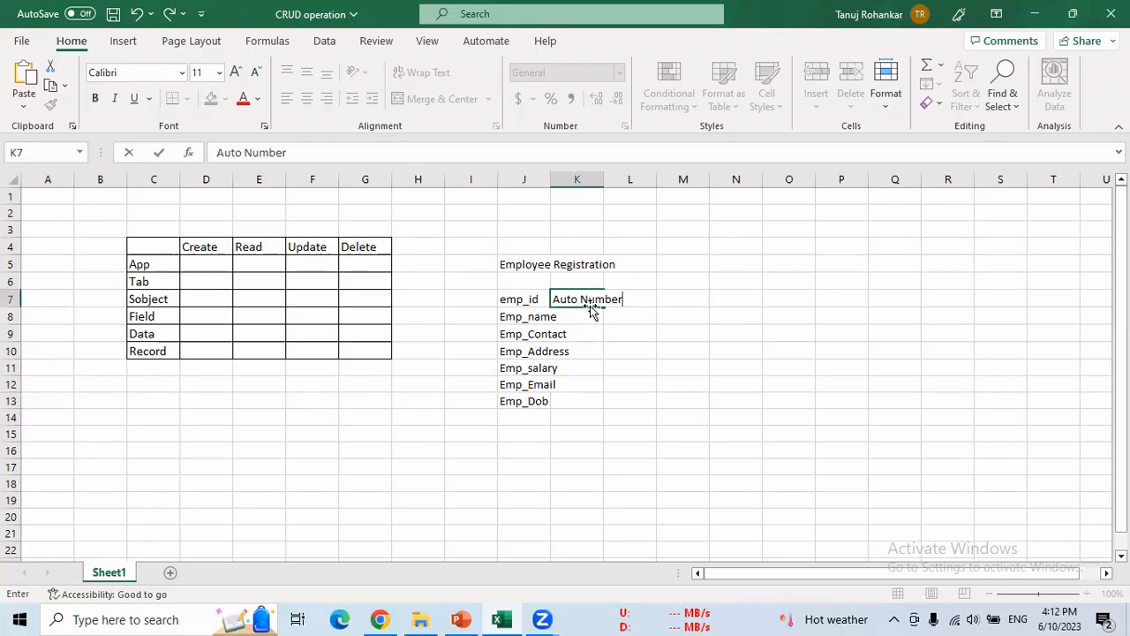
key(Return)
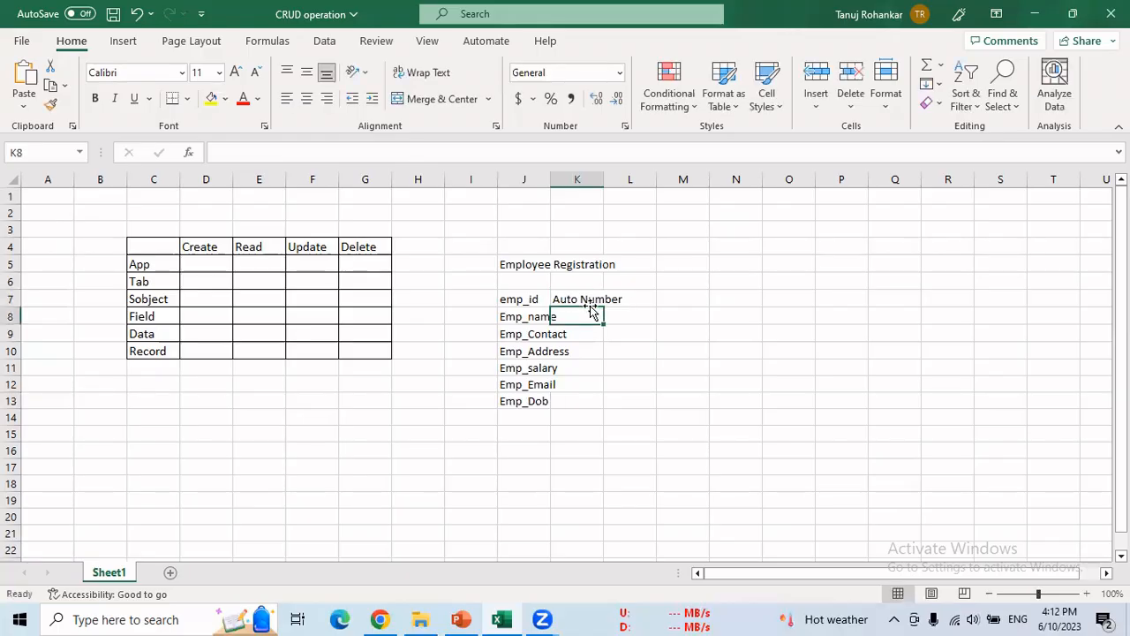
text(Text)
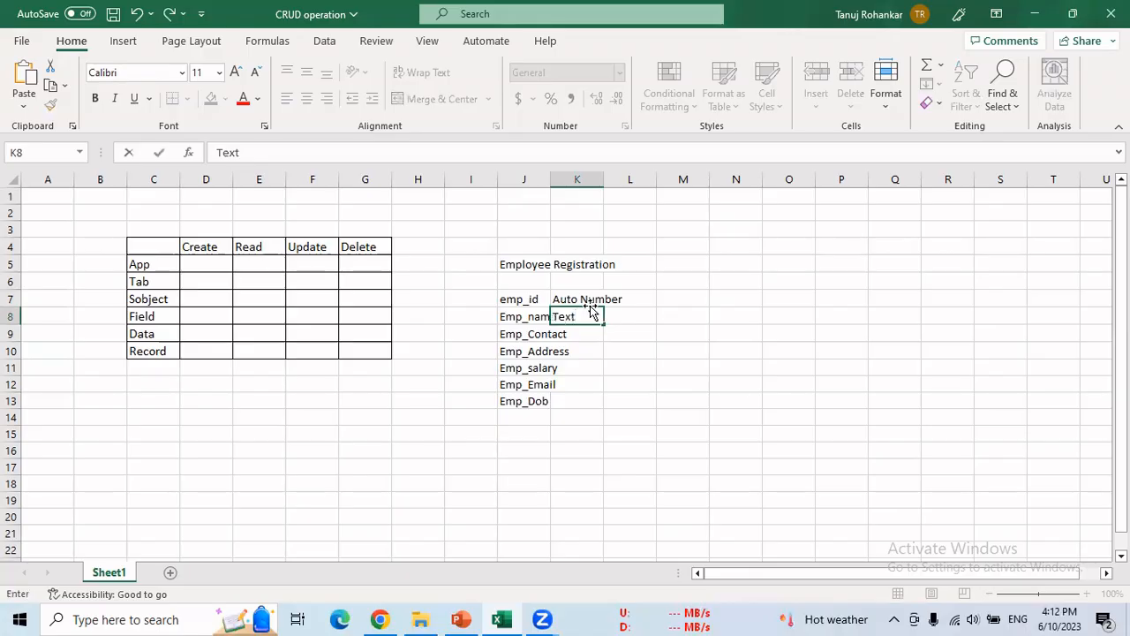
key(Return)
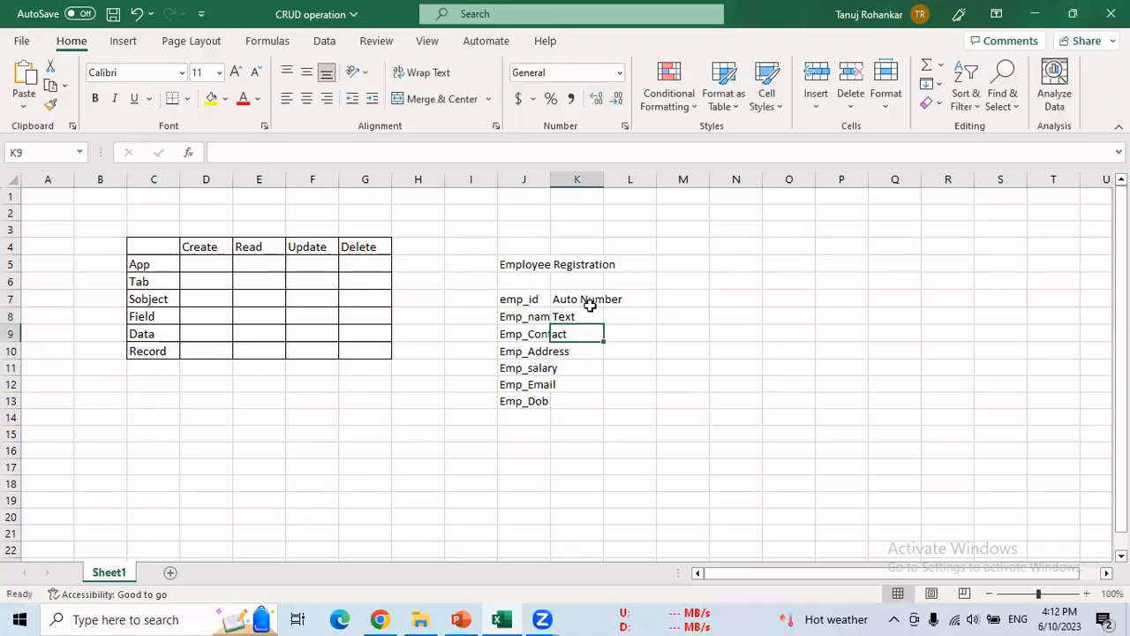
text(Phone)
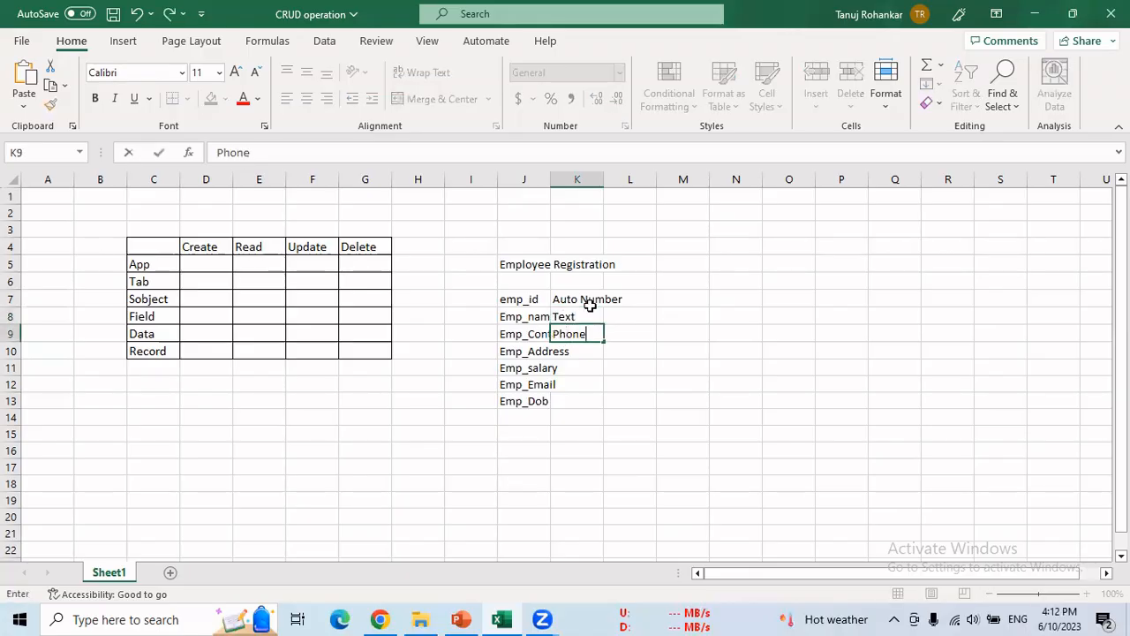
key(Return)
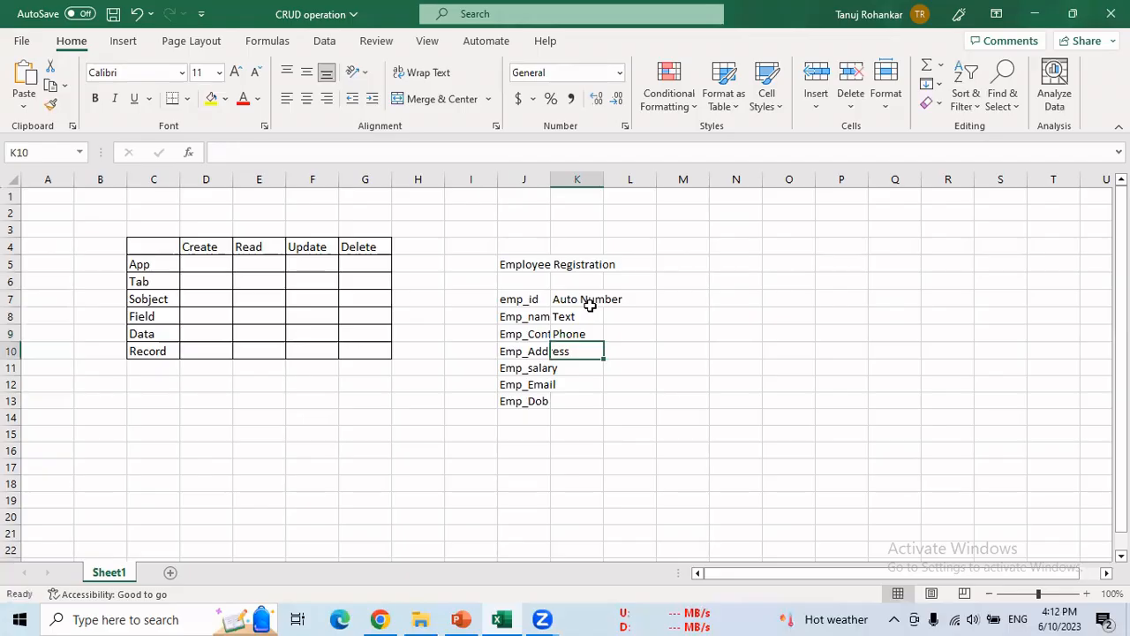
- Enter Text Area, Currency, email and date beside the remaining four fields
text(Text)
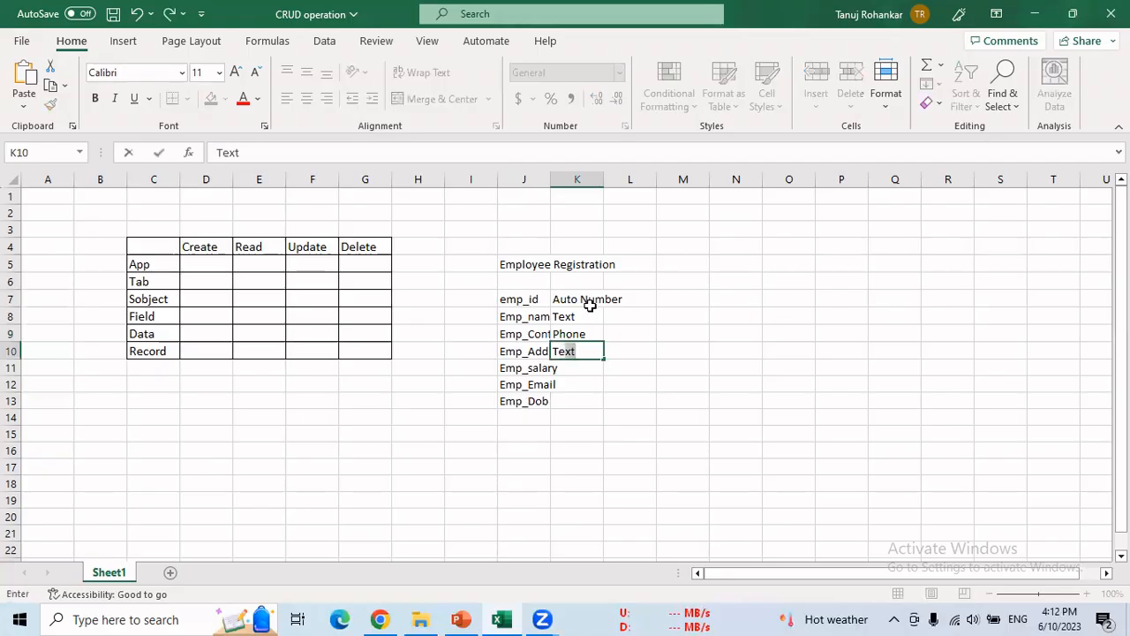
text( Area)
key(Return)
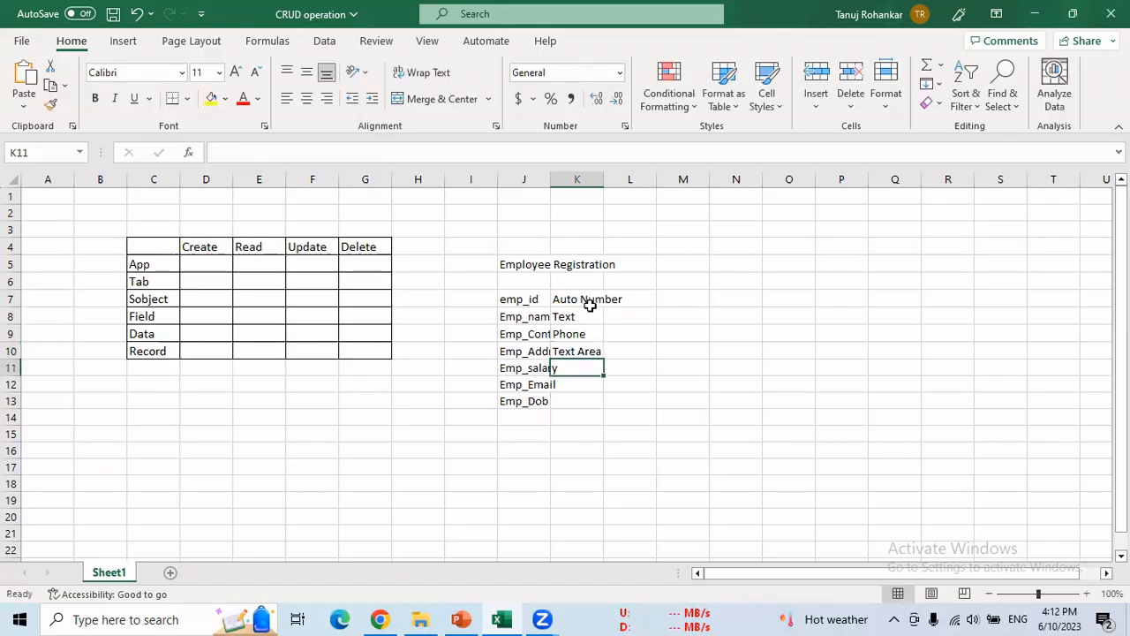
text(Currency)
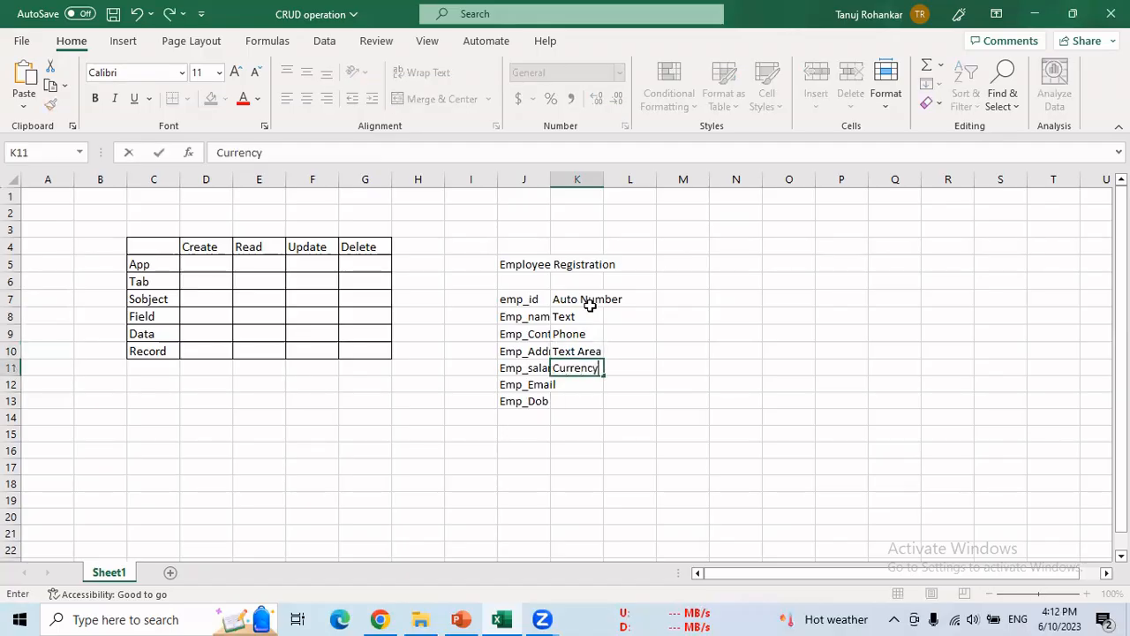
key(Return)
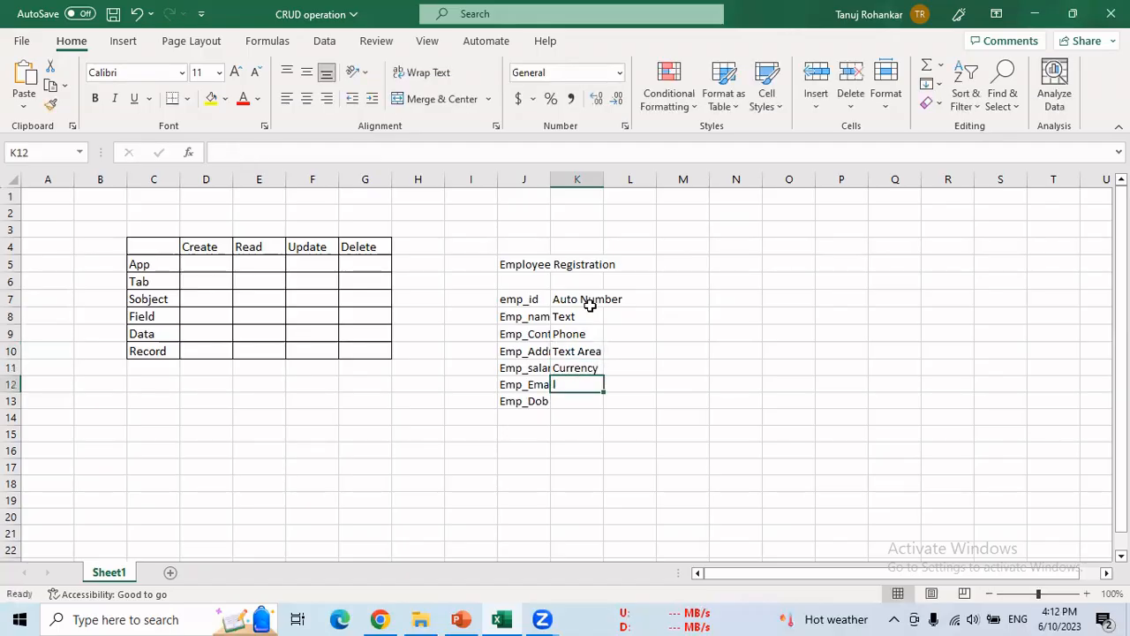
text(email)
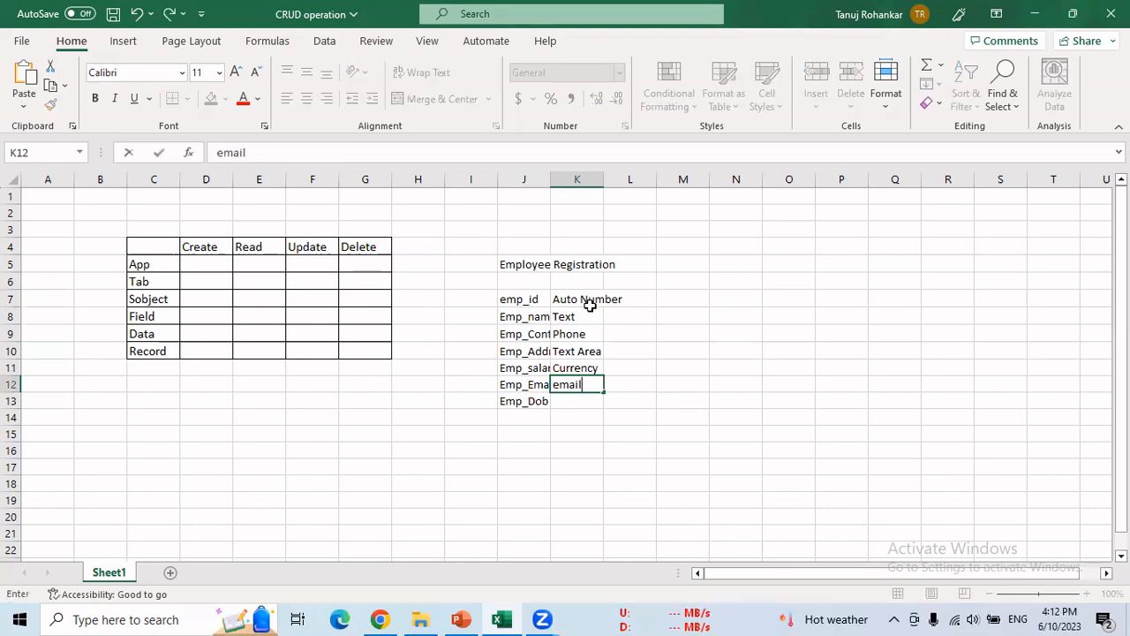
key(Return)
text(date)
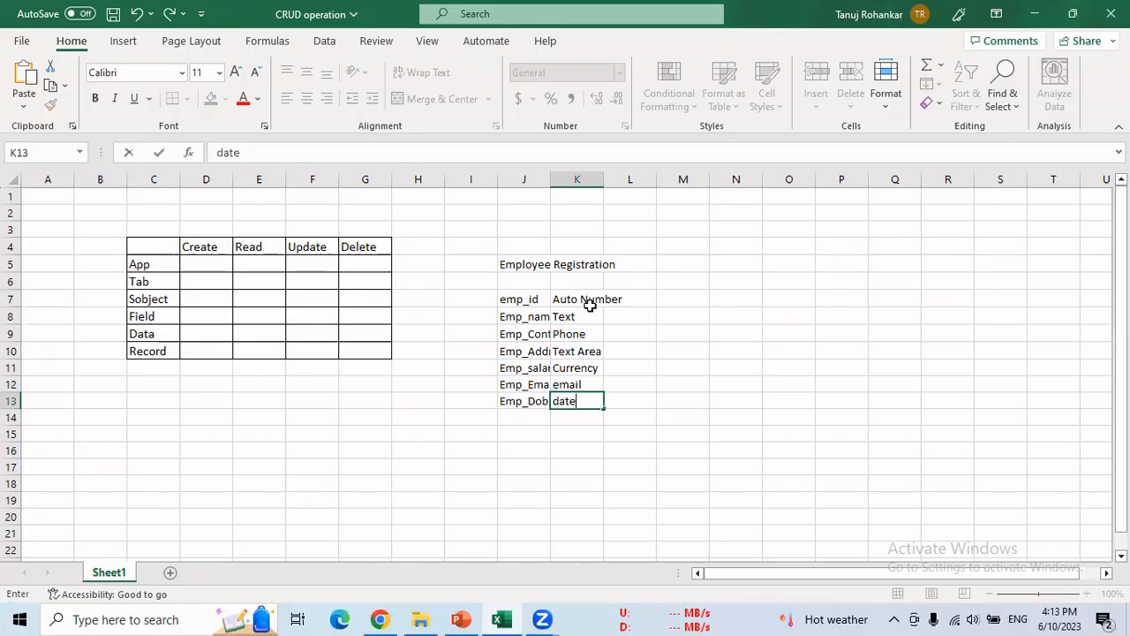
- Add the column headers 'Fields' in J6 and 'Data types' in K6
click(541, 281)
text(Fields)
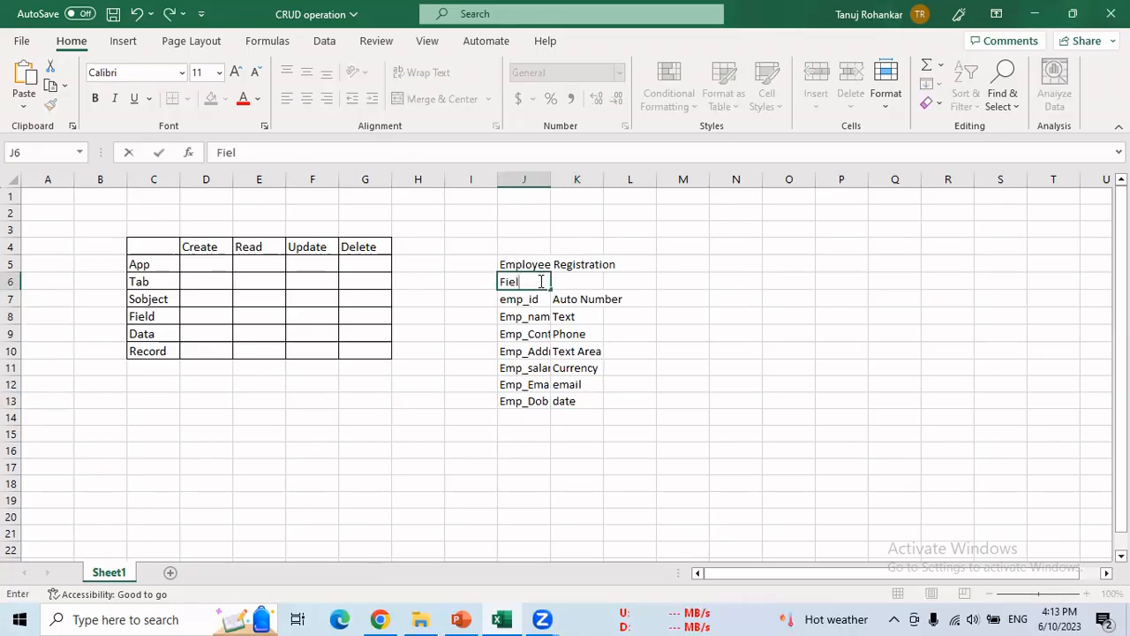
click(592, 280)
text(Datat)
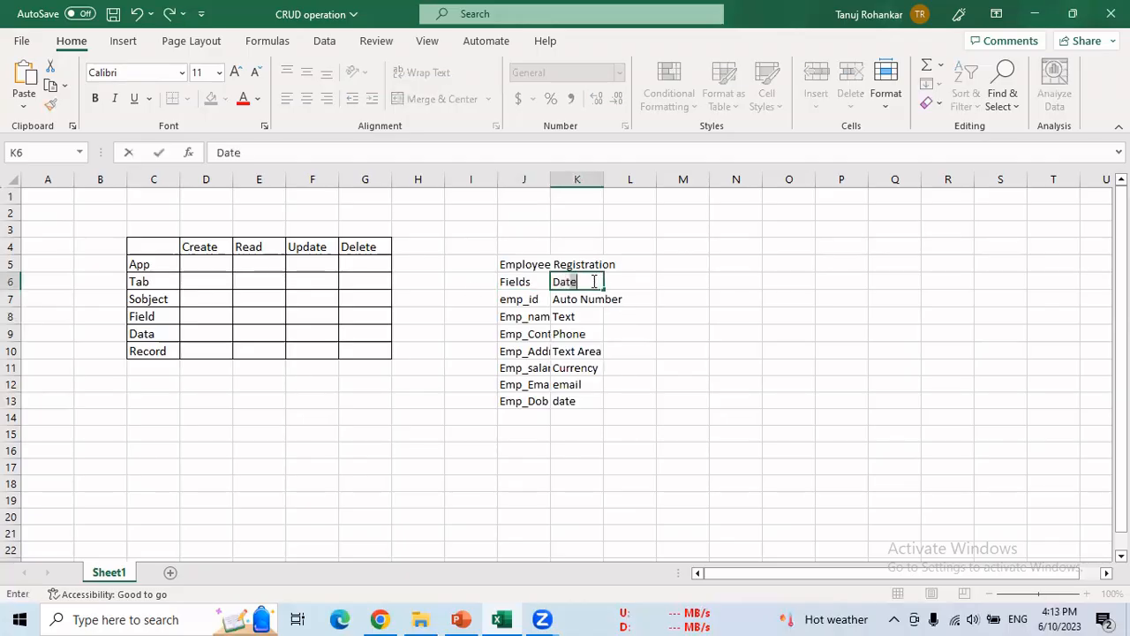
key(BackSpace)
text(types)
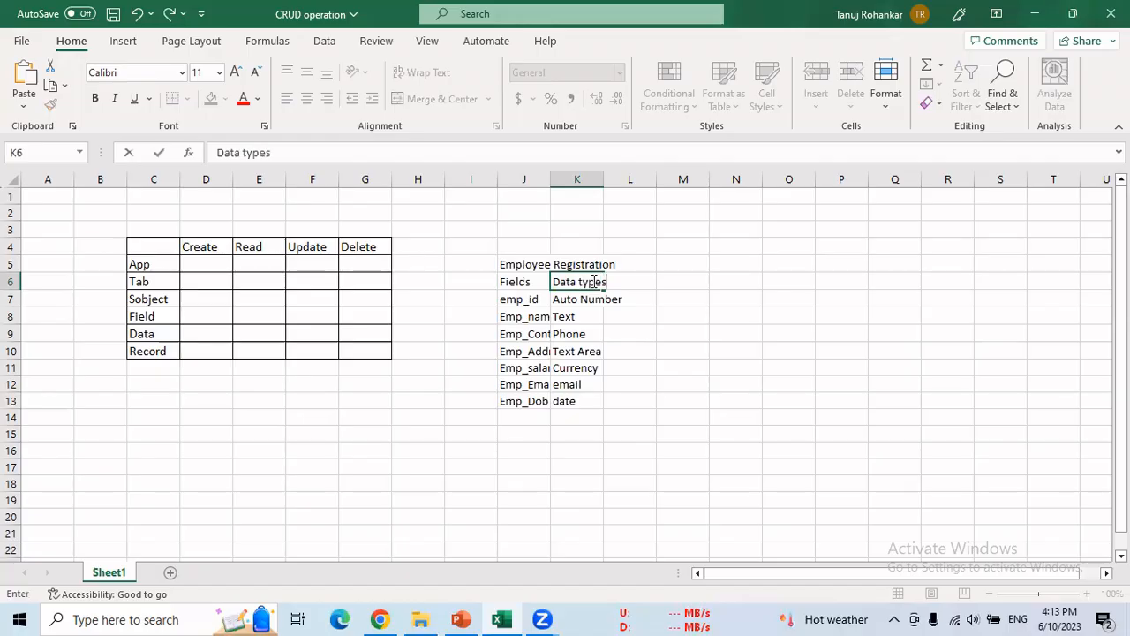
click(143, 262)
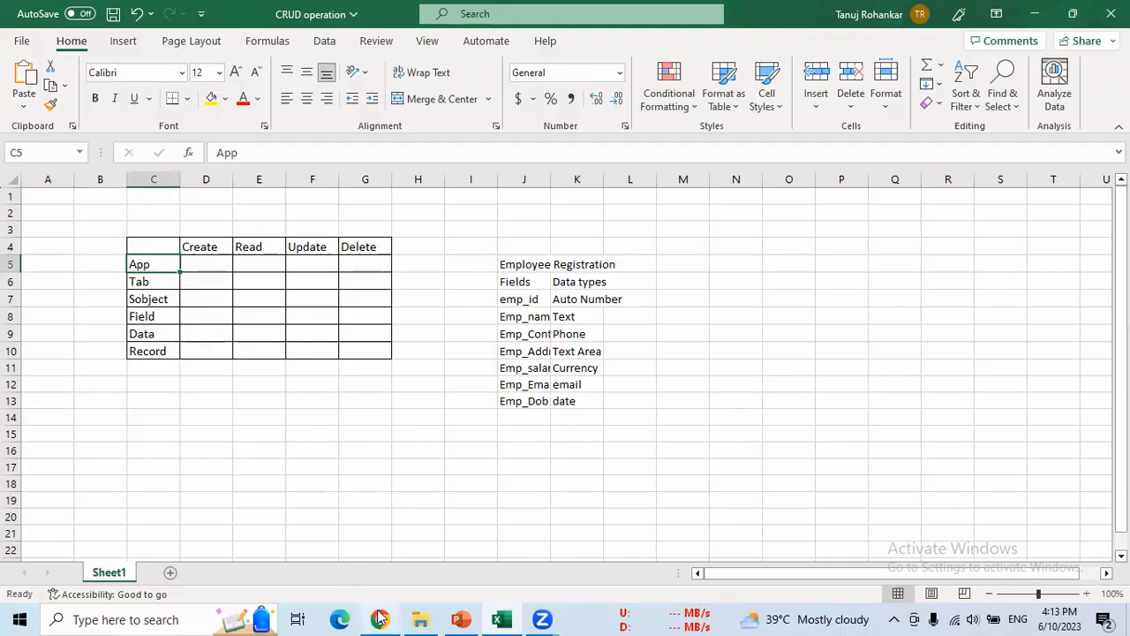
- Bring Chrome forward and find App Manager via Setup's Quick Find search 'app manager'
mouse_move(384, 616)
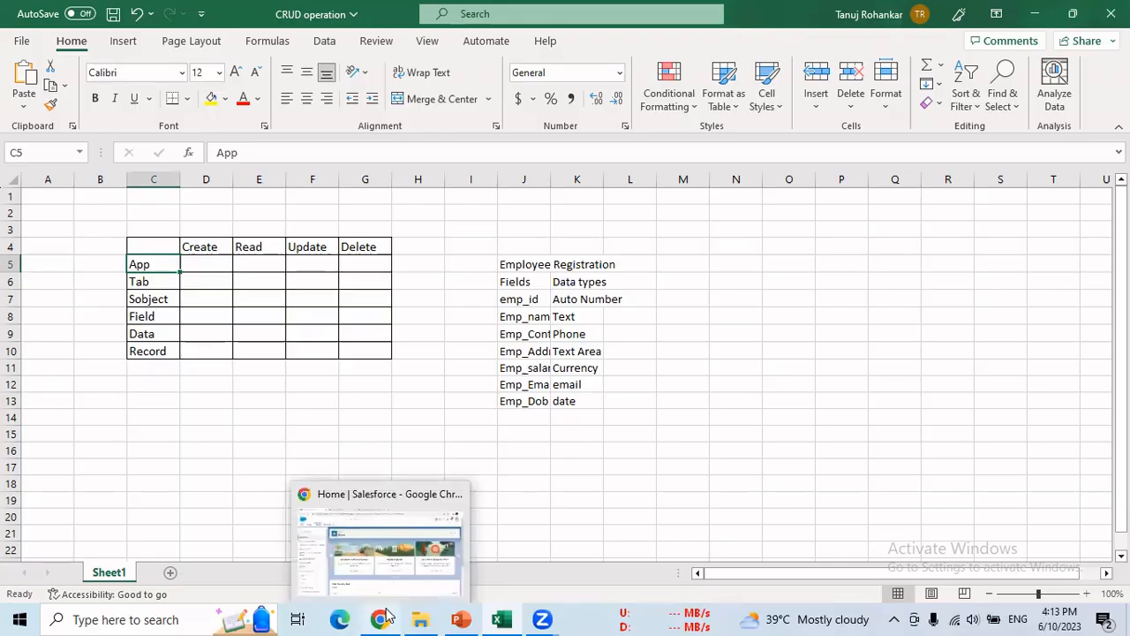
click(369, 554)
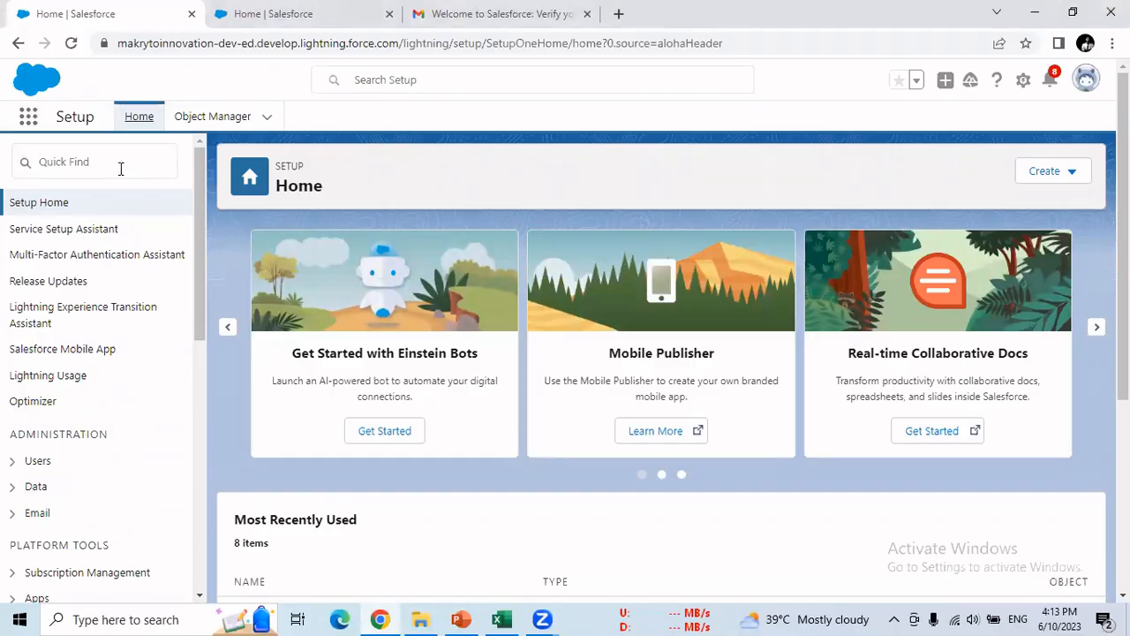
click(121, 168)
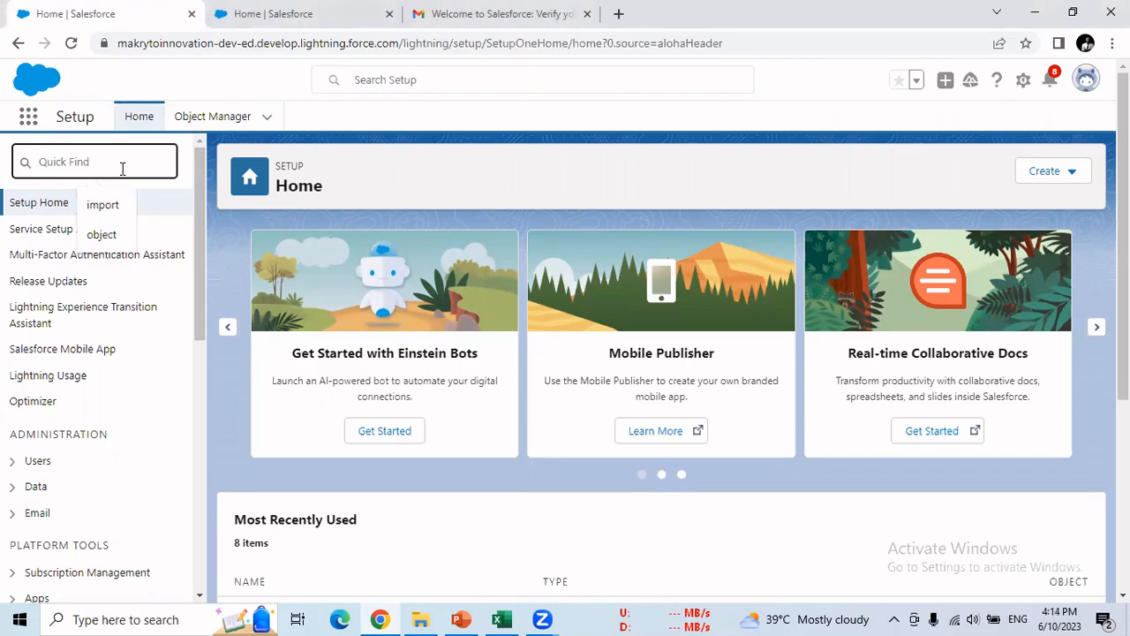
text(app manager)
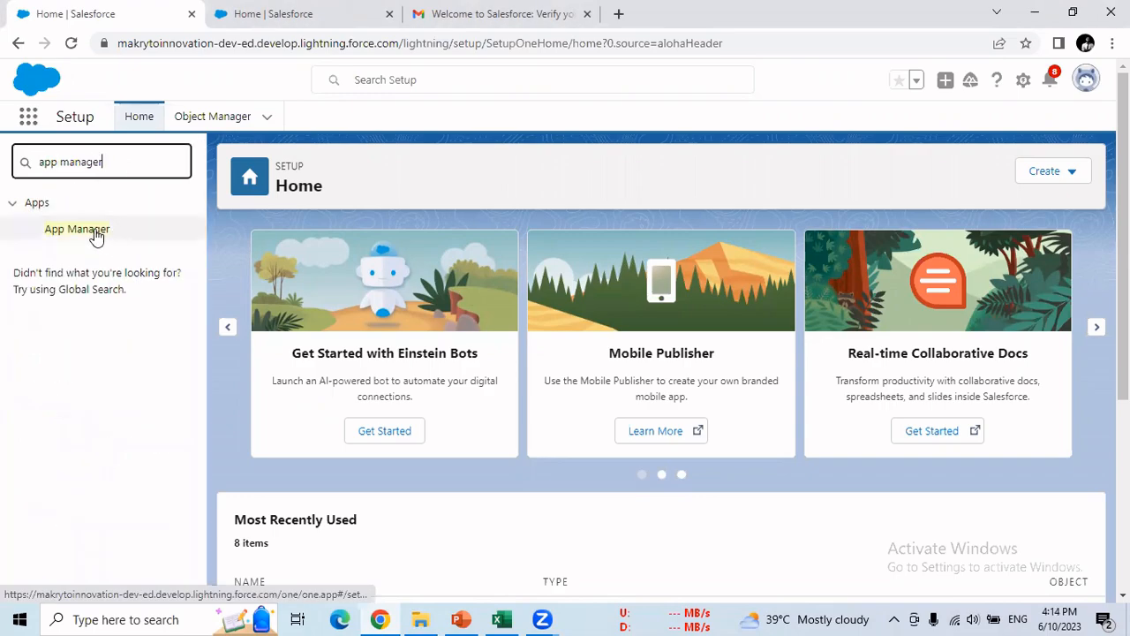
click(95, 234)
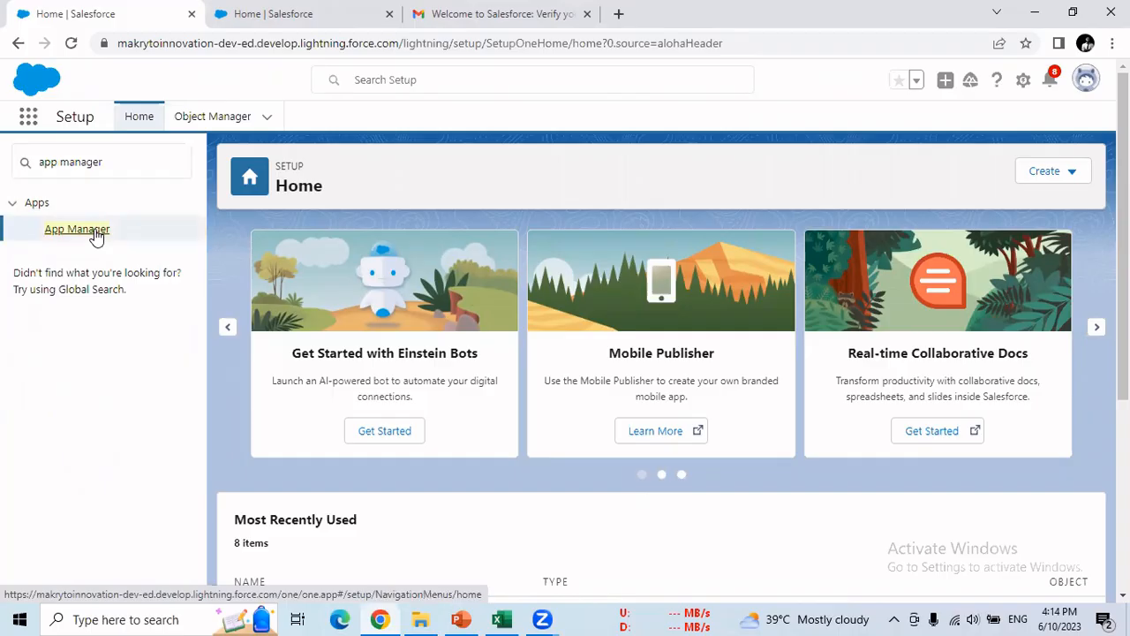
click(95, 231)
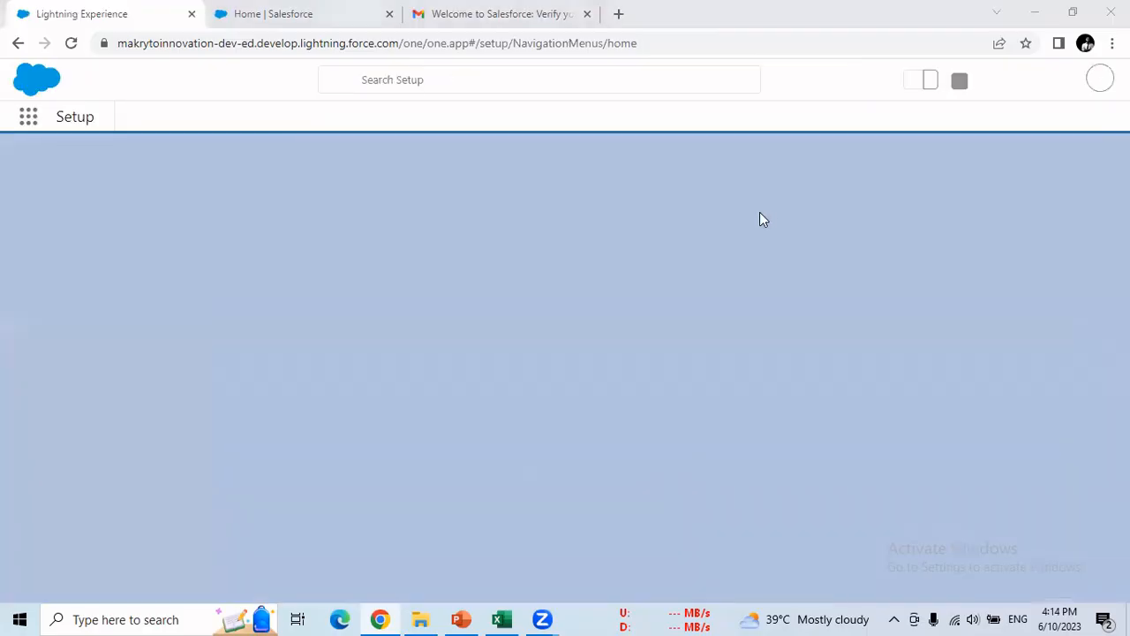
- Glance at the Excel checklist, then return to App Manager and start a New Lightning App
key(alt+Tab)
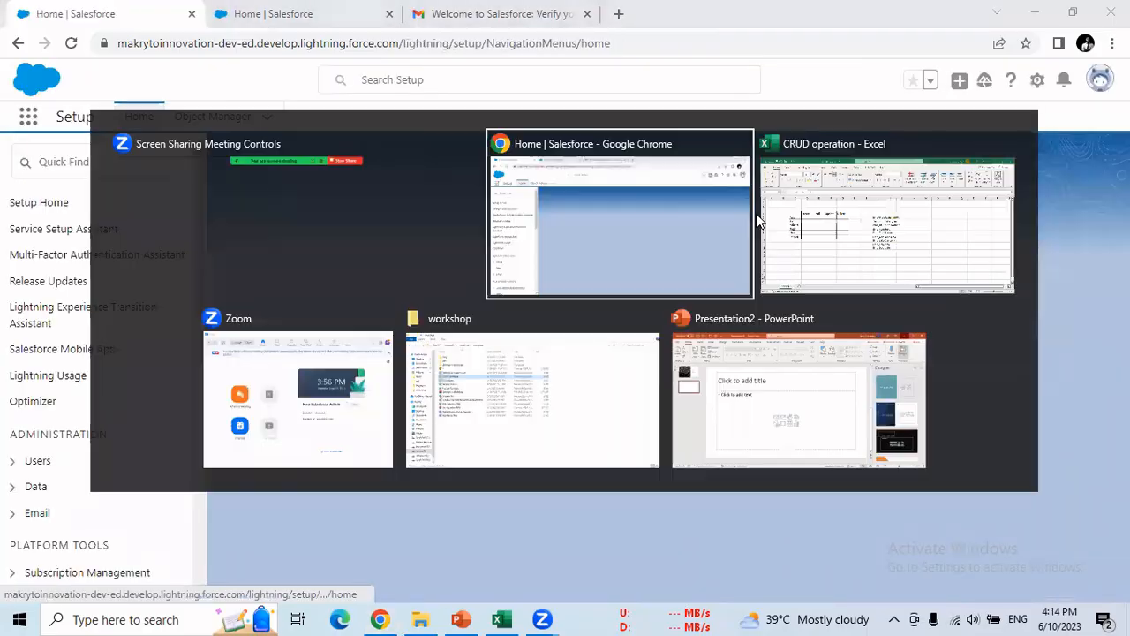
key(alt+Tab)
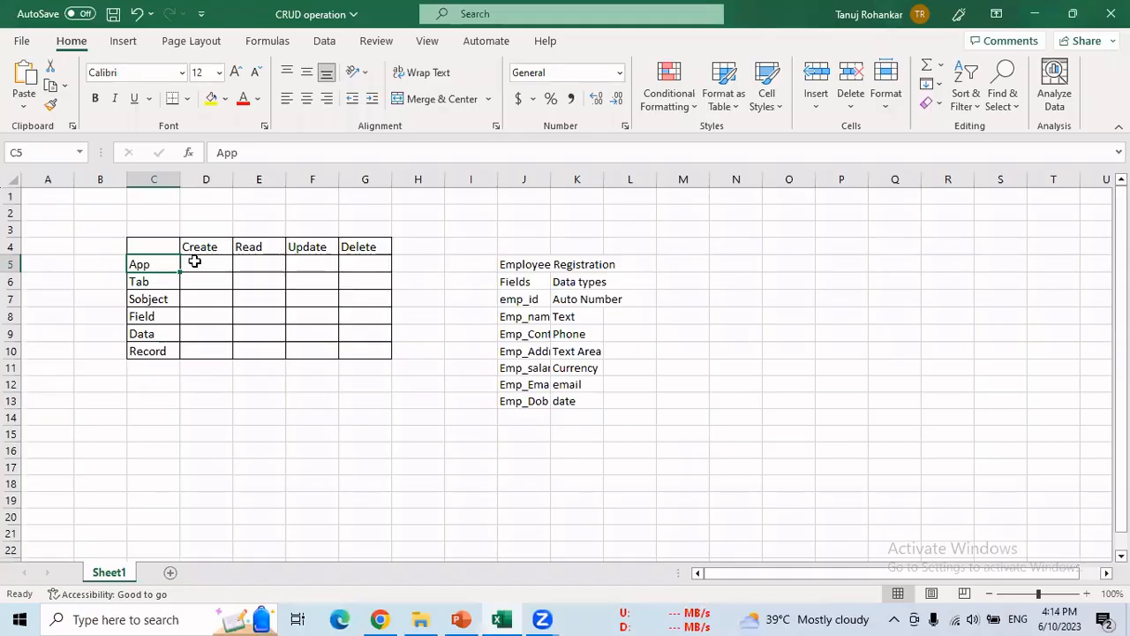
click(194, 261)
key(alt+Tab)
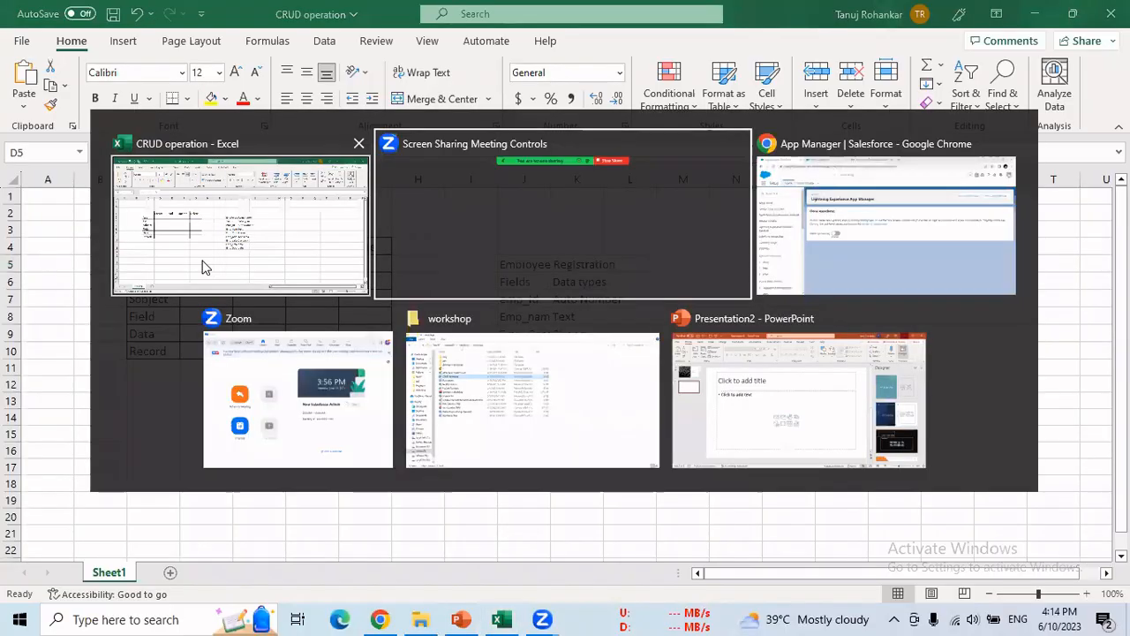
key(alt+Tab)
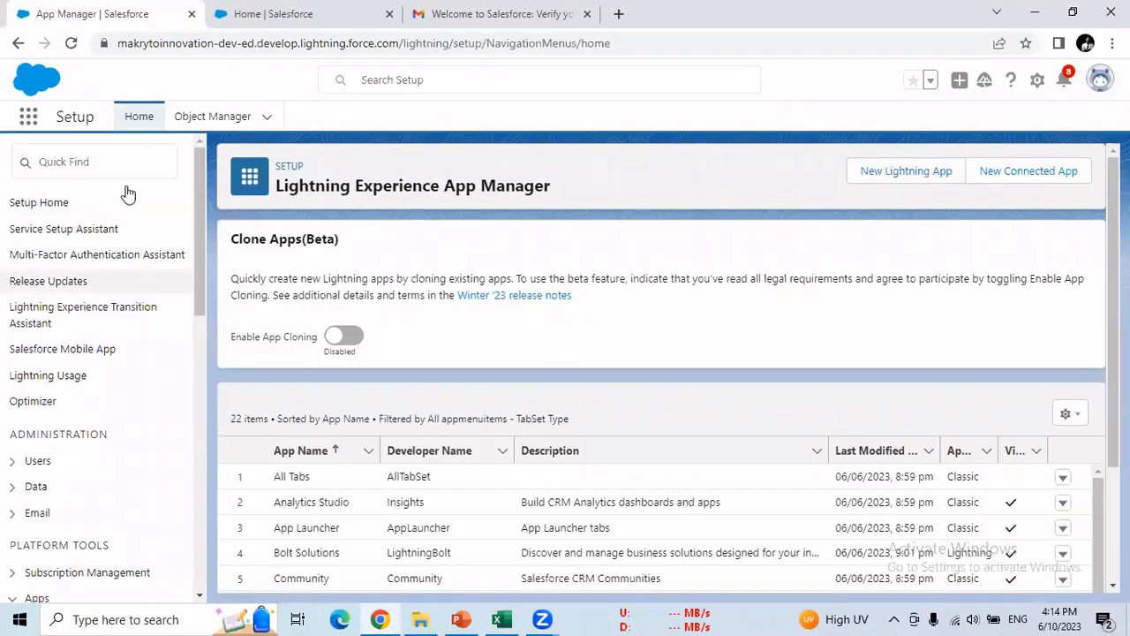
click(874, 177)
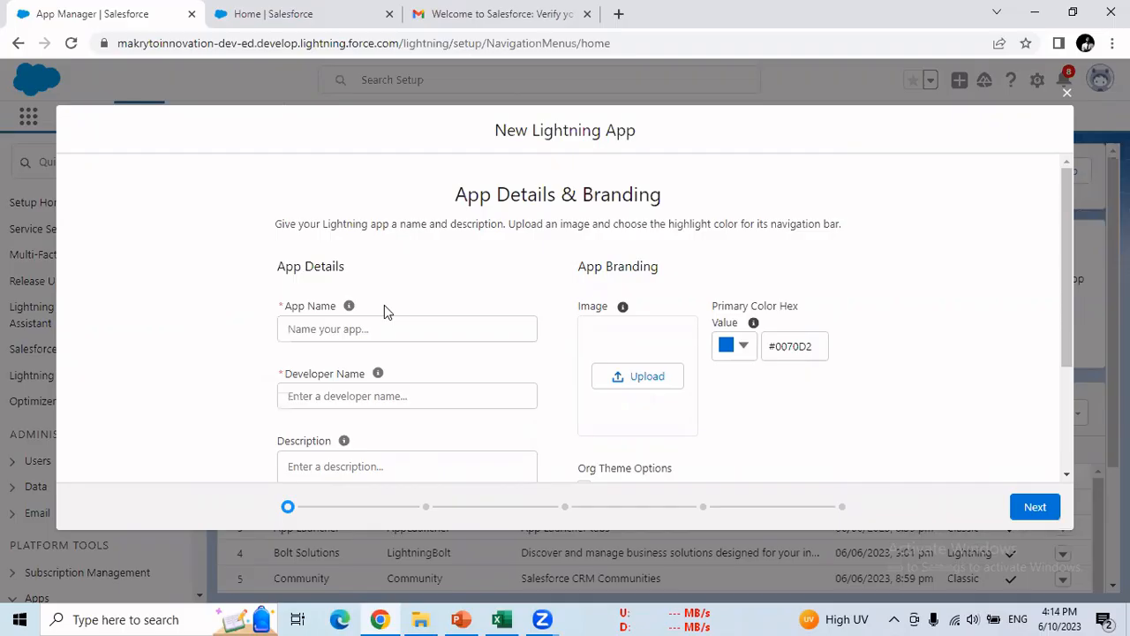
- Name the new Lightning app 'Second App'
scroll(385, 309, down, 1)
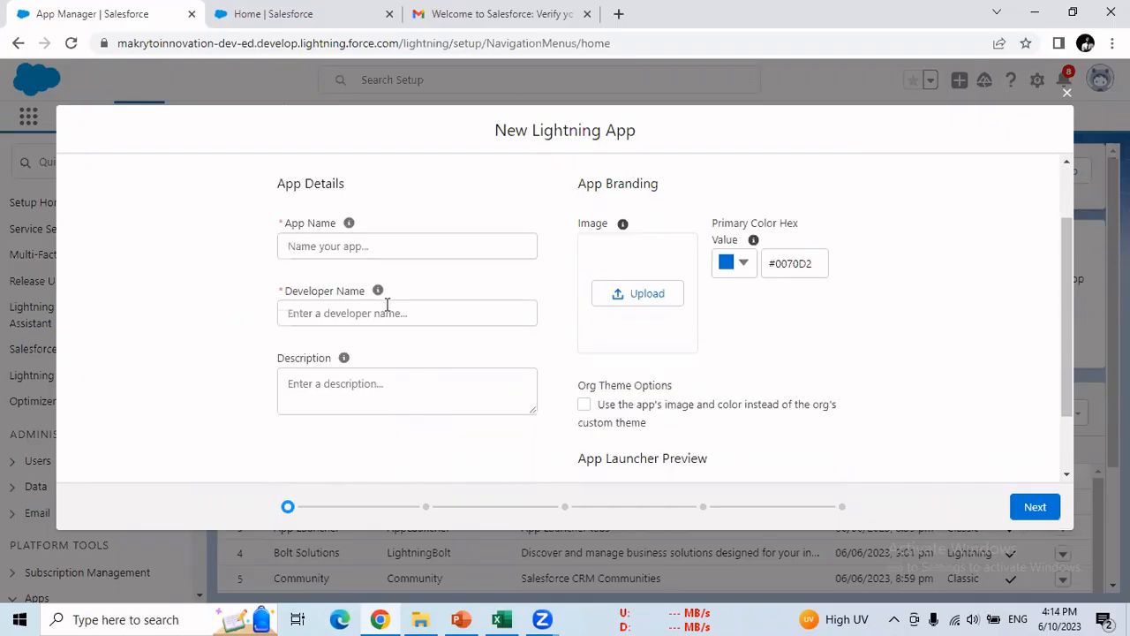
click(389, 249)
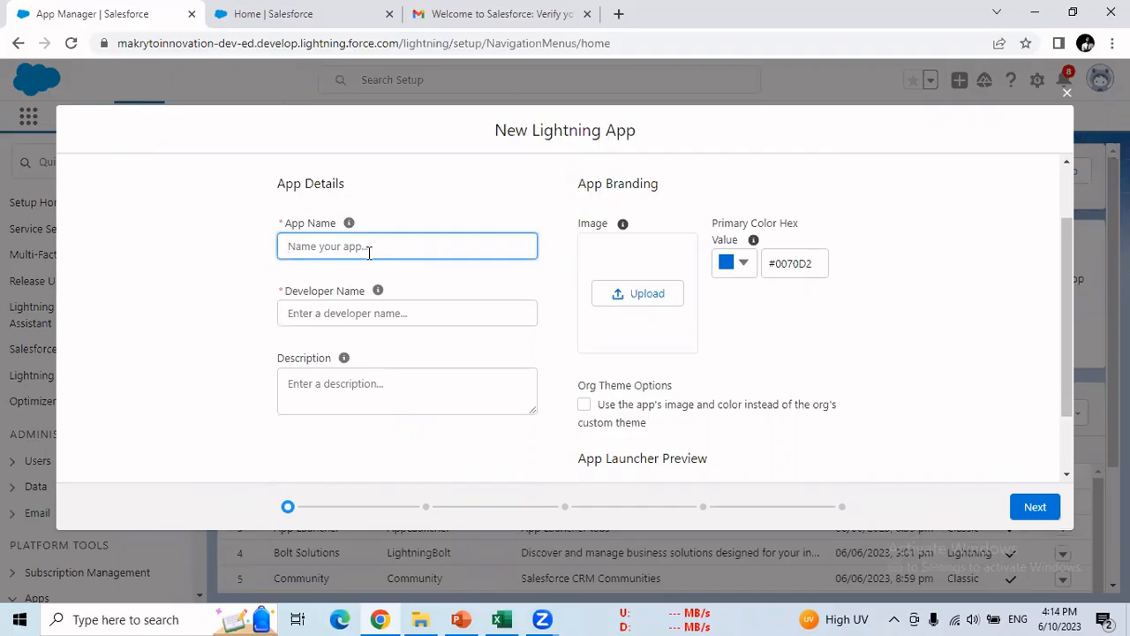
text(Second App)
click(388, 309)
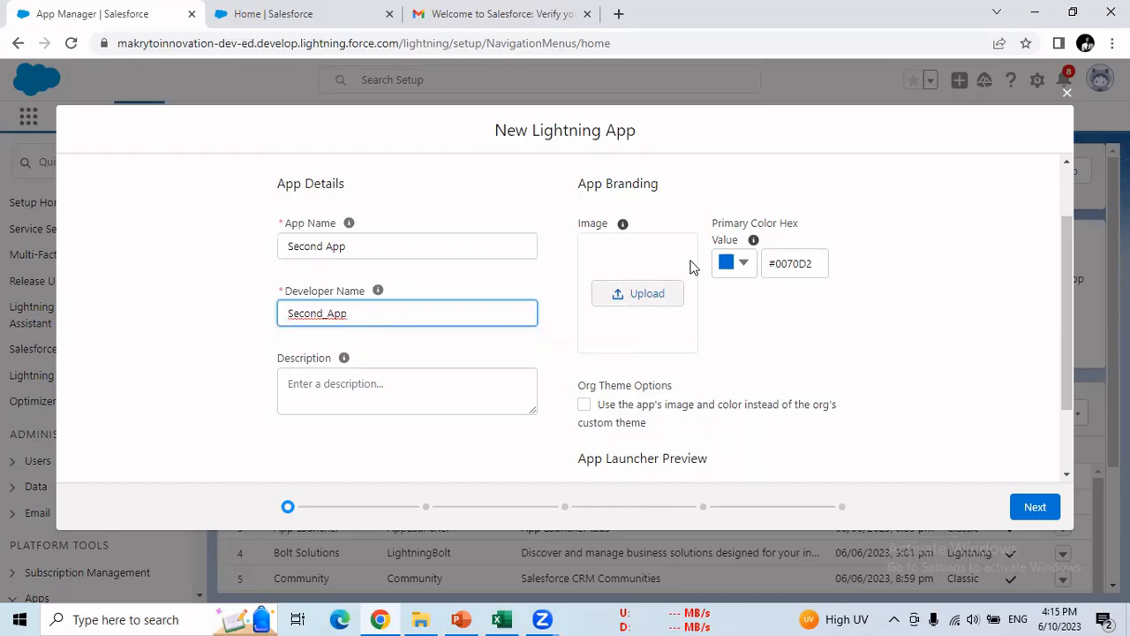
- Set the app's primary colour to light blue #7AB8EE and continue to App Options
click(736, 265)
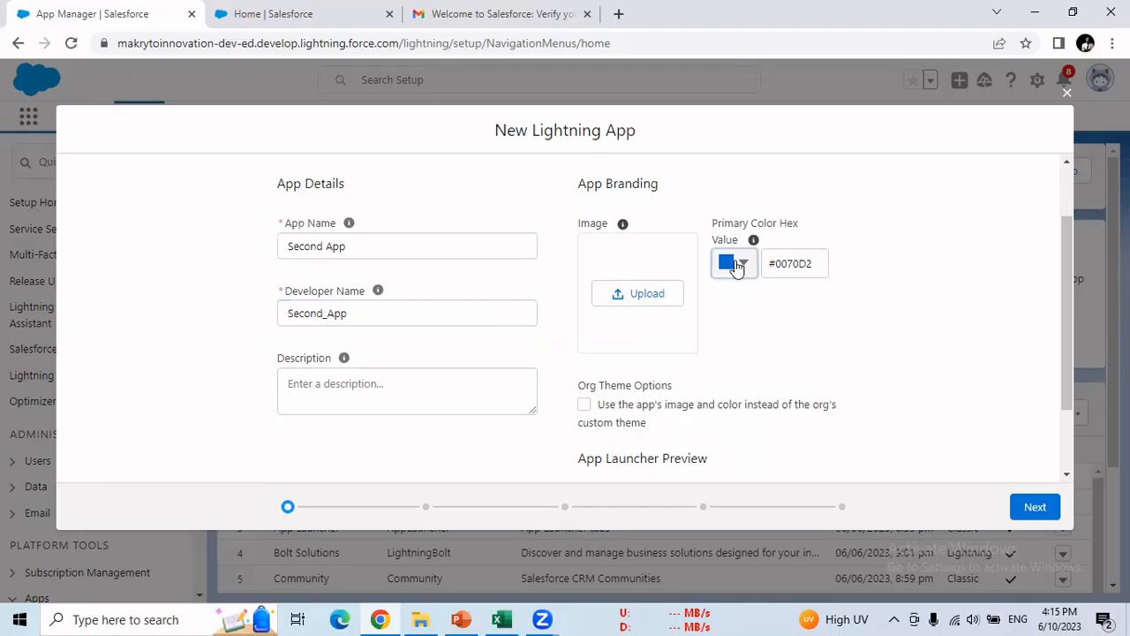
click(737, 265)
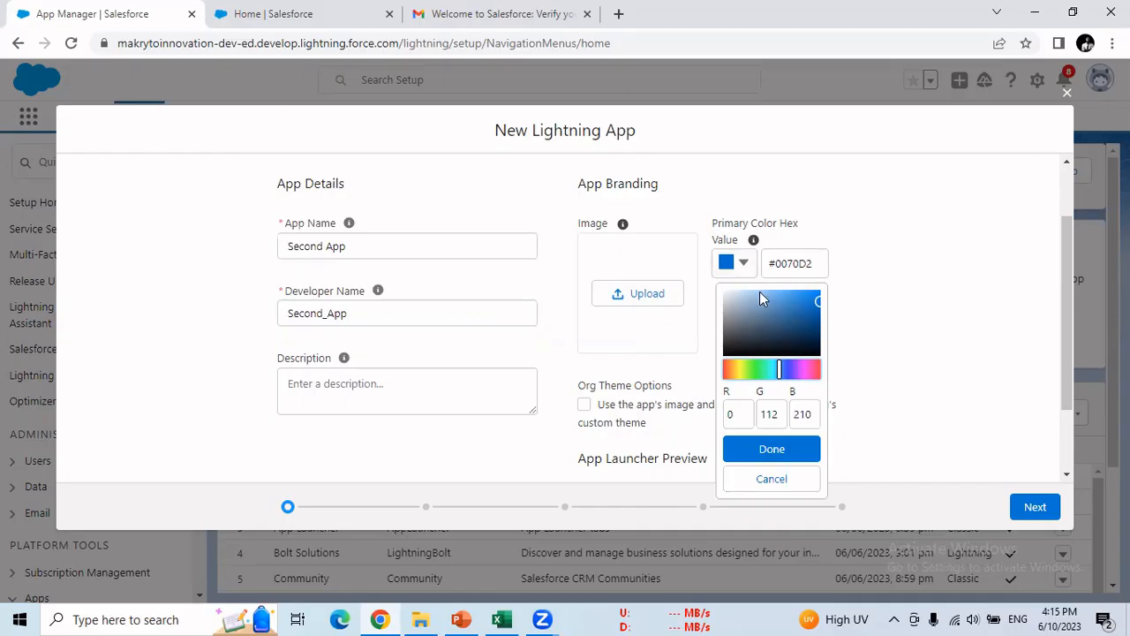
drag(760, 294, 771, 294)
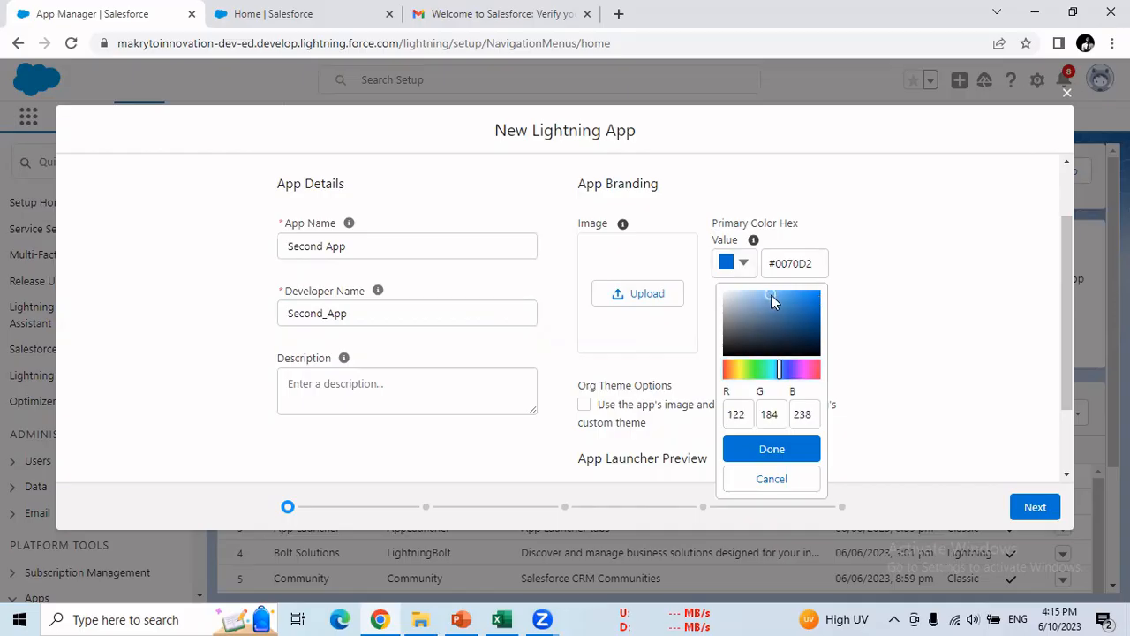
click(769, 450)
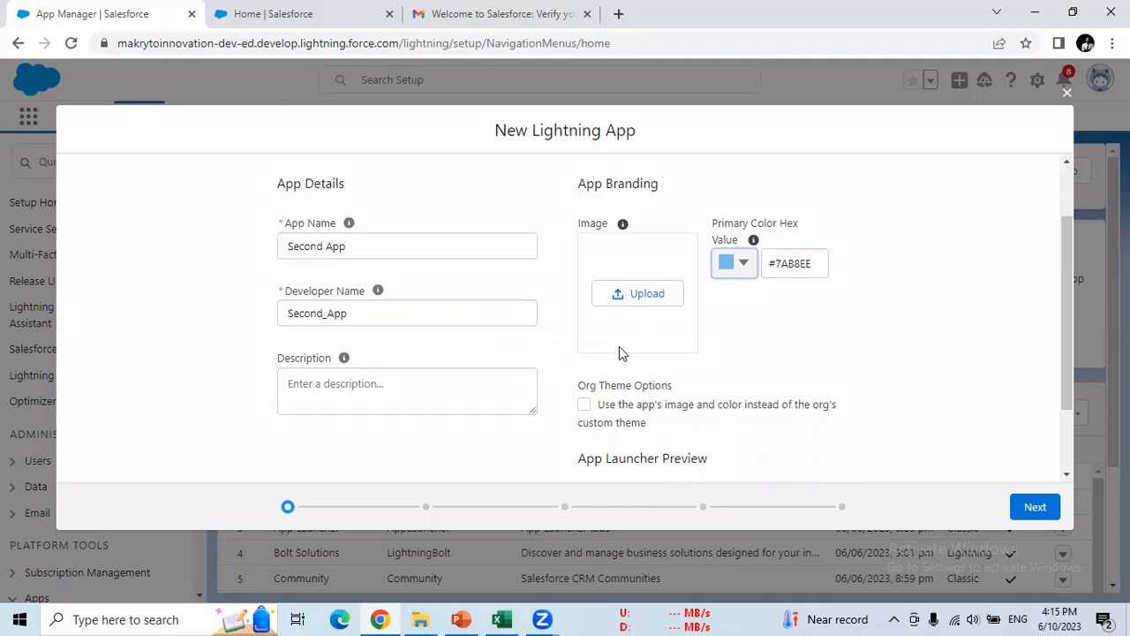
click(1035, 506)
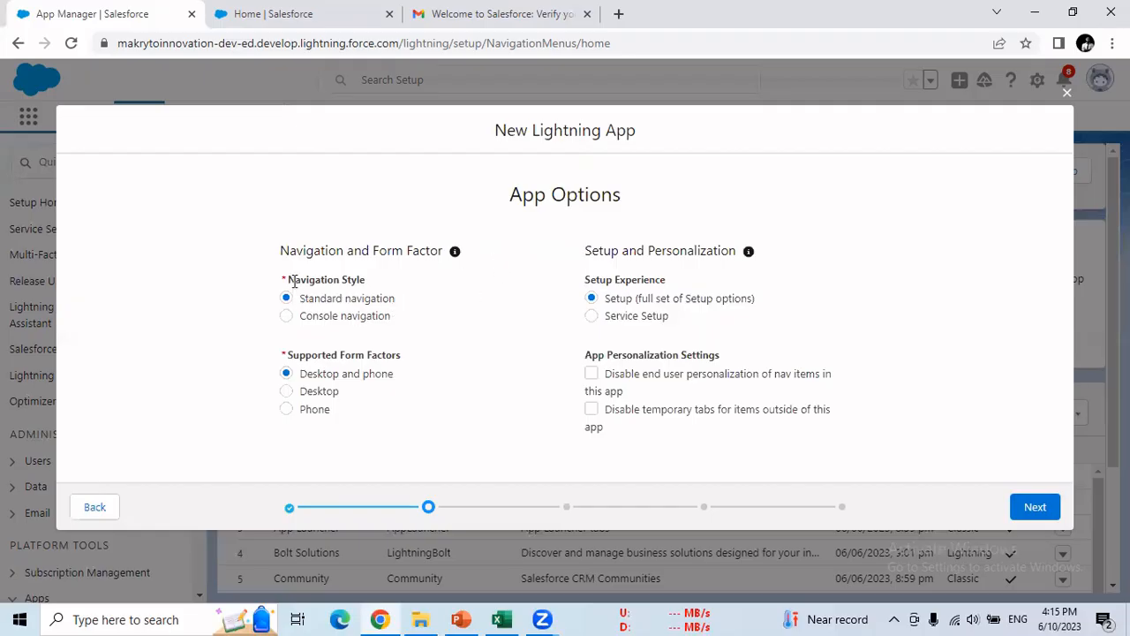
- Keep default standard navigation and no utility items, advancing to Navigation Items
drag(294, 280, 379, 287)
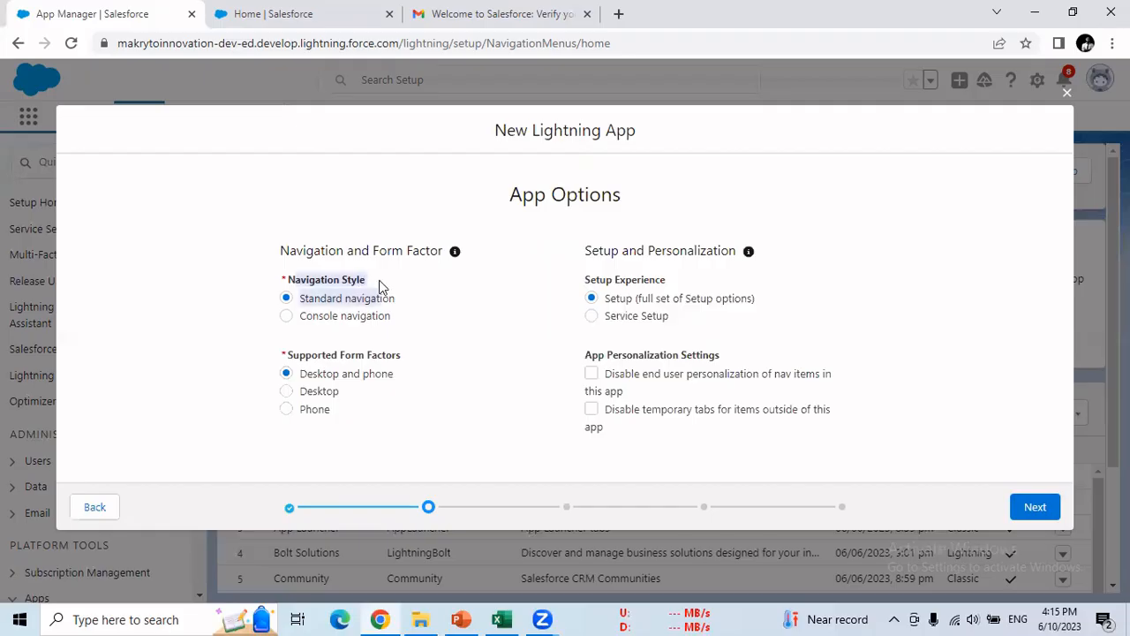
click(168, 252)
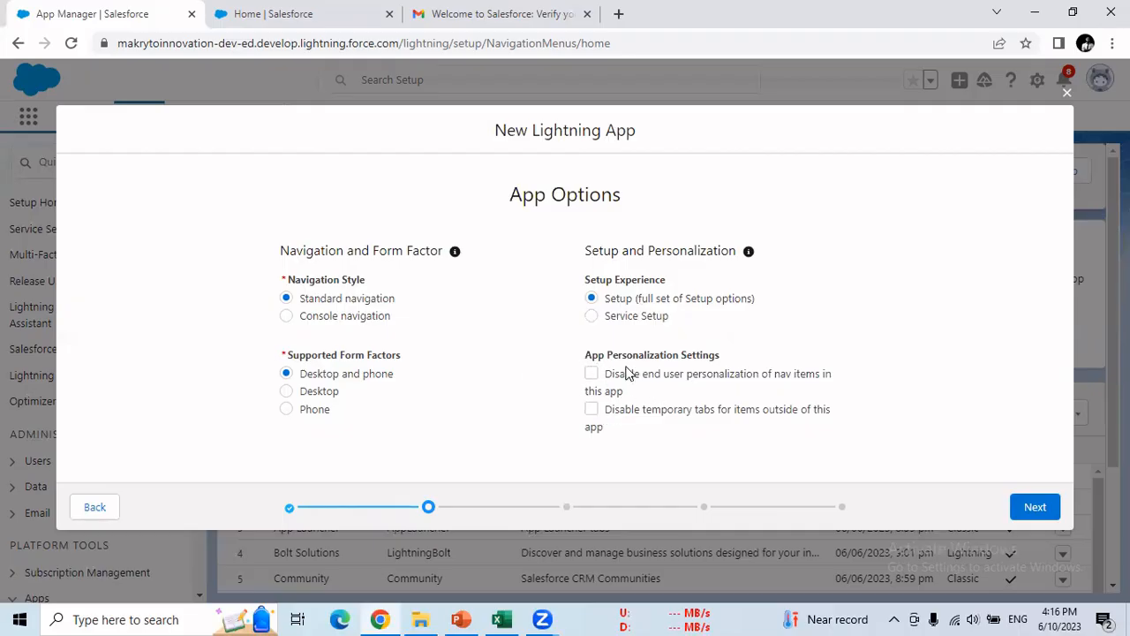
click(1035, 515)
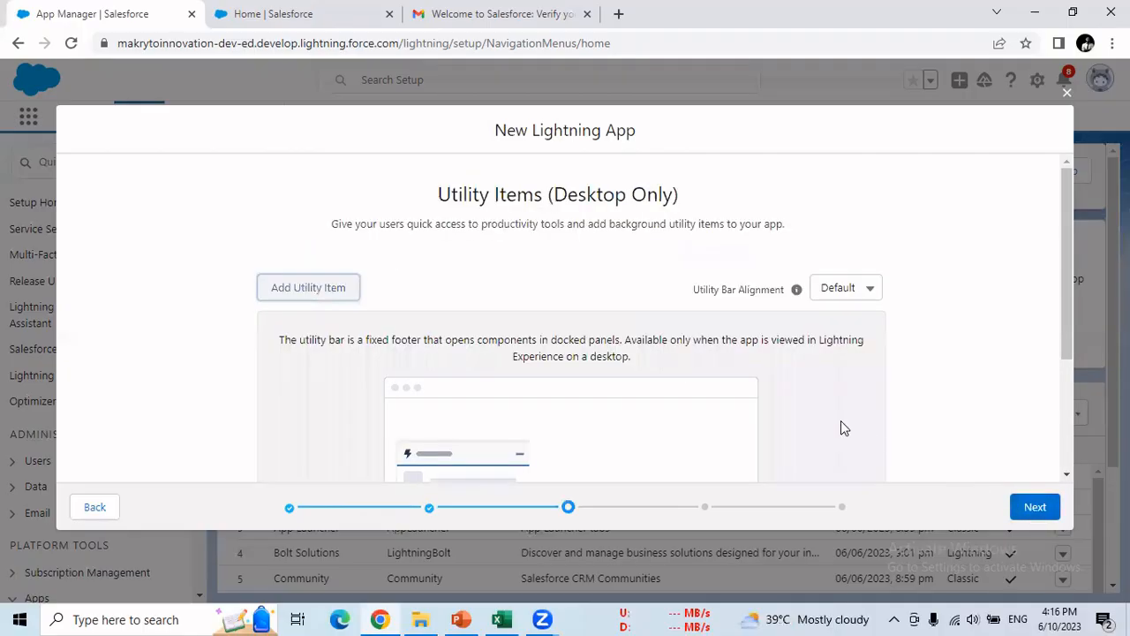
scroll(484, 302, down, 2)
scroll(485, 300, up, 1)
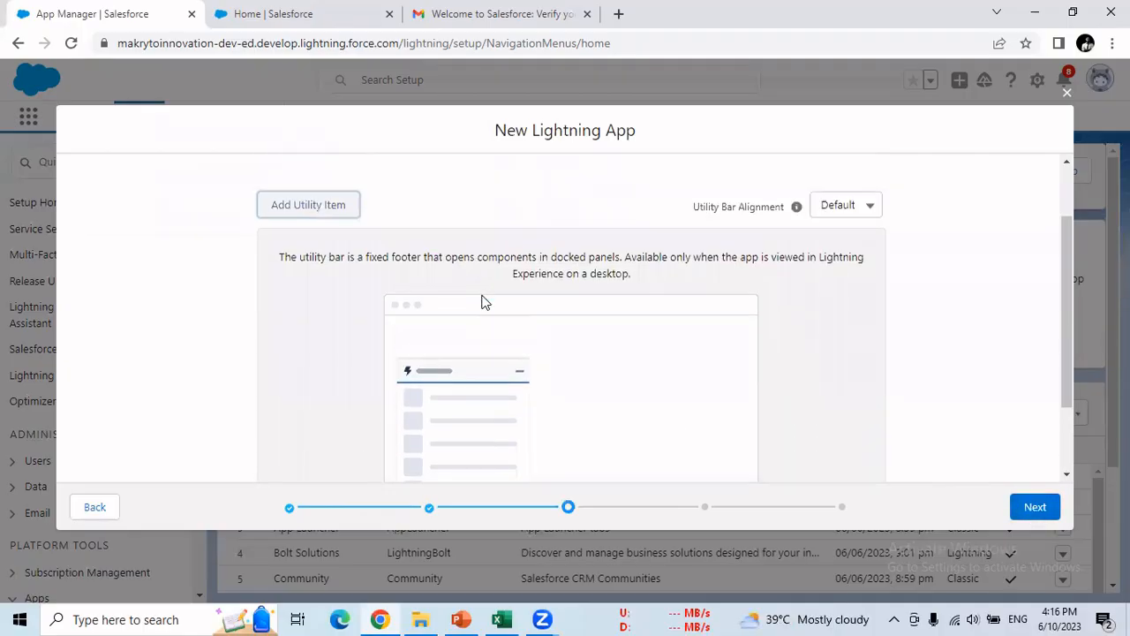
scroll(484, 302, up, 1)
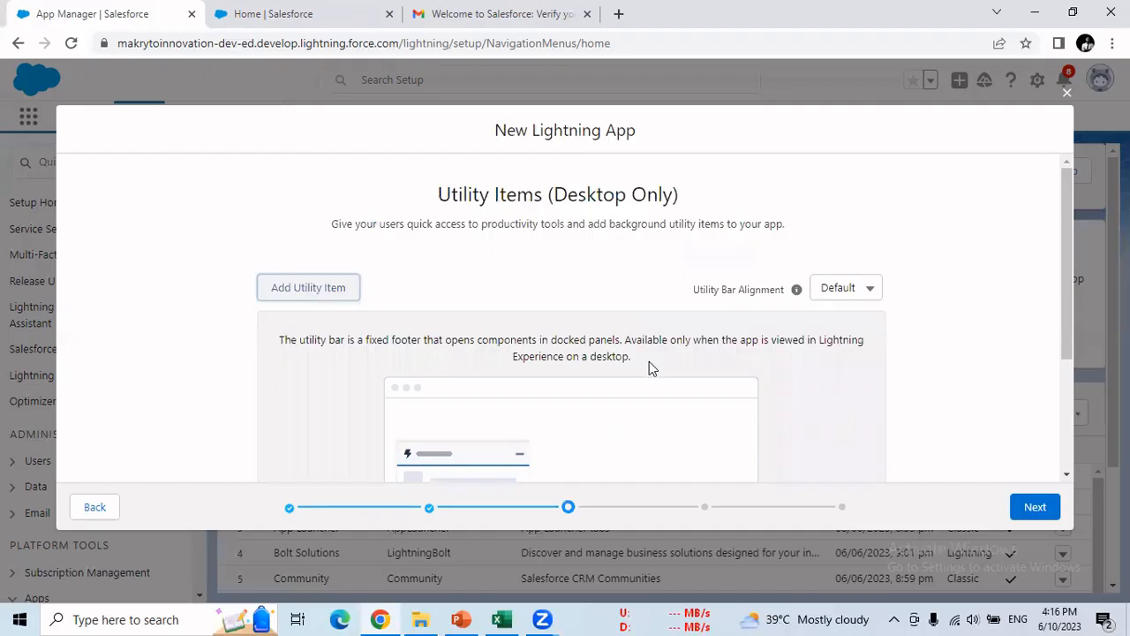
click(1031, 506)
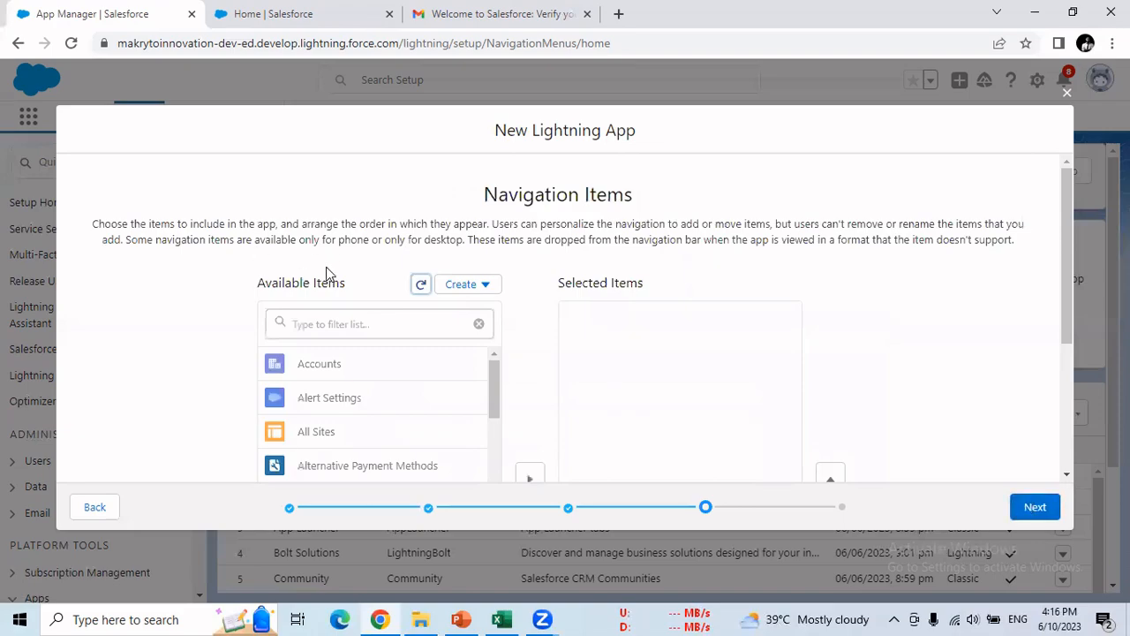
- Filter for Home, add it to the selected navigation items, and continue to User Profiles
scroll(337, 291, down, 3)
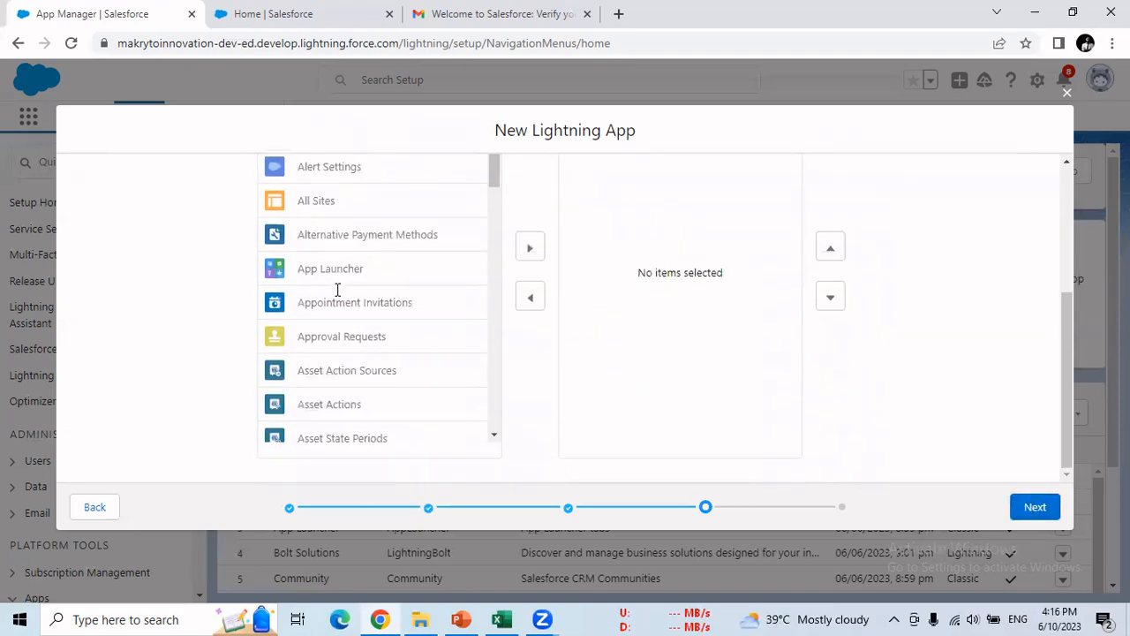
scroll(336, 291, up, 3)
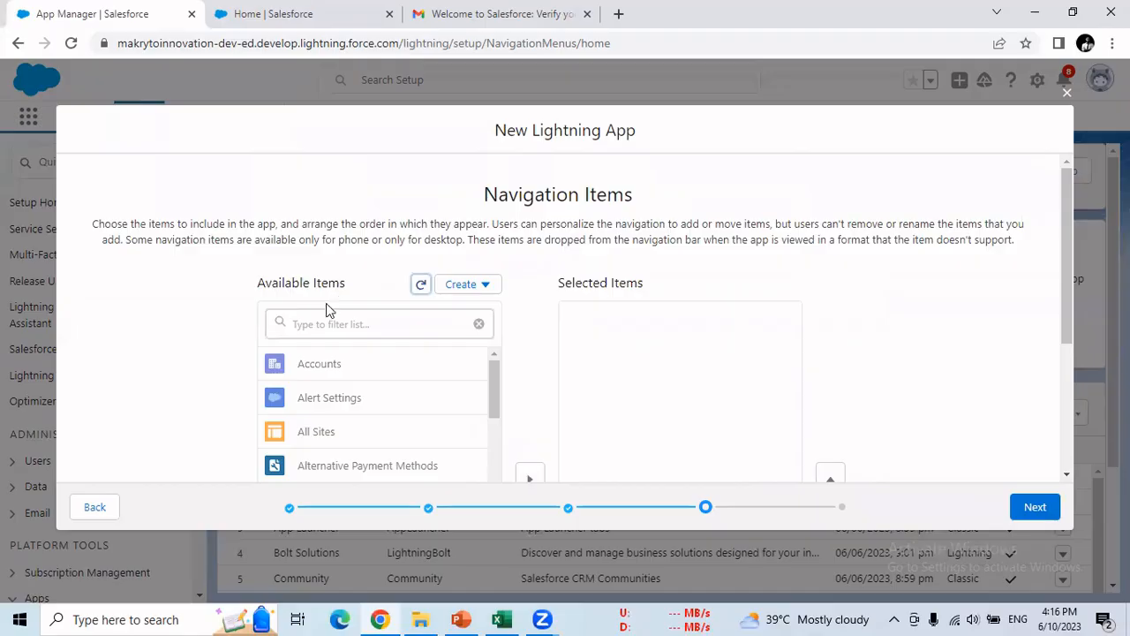
click(319, 323)
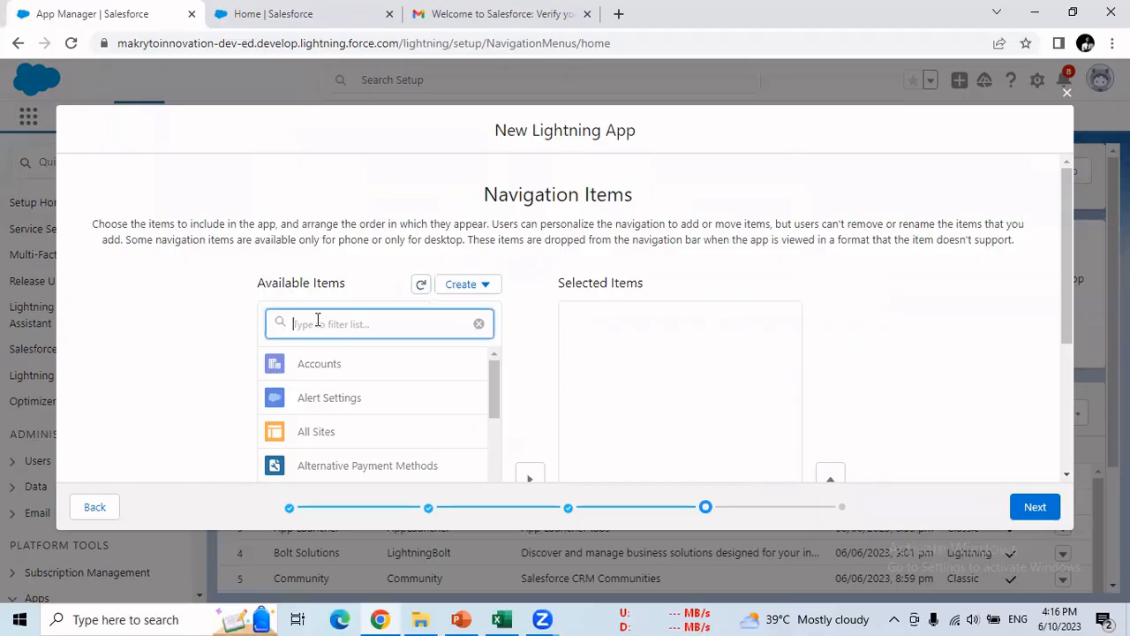
text(Hom)
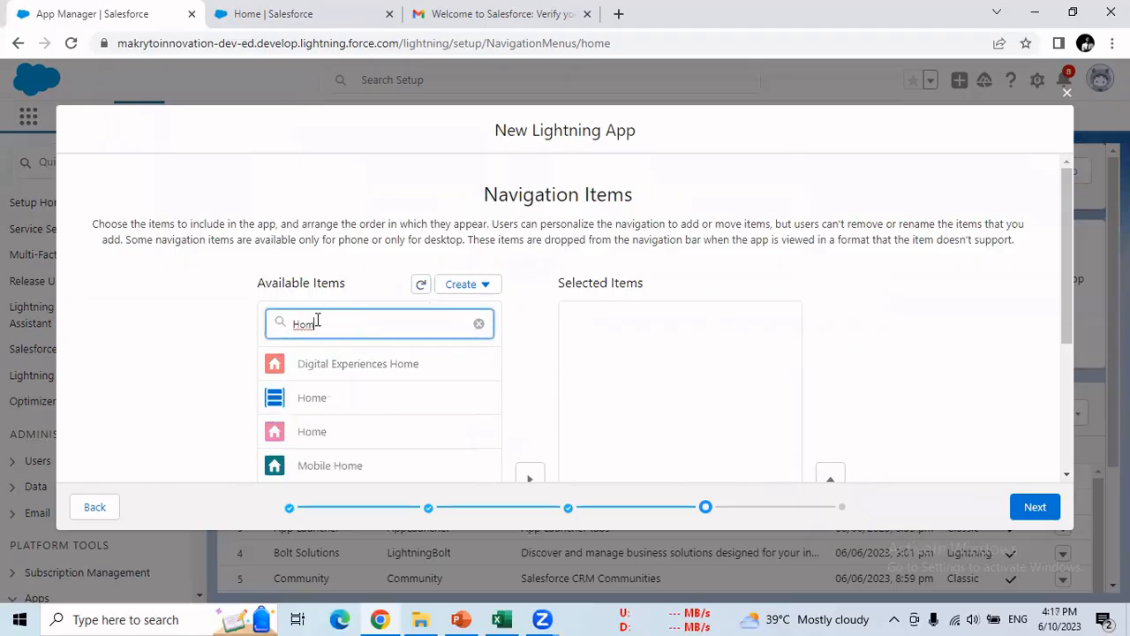
text(e)
click(336, 433)
scroll(348, 431, down, 2)
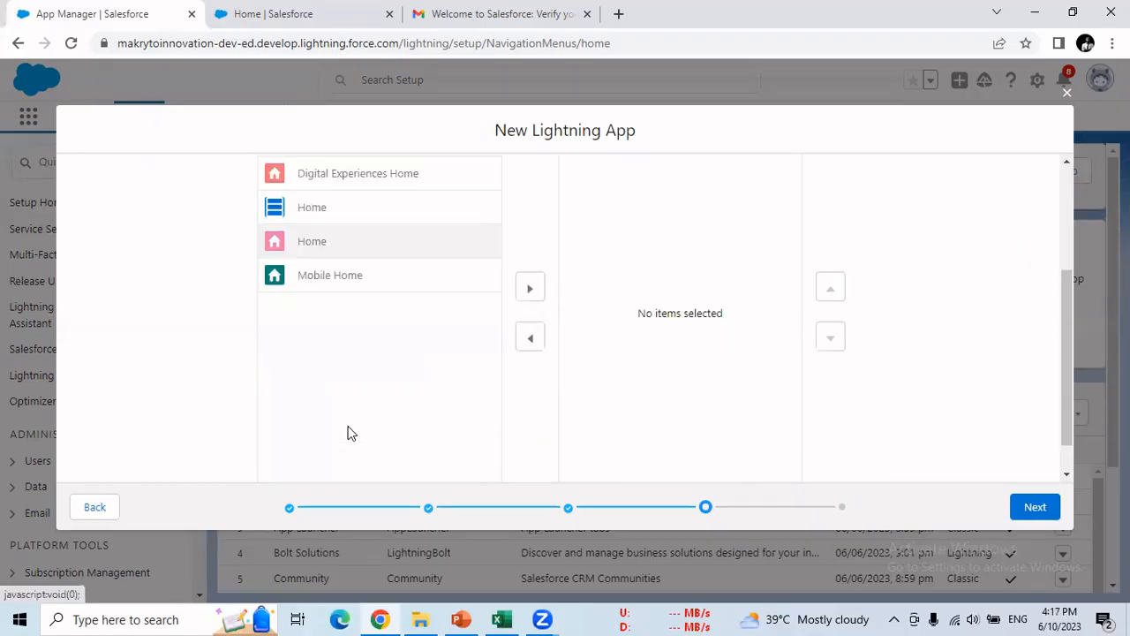
click(533, 292)
scroll(611, 313, up, 2)
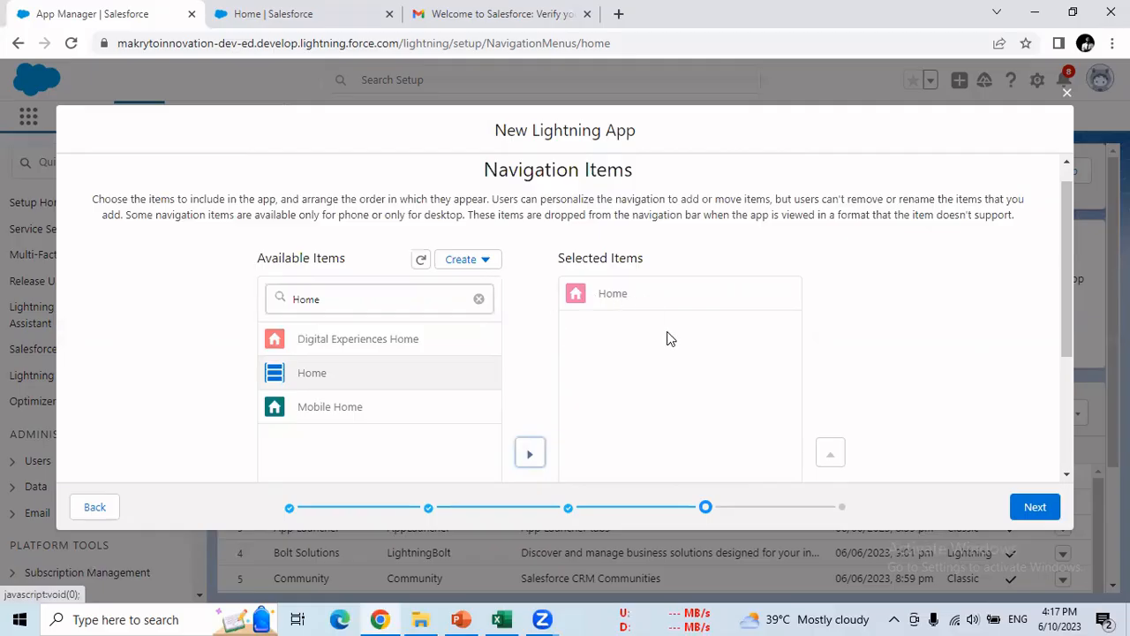
click(1028, 515)
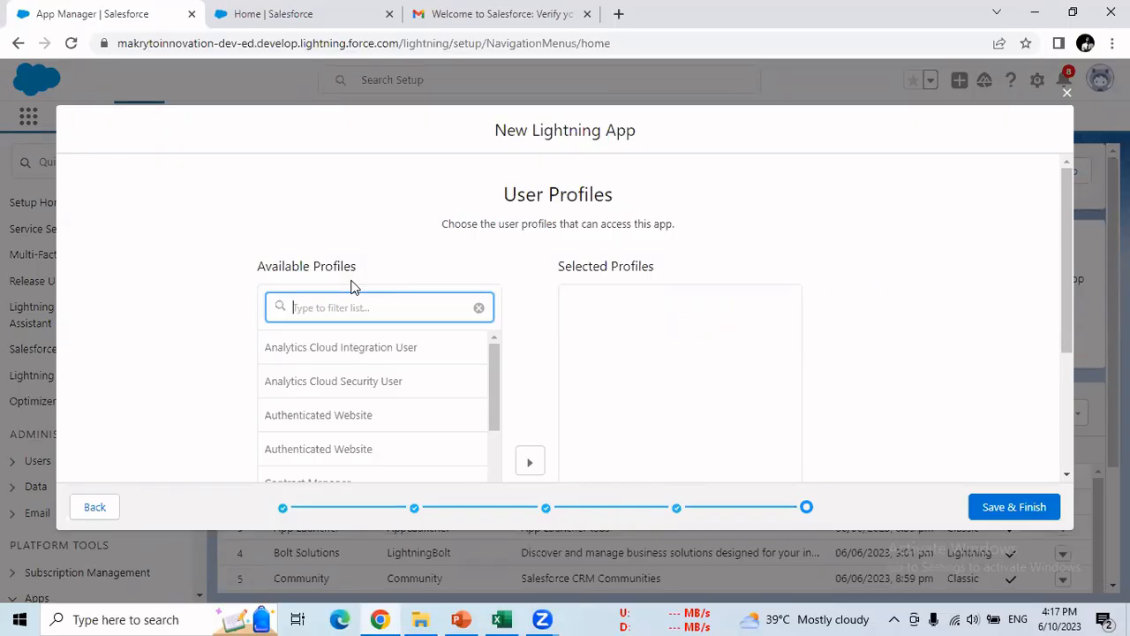
- Grant the System Administrator profile access and save the finished Second App
scroll(360, 344, down, 6)
scroll(362, 343, down, 5)
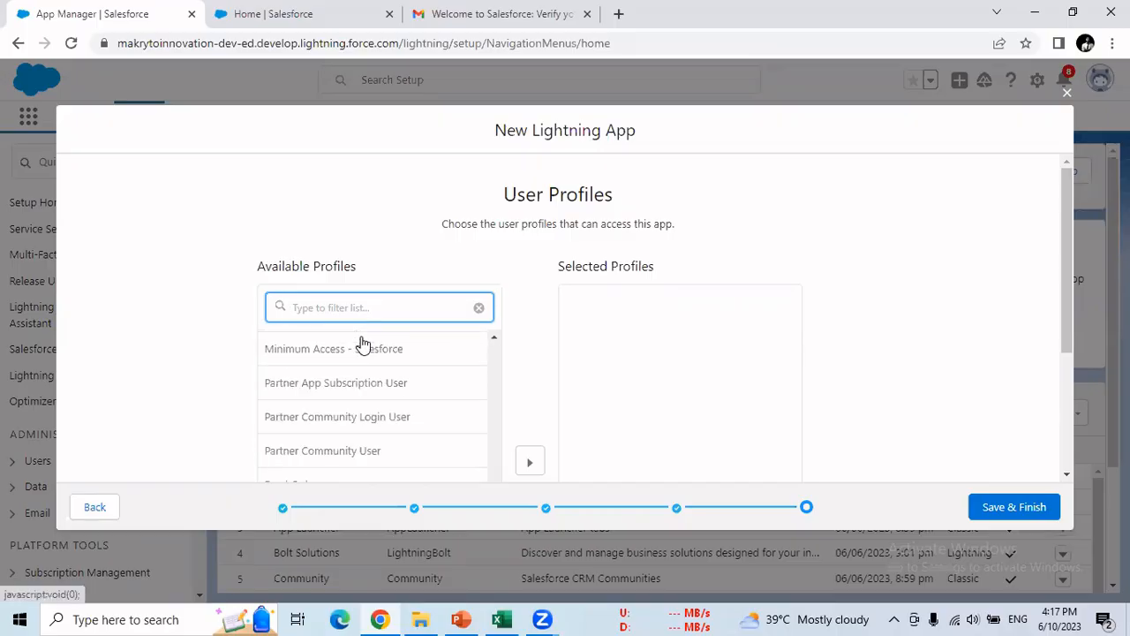
scroll(362, 343, down, 1)
scroll(362, 343, up, 12)
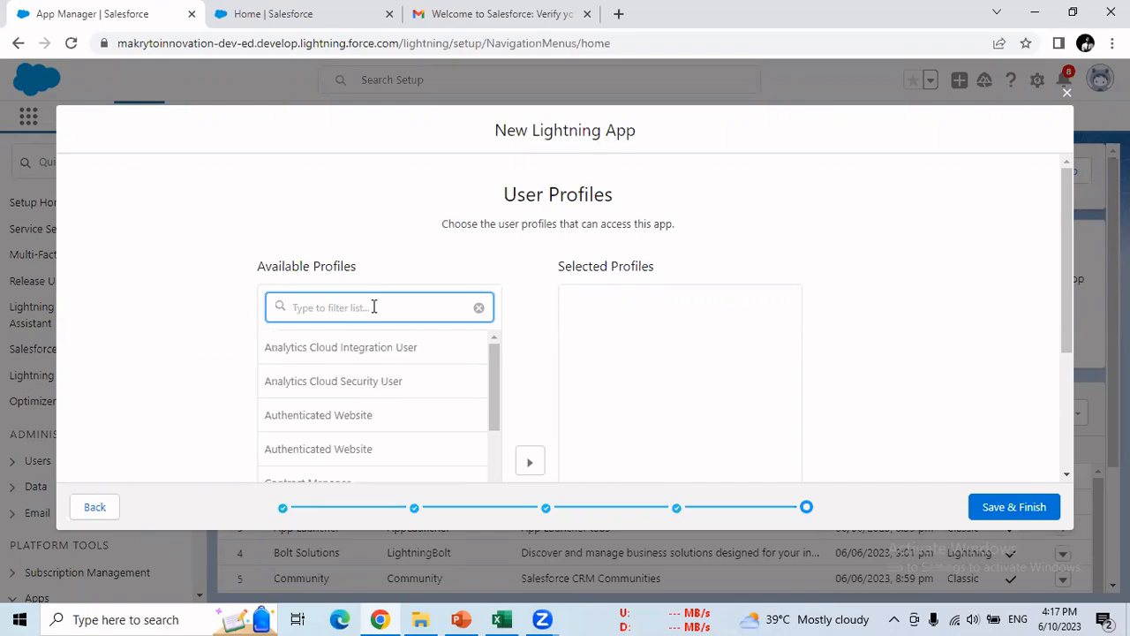
text(system)
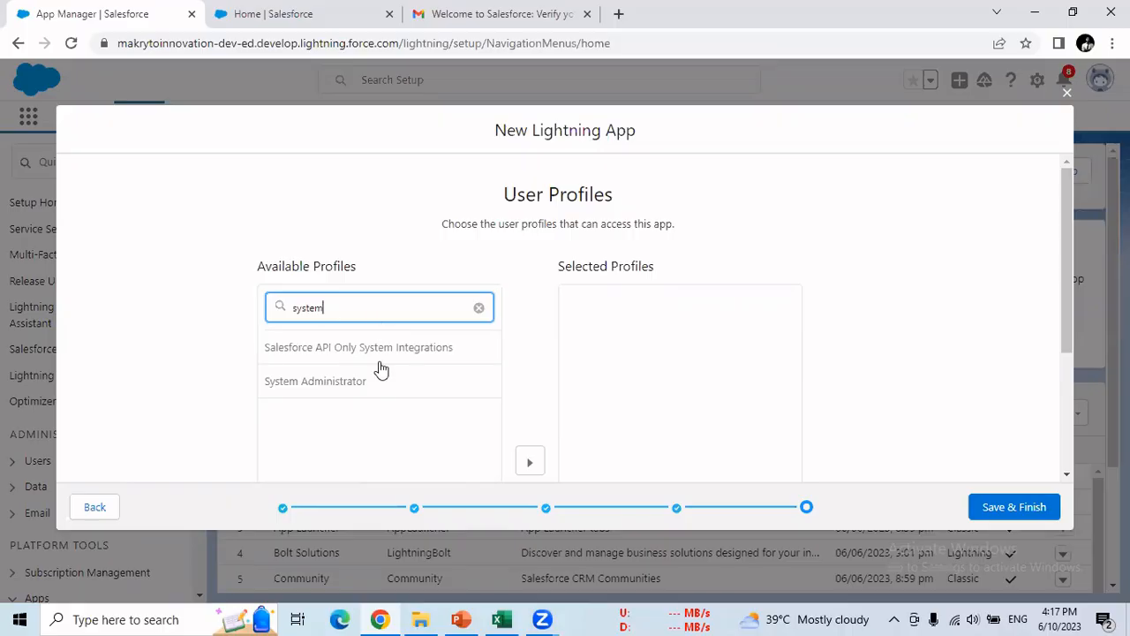
click(361, 388)
scroll(361, 391, down, 2)
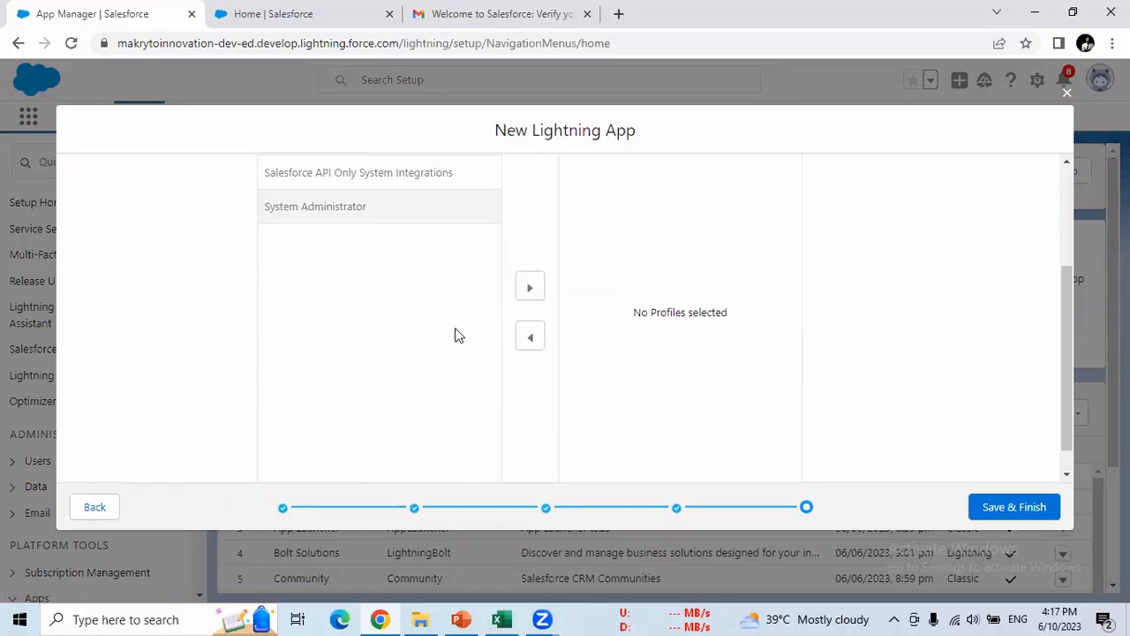
click(531, 289)
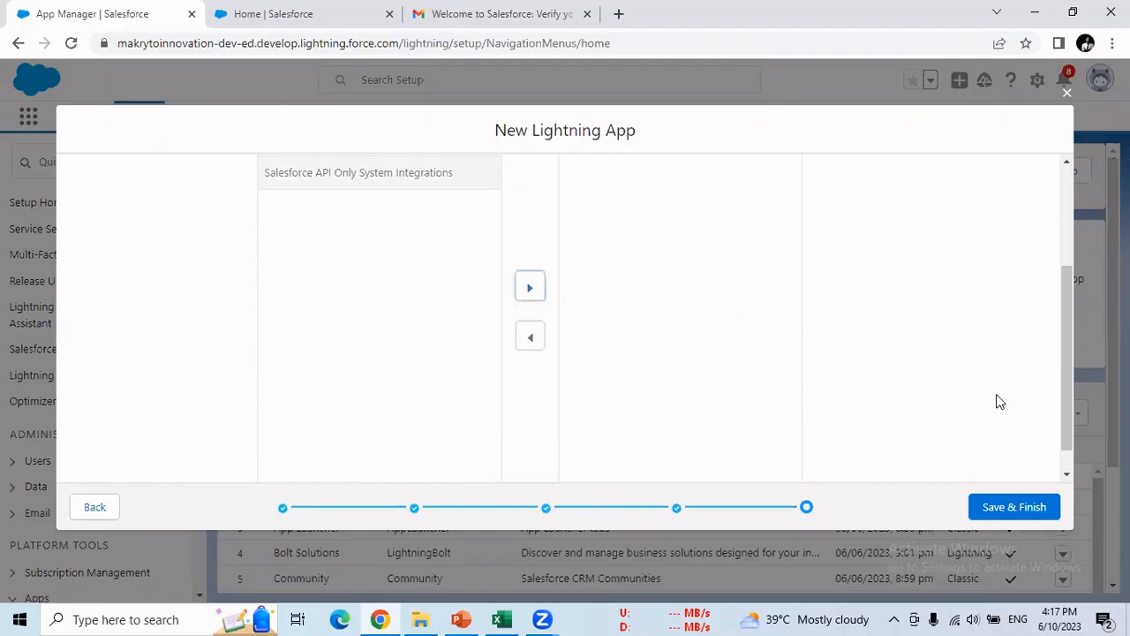
scroll(986, 400, up, 1)
scroll(986, 400, up, 1)
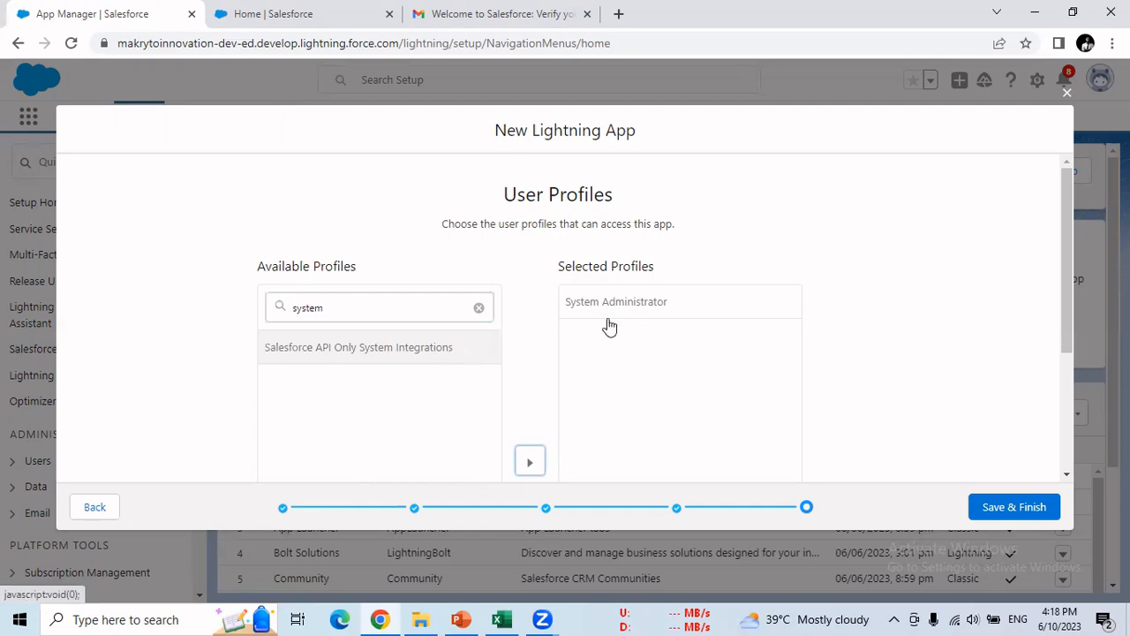
click(1009, 518)
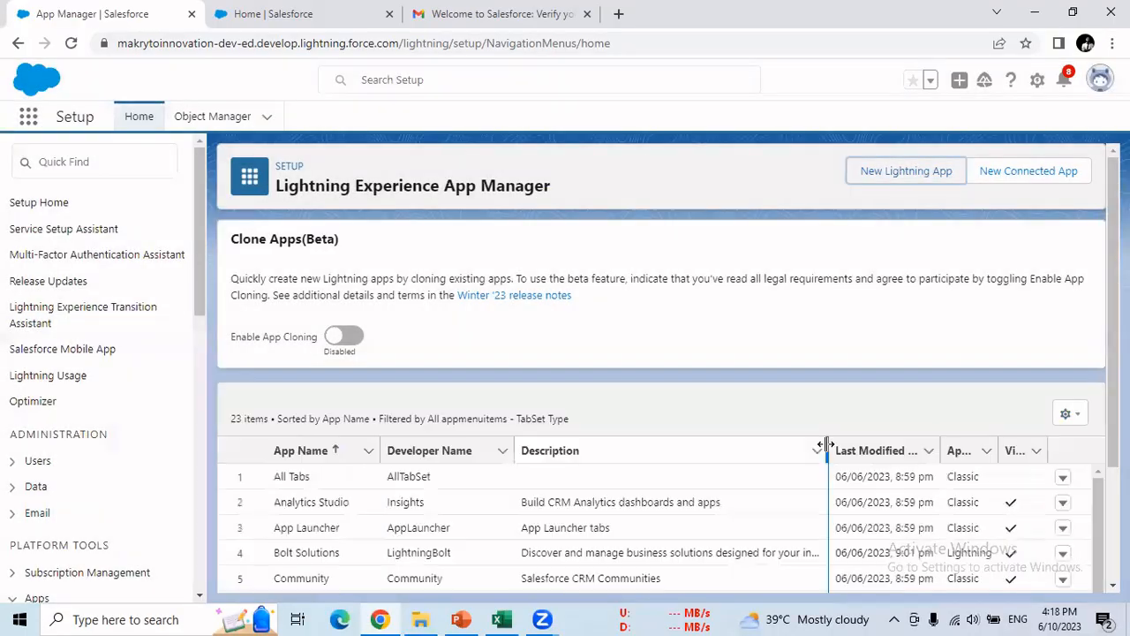
- Locate Second App in the App Manager list, open its actions, then return to Excel
scroll(726, 393, down, 1)
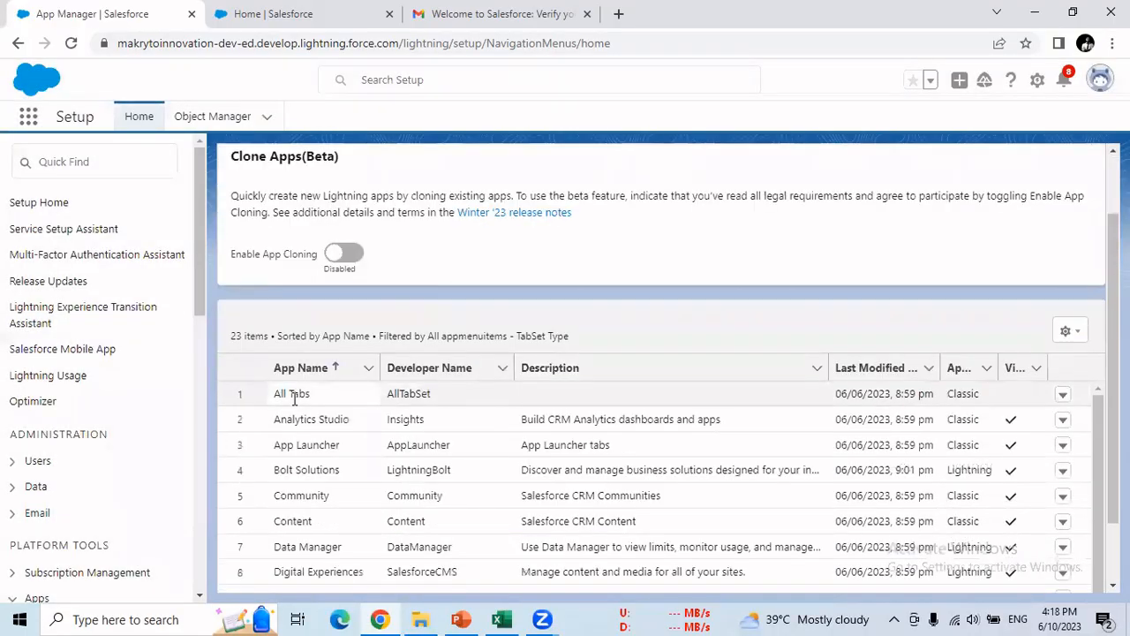
scroll(294, 429, down, 2)
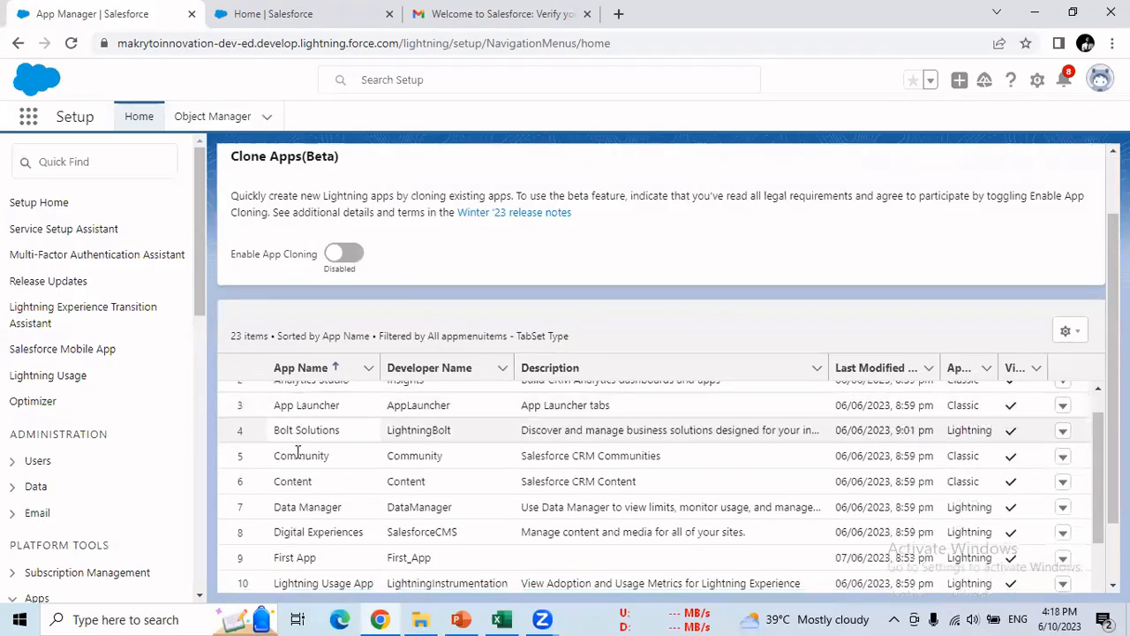
scroll(299, 497, down, 3)
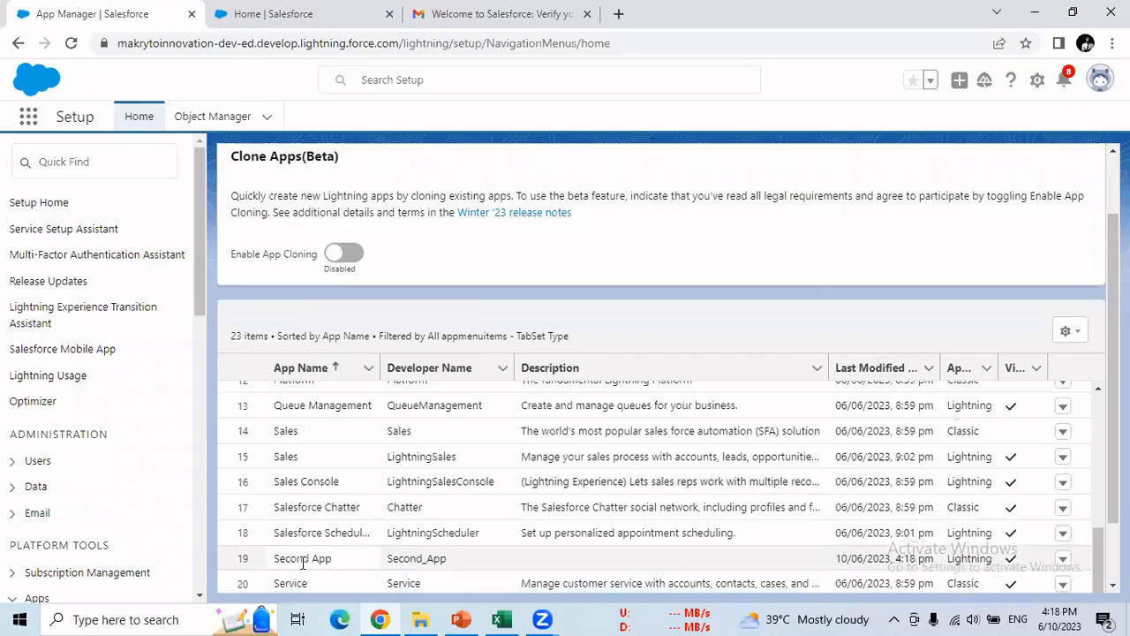
drag(302, 563, 475, 550)
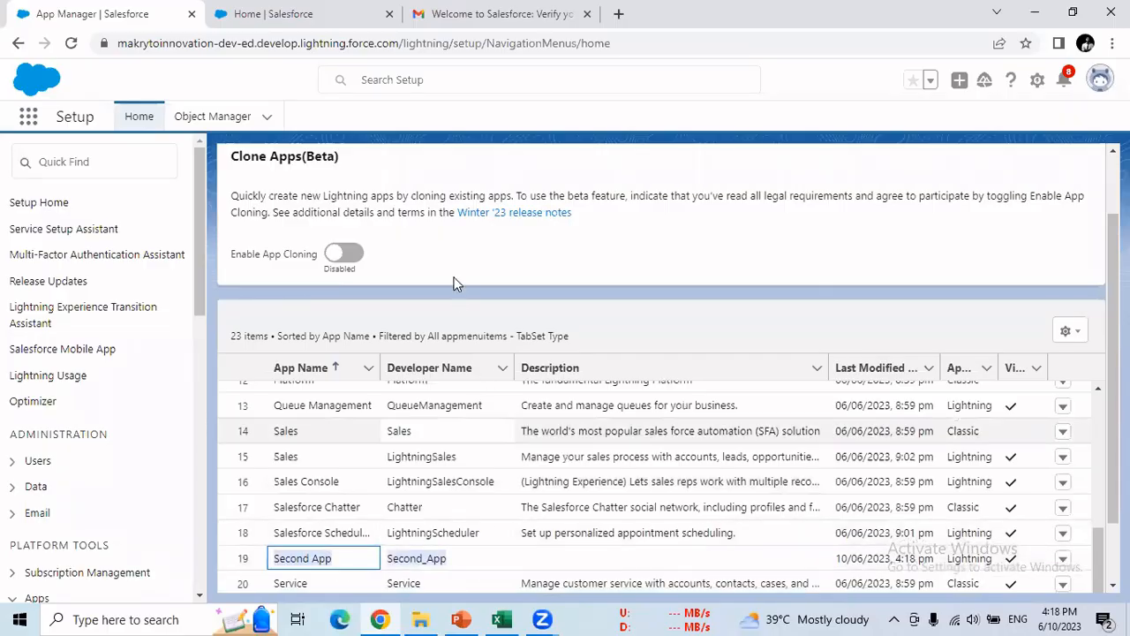
scroll(712, 287, up, 1)
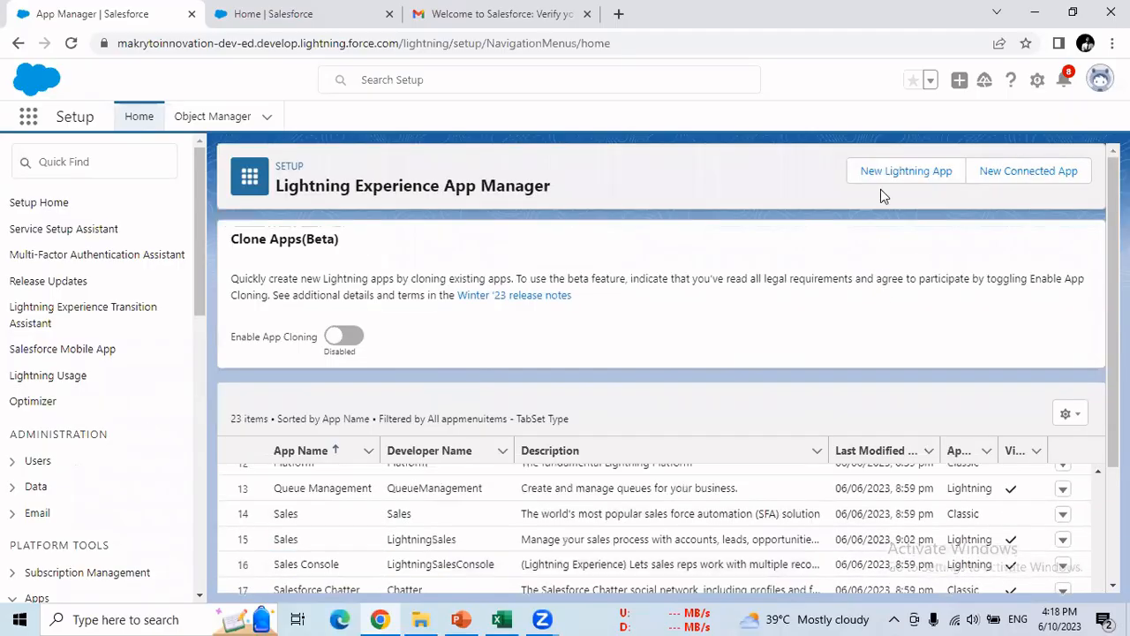
scroll(831, 245, down, 2)
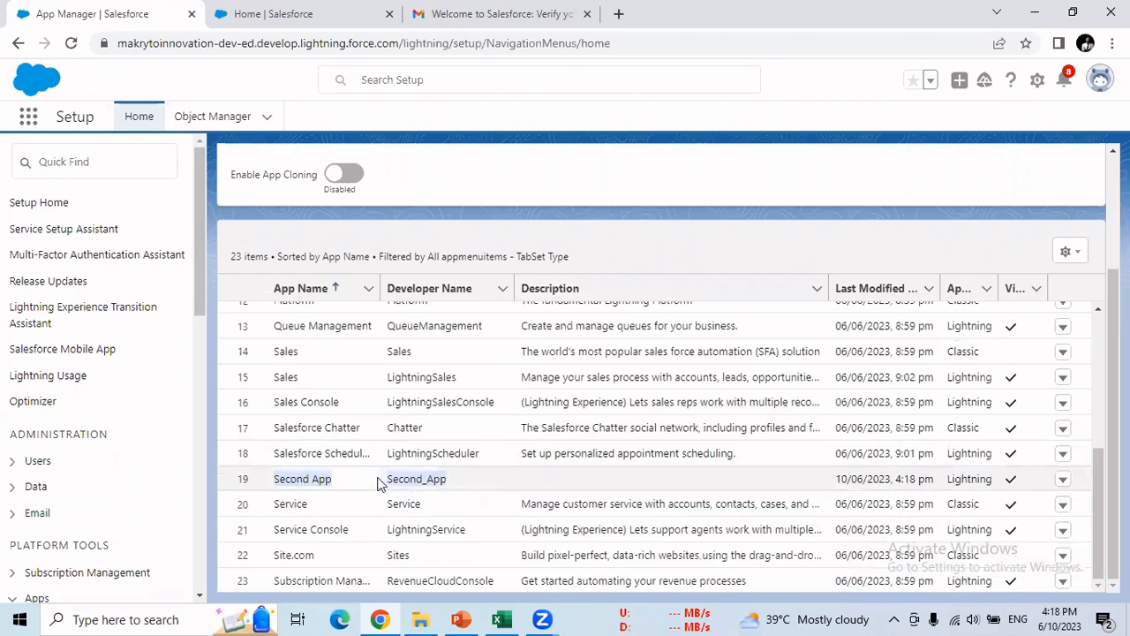
click(343, 477)
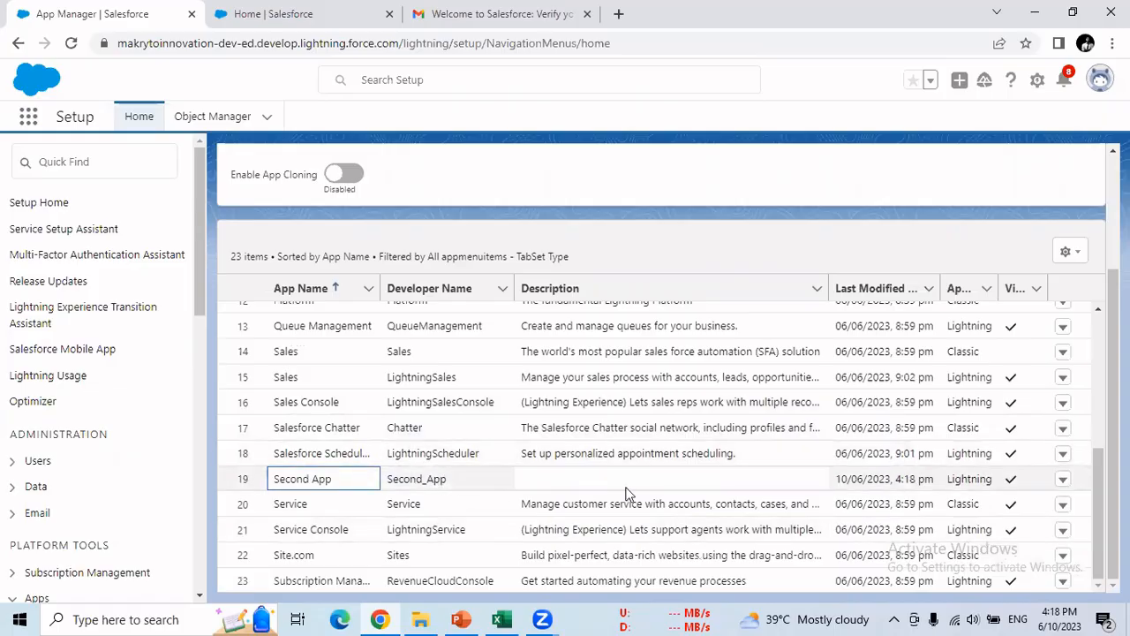
click(1064, 481)
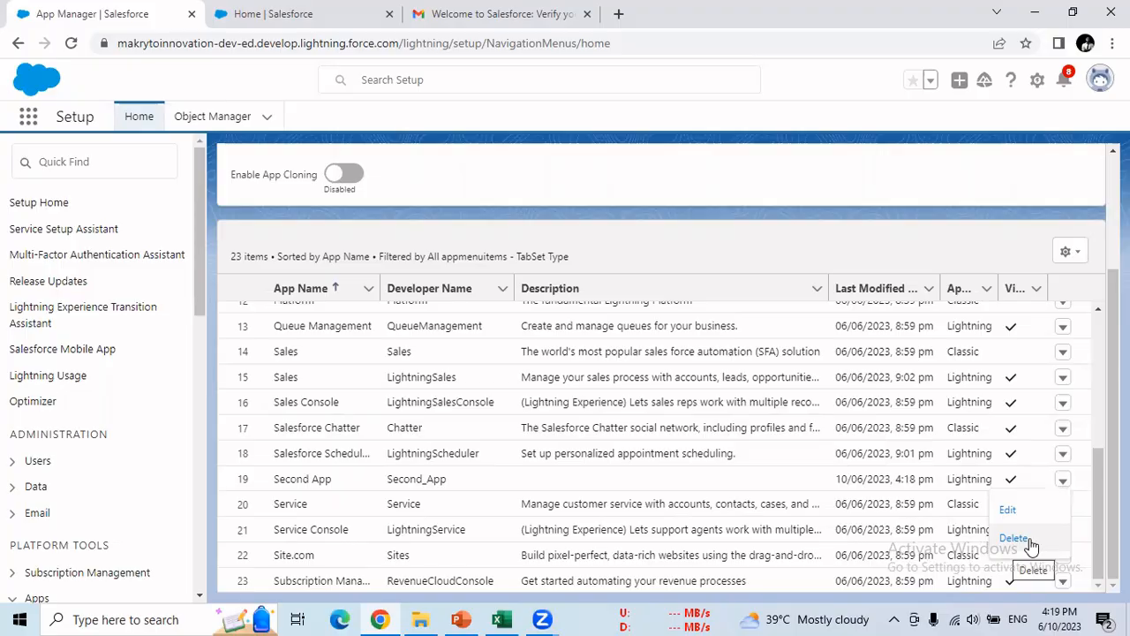
click(518, 617)
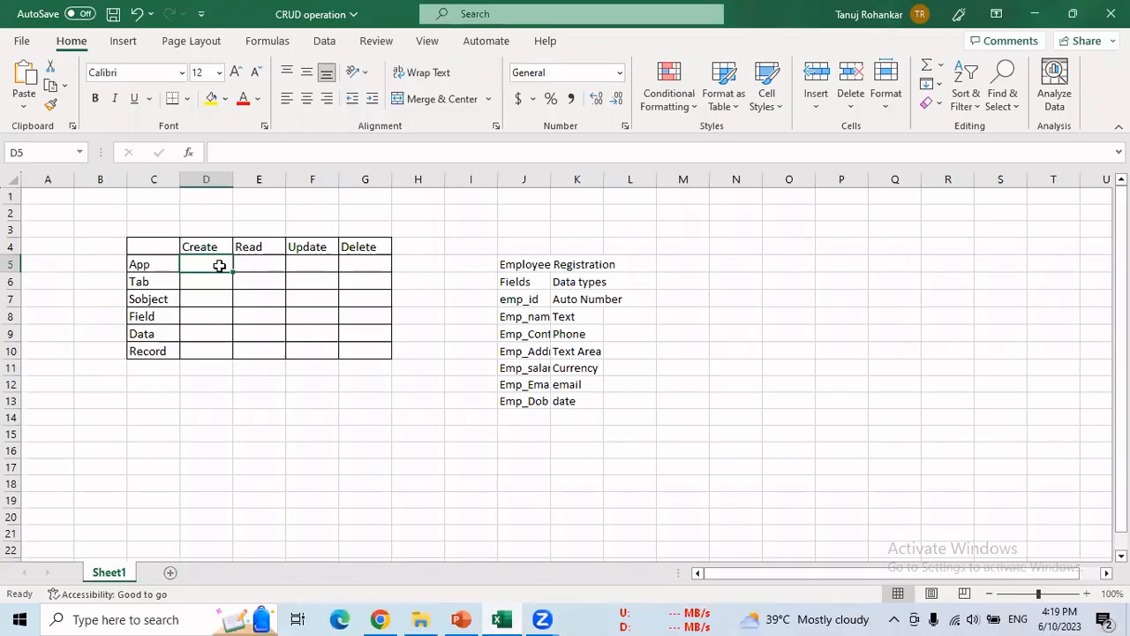
- Mark the App row Yes under Create, Read, Update and Delete, then return to Salesforce
text(Yes)
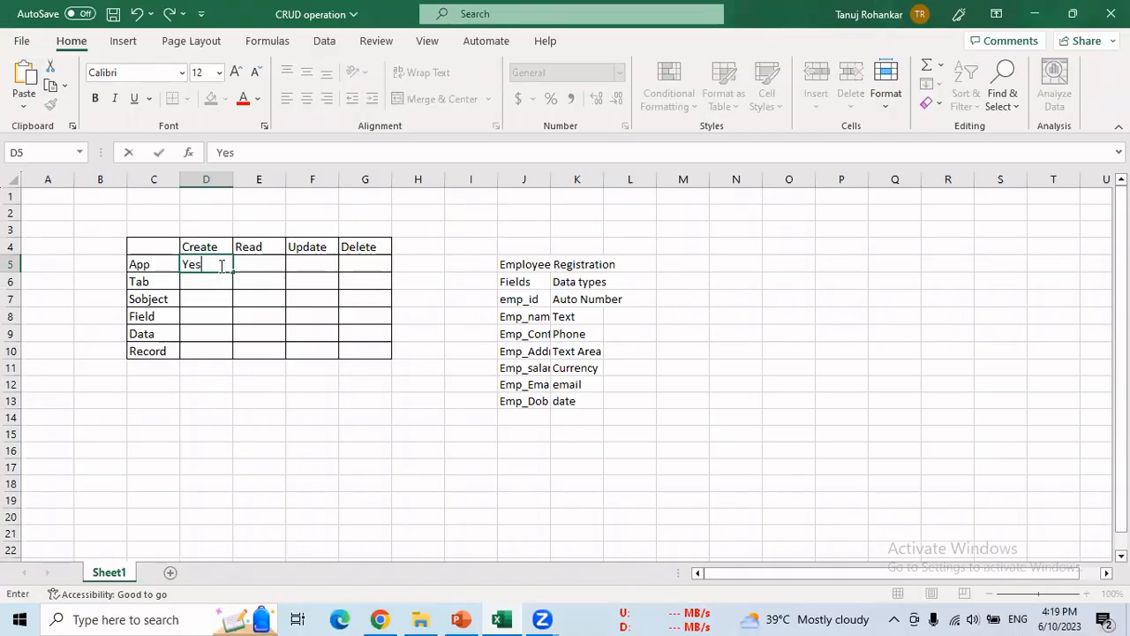
key(Tab)
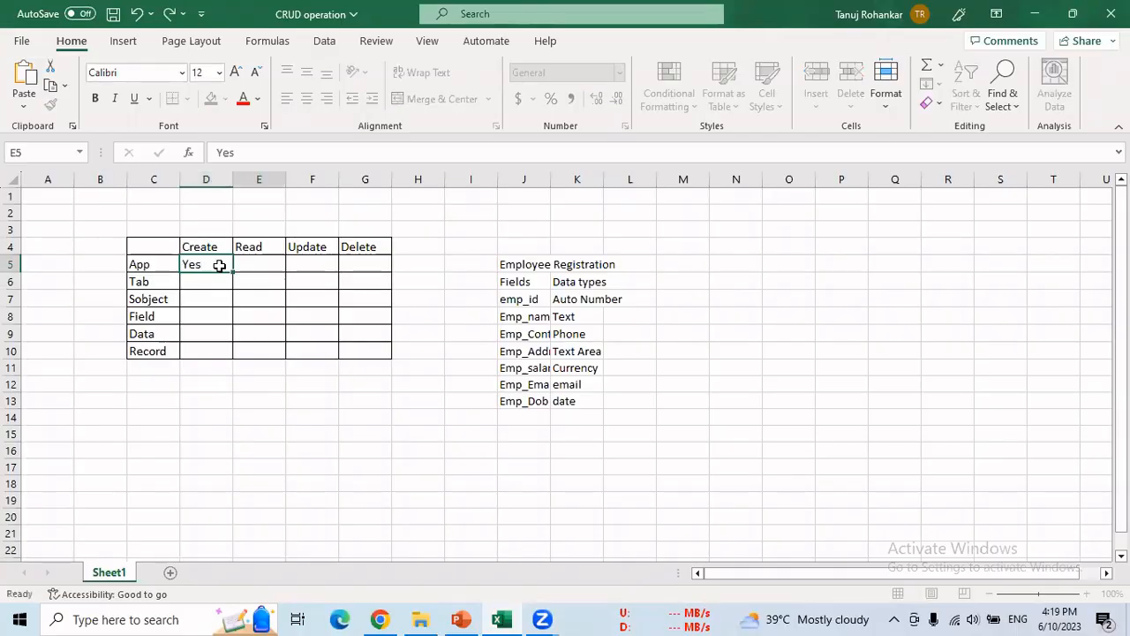
text(Yes)
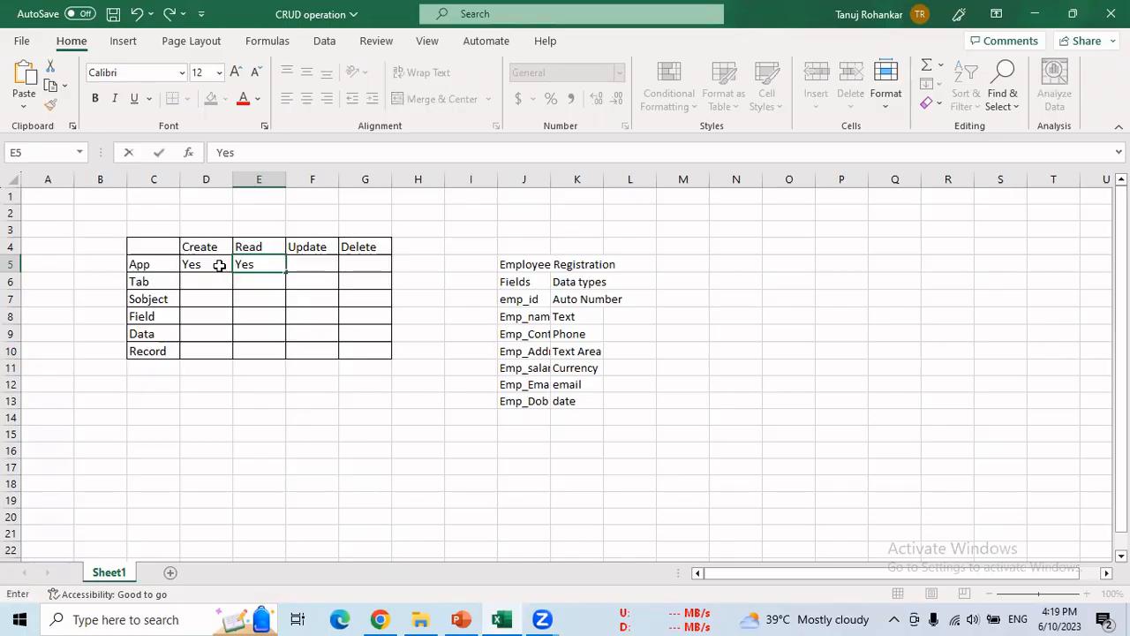
key(Tab)
text(Yes)
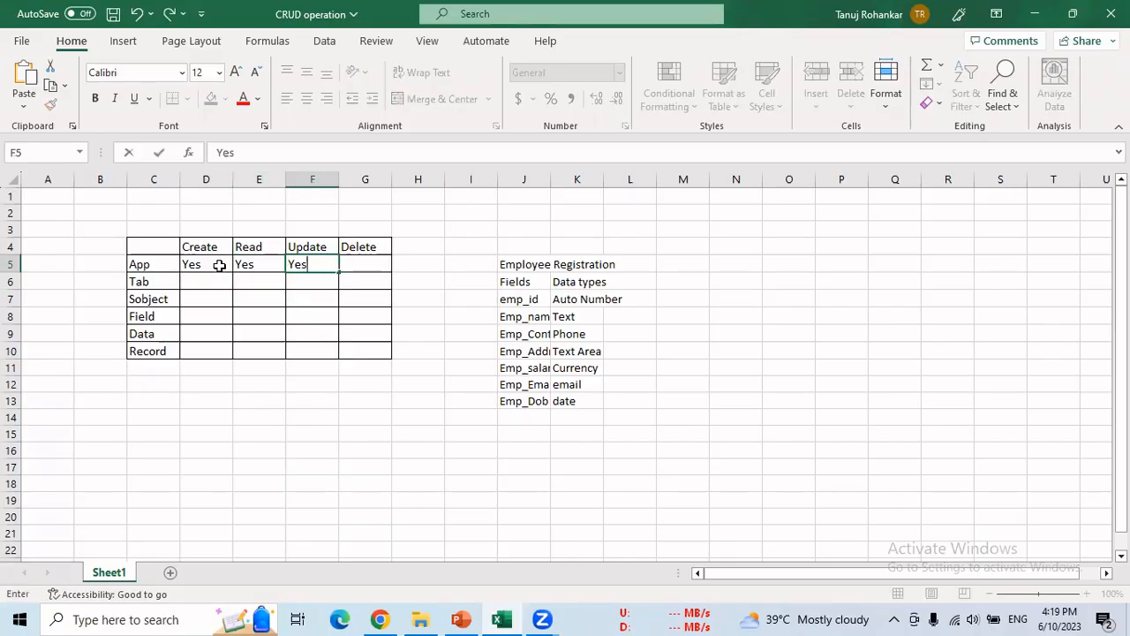
key(Tab)
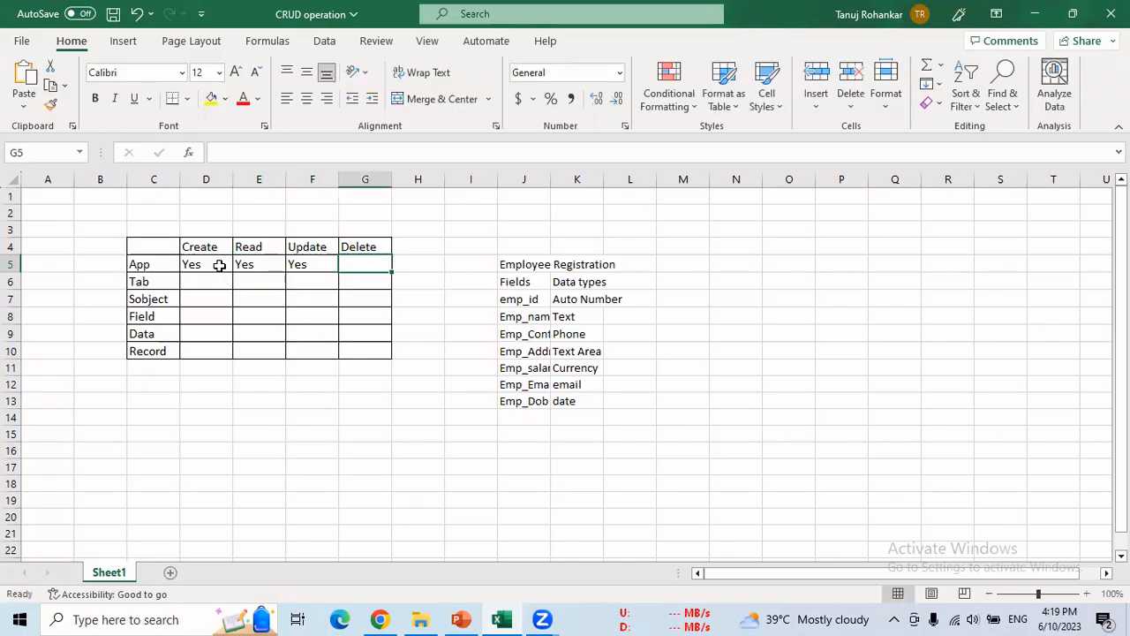
text(Yes)
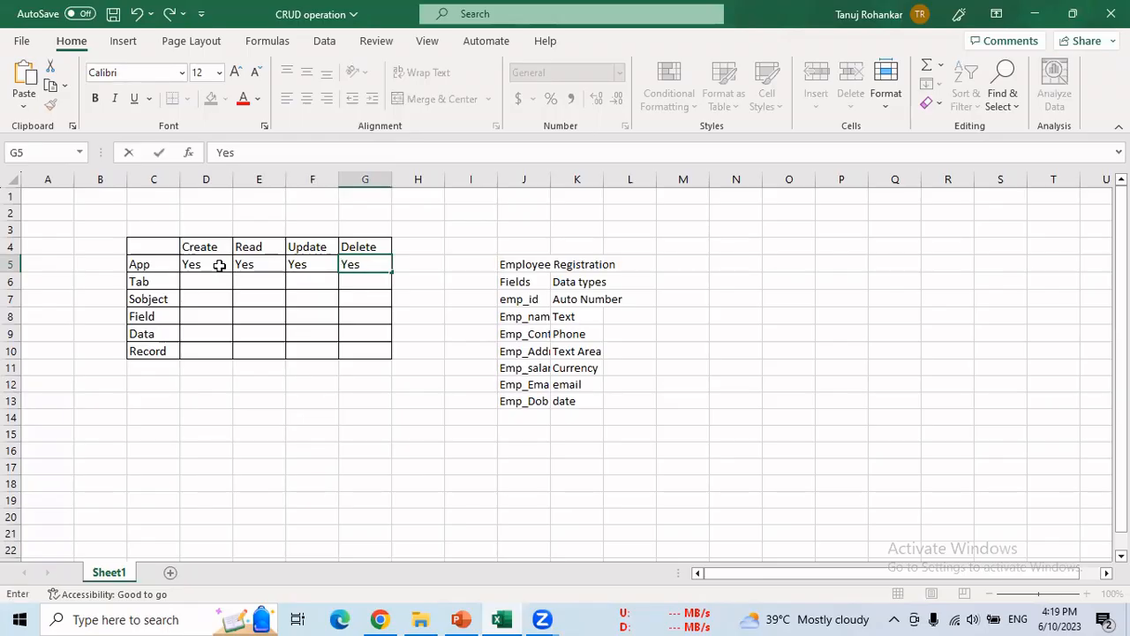
drag(151, 269, 351, 275)
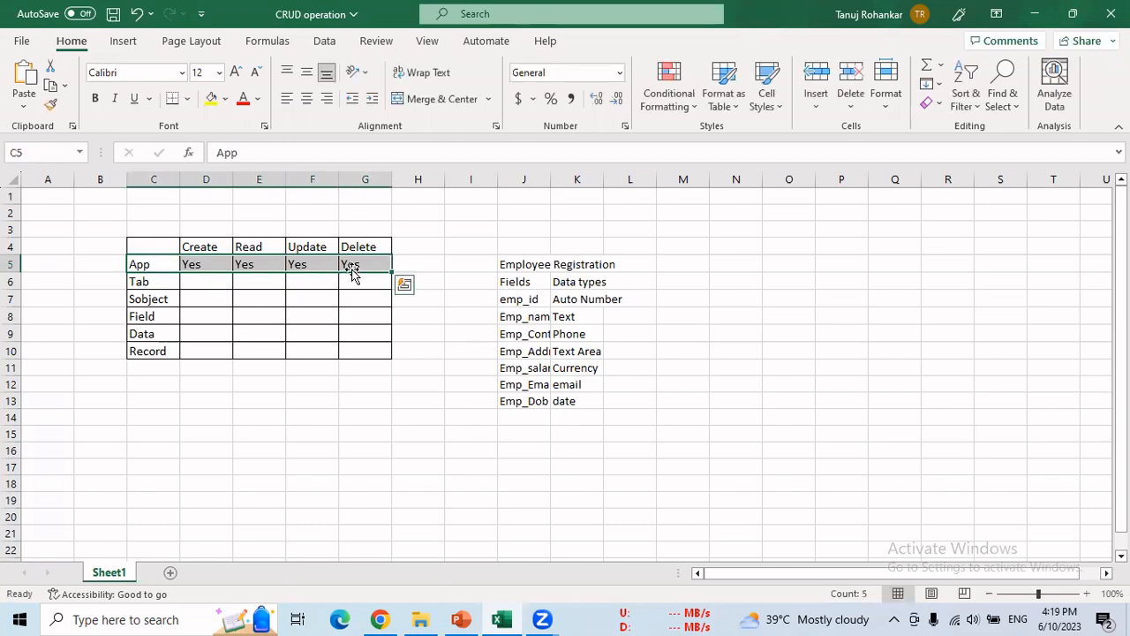
key(alt+Tab)
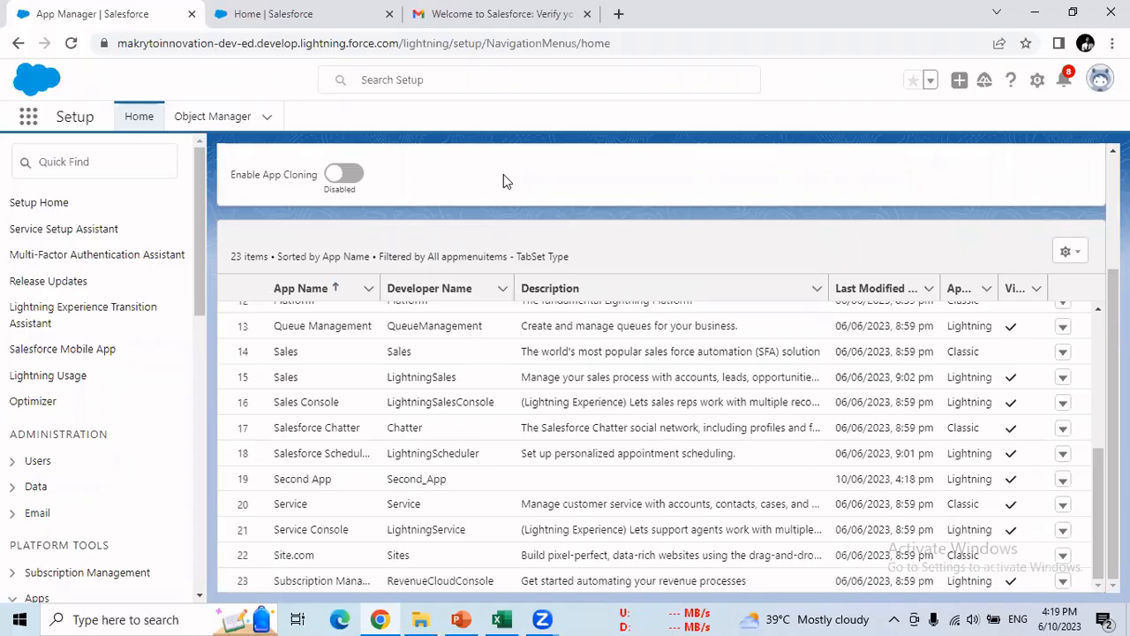
scroll(503, 174, up, 2)
scroll(504, 173, down, 1)
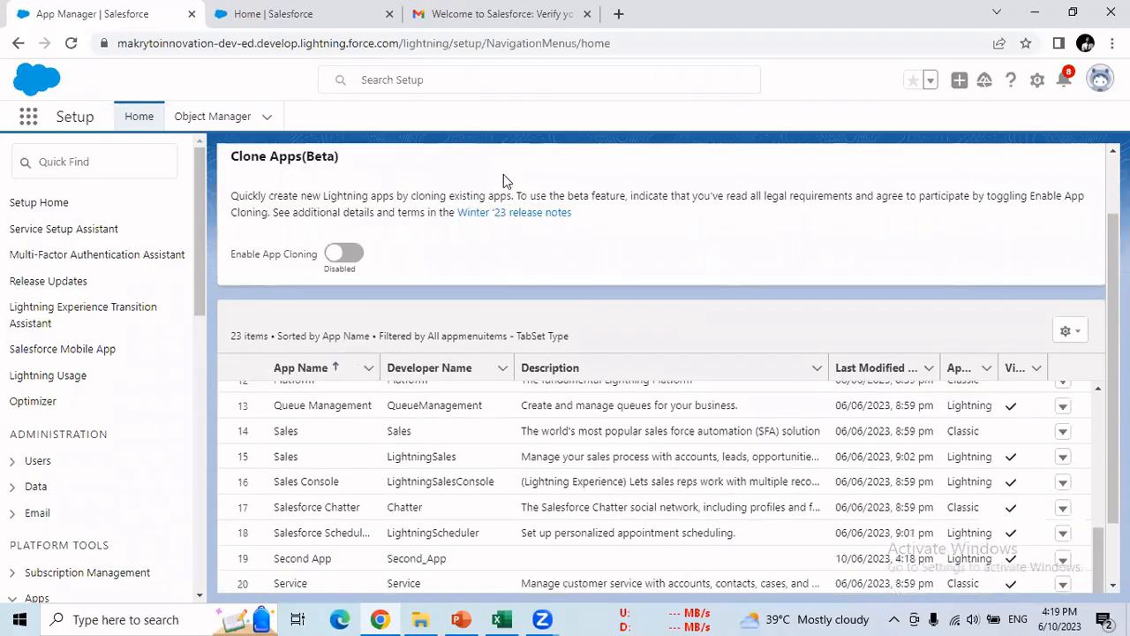
scroll(504, 181, down, 1)
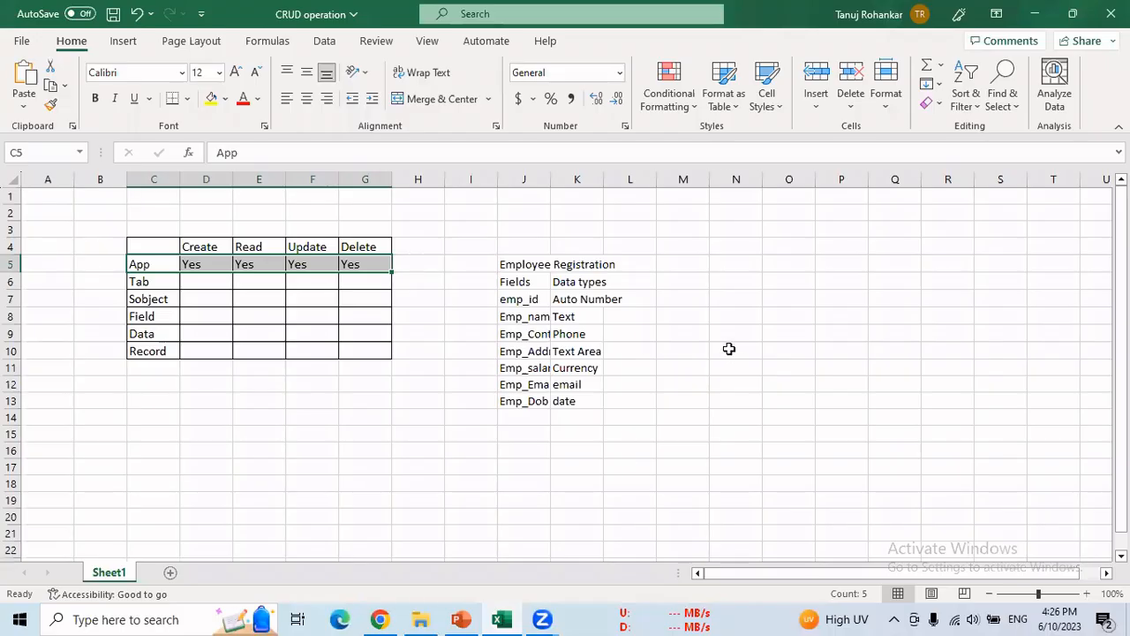
click(730, 351)
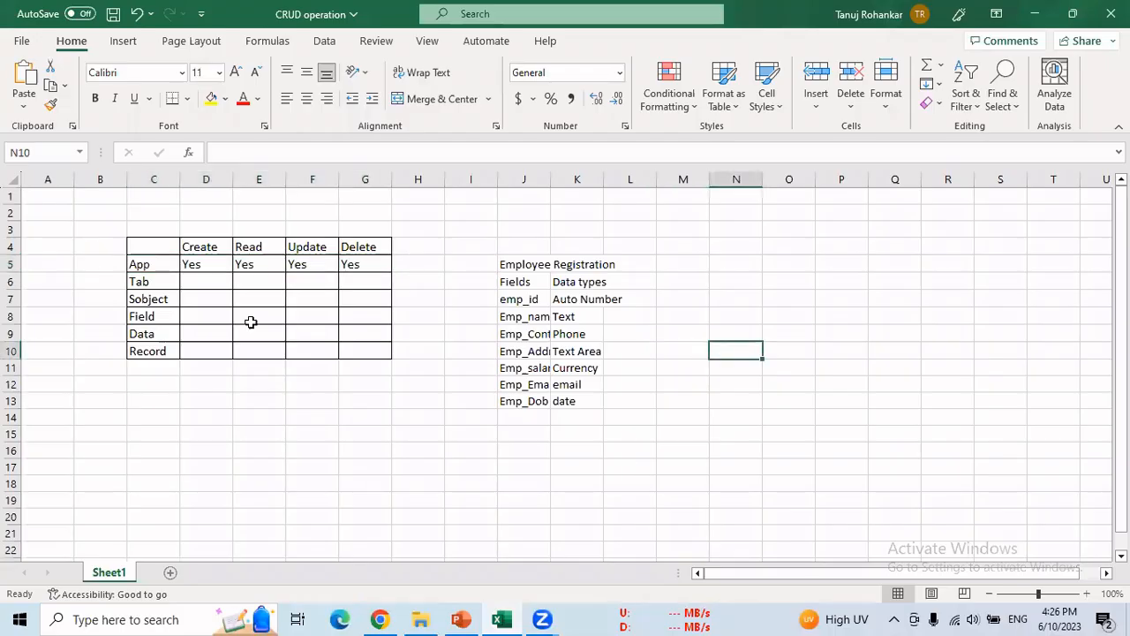
drag(141, 264, 355, 263)
drag(144, 283, 361, 283)
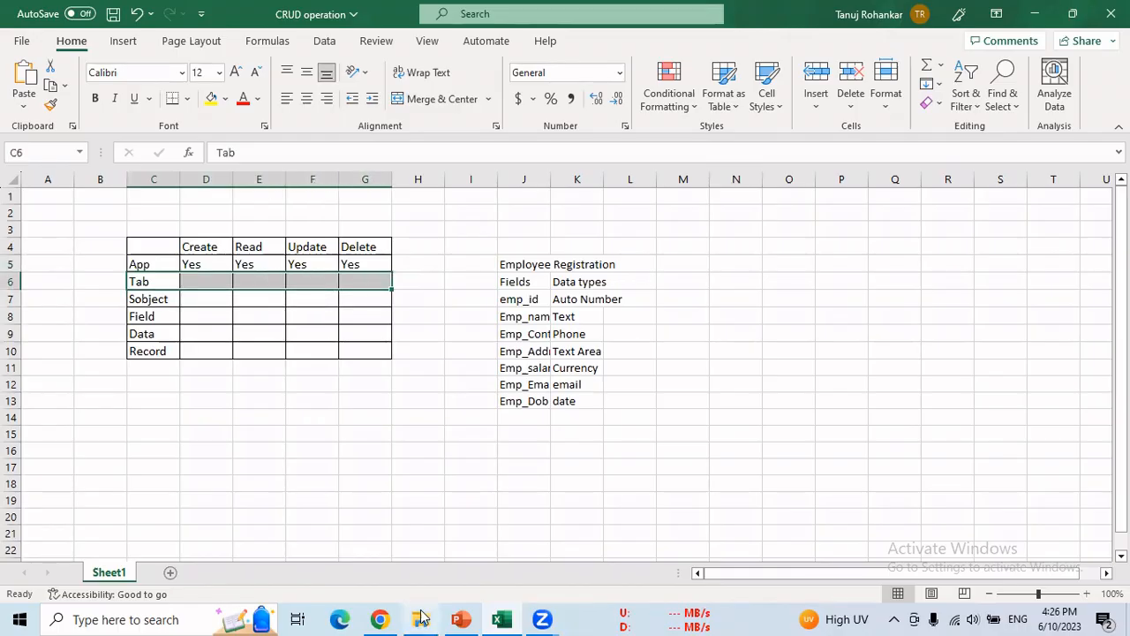
click(382, 619)
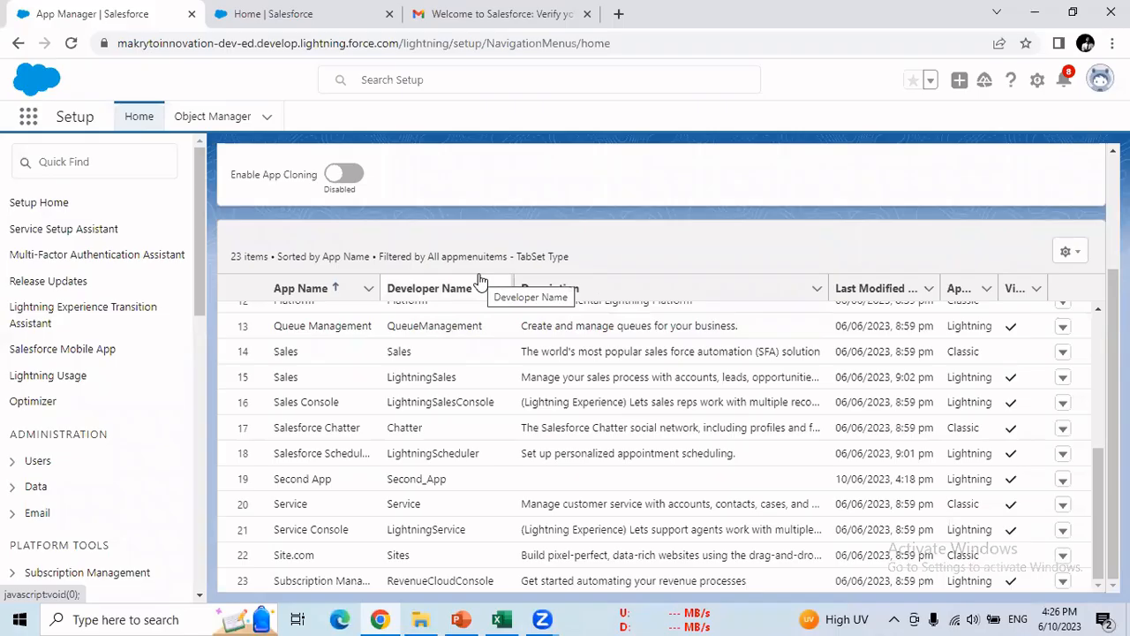
- Search Setup Quick Find for 'tab' and open the Tabs page under User Interface
click(112, 164)
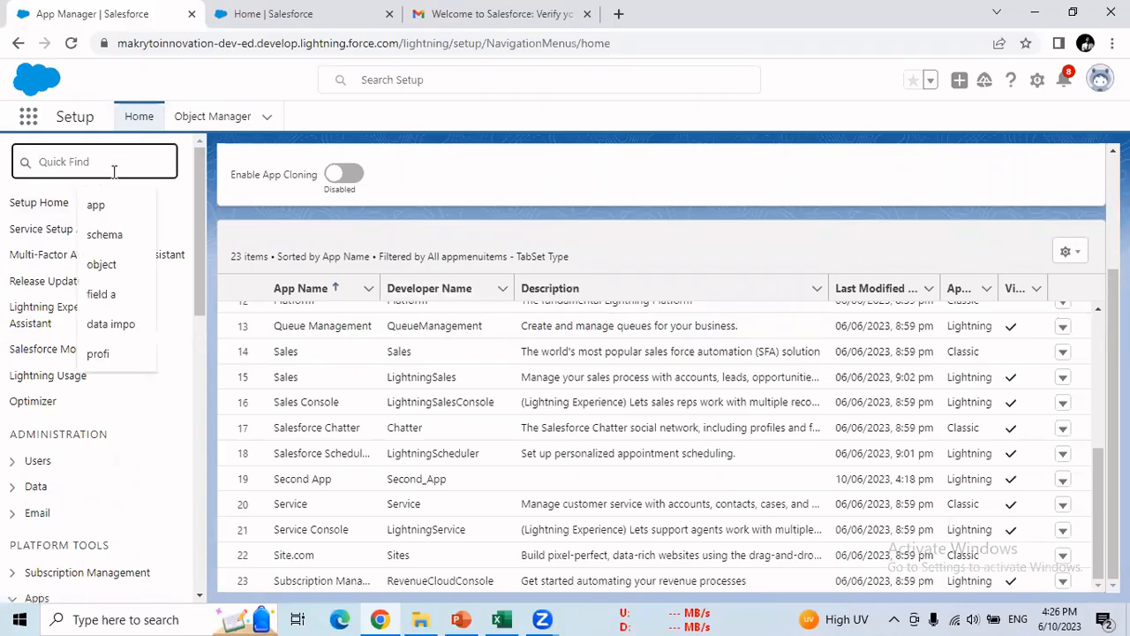
text(tab)
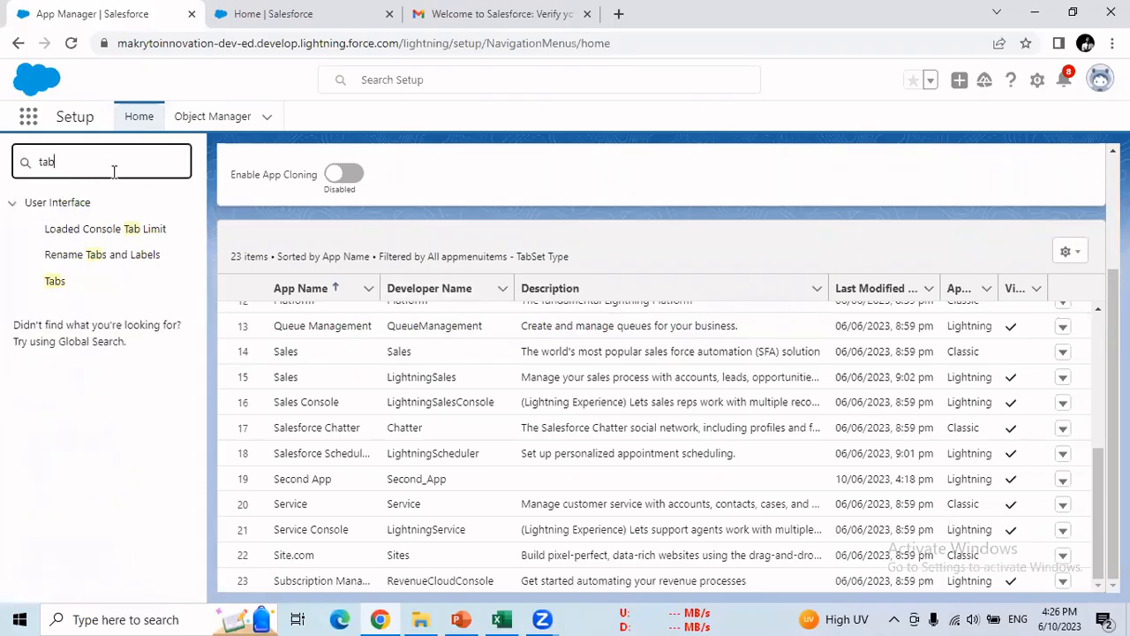
click(53, 283)
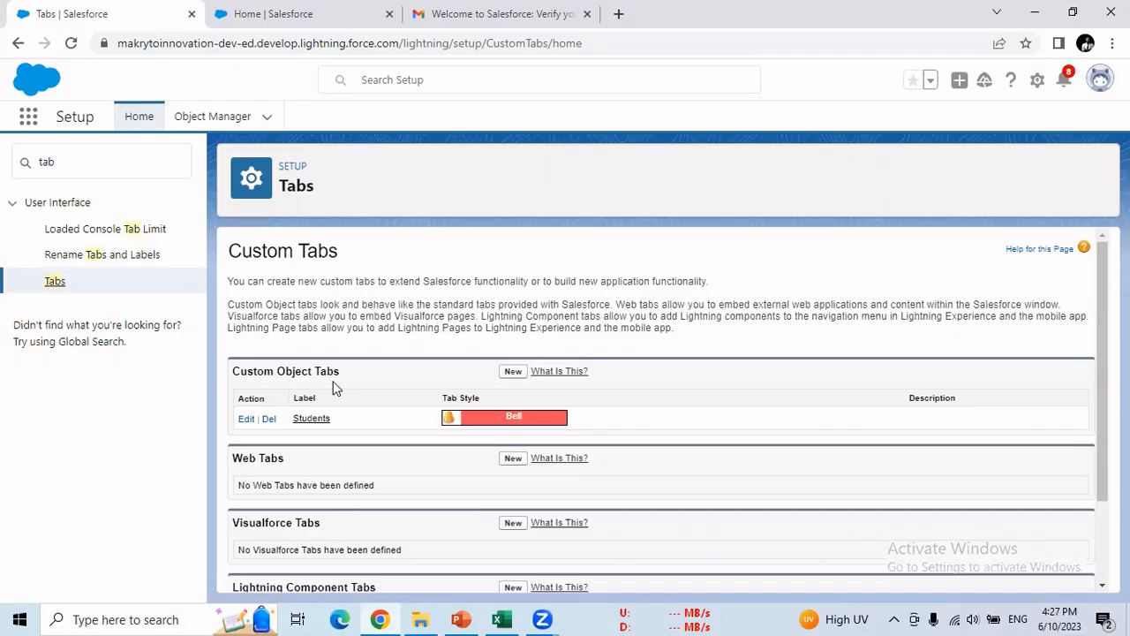
- Start a new tab from the Custom Object Tabs section of the Tabs page
scroll(335, 389, down, 2)
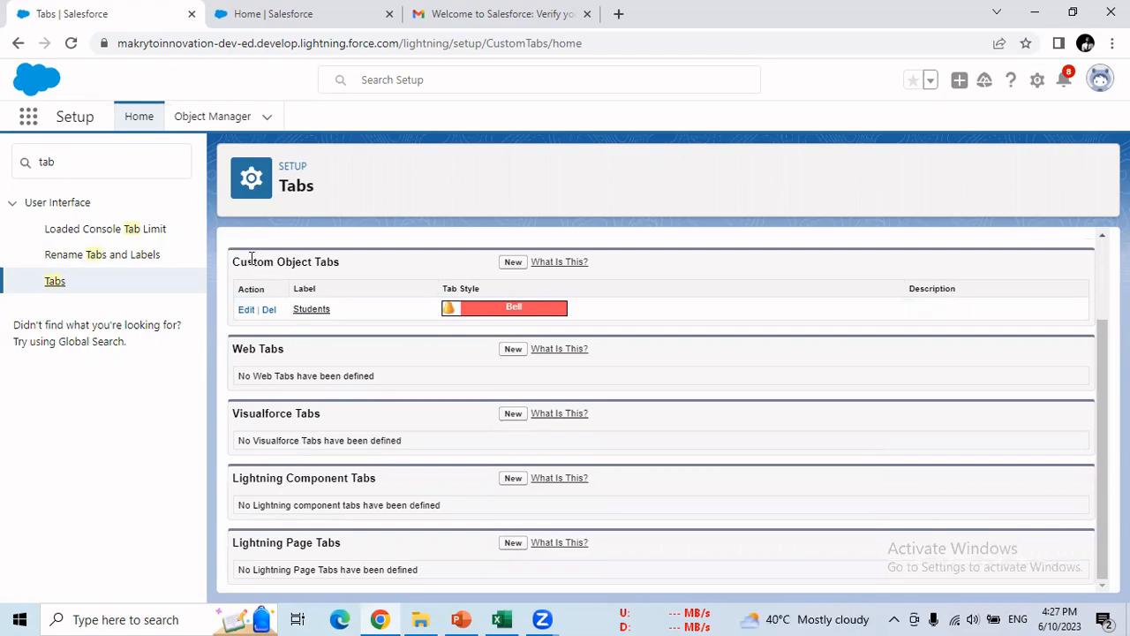
click(514, 263)
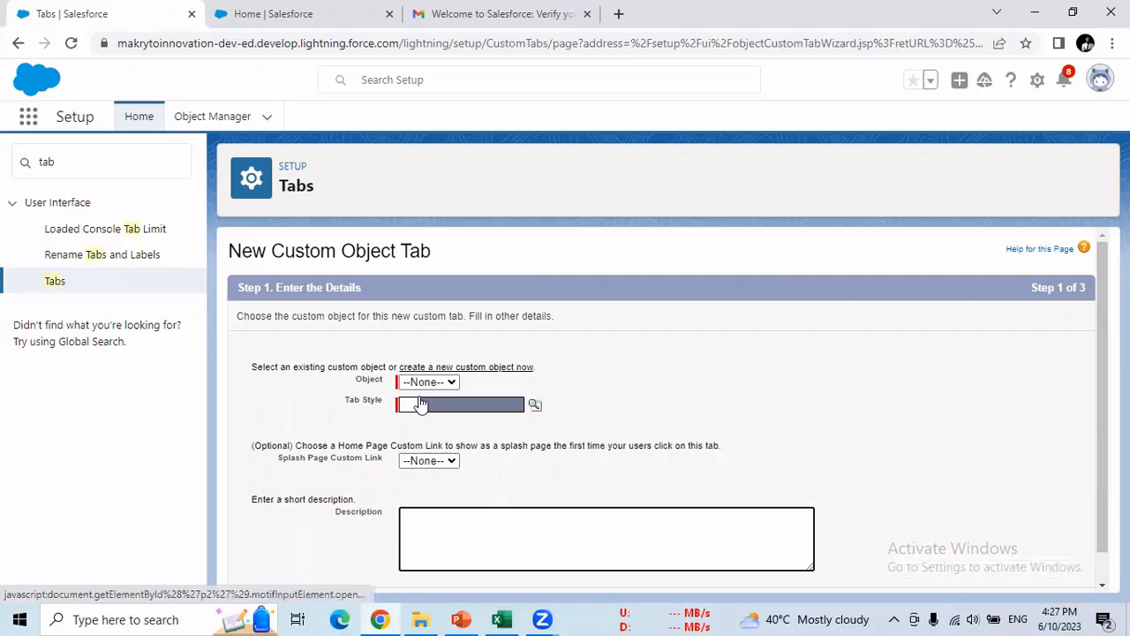
click(423, 383)
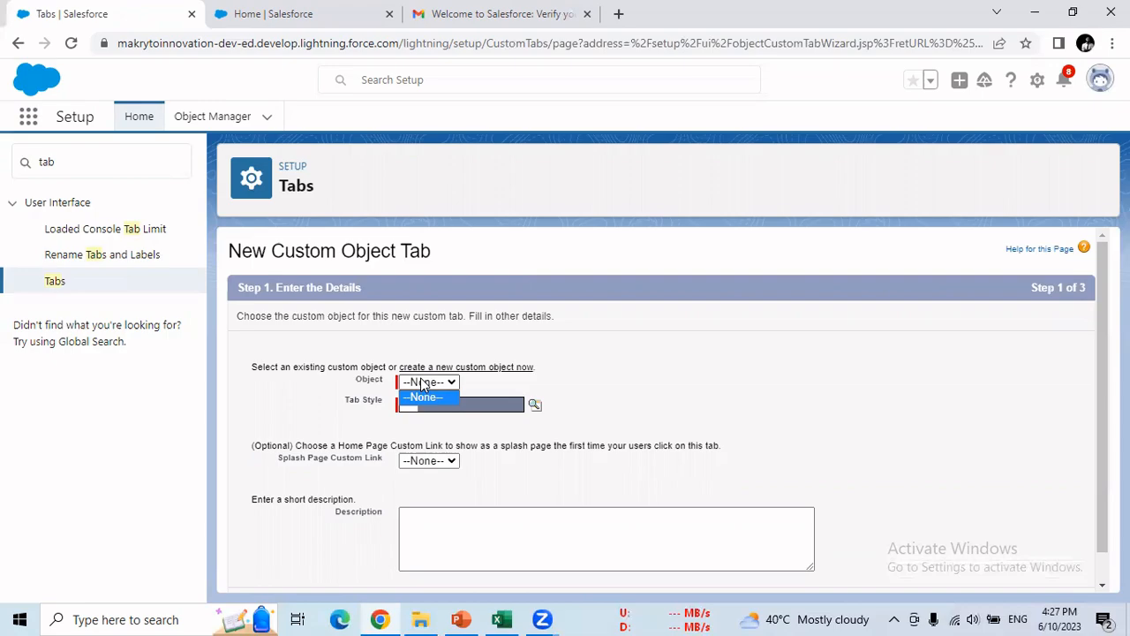
click(433, 92)
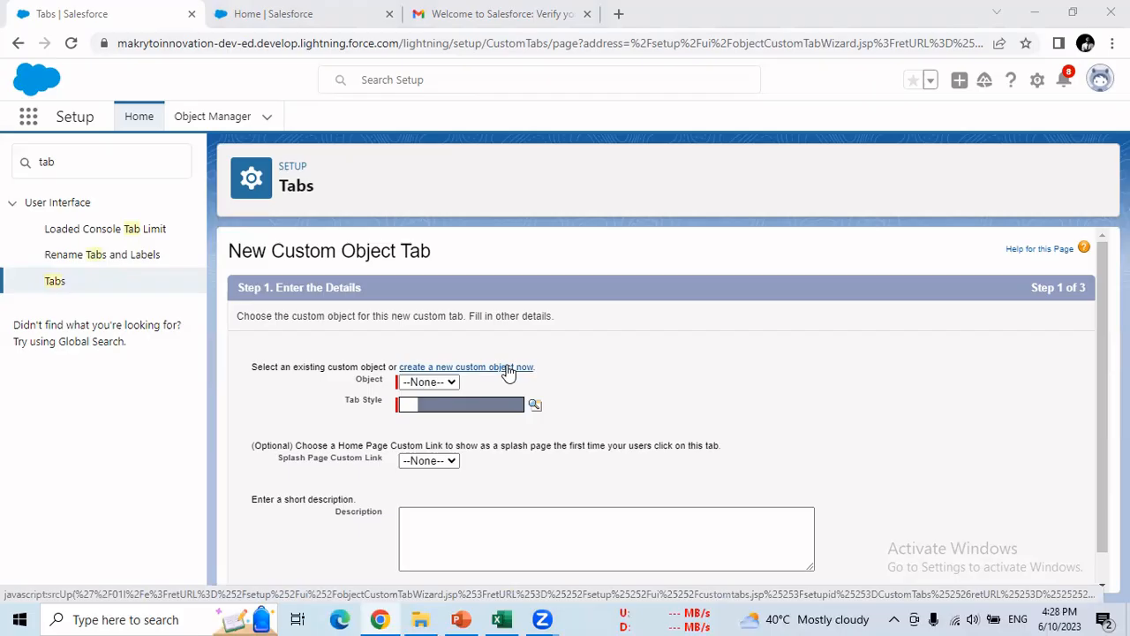
click(47, 164)
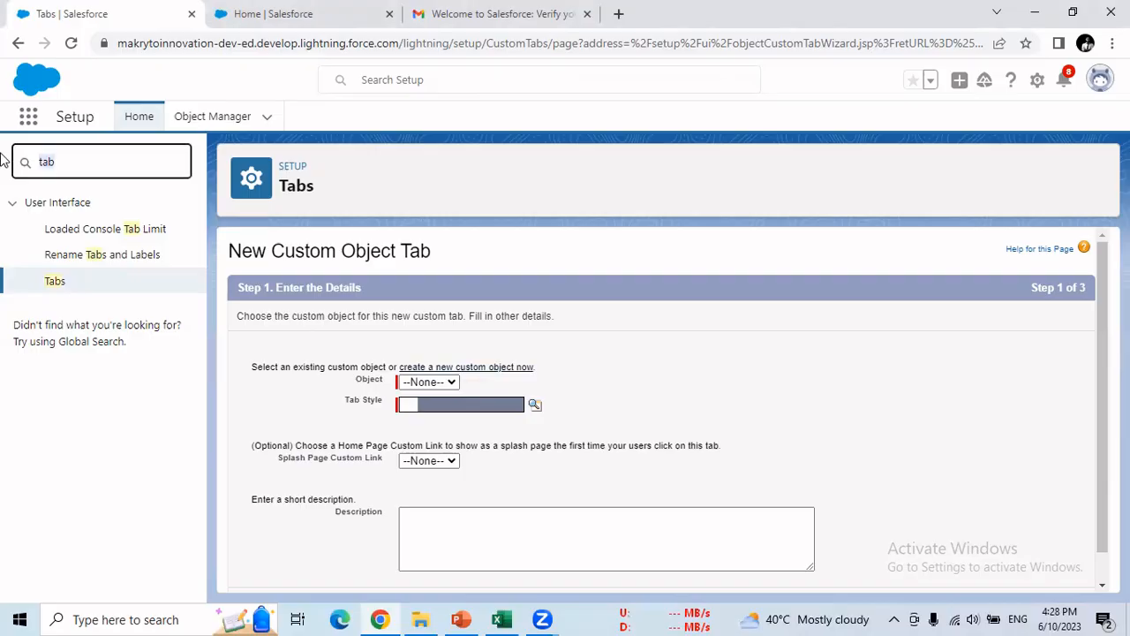
- Filter Quick Find with 'object' and go to the Object Manager
text(object)
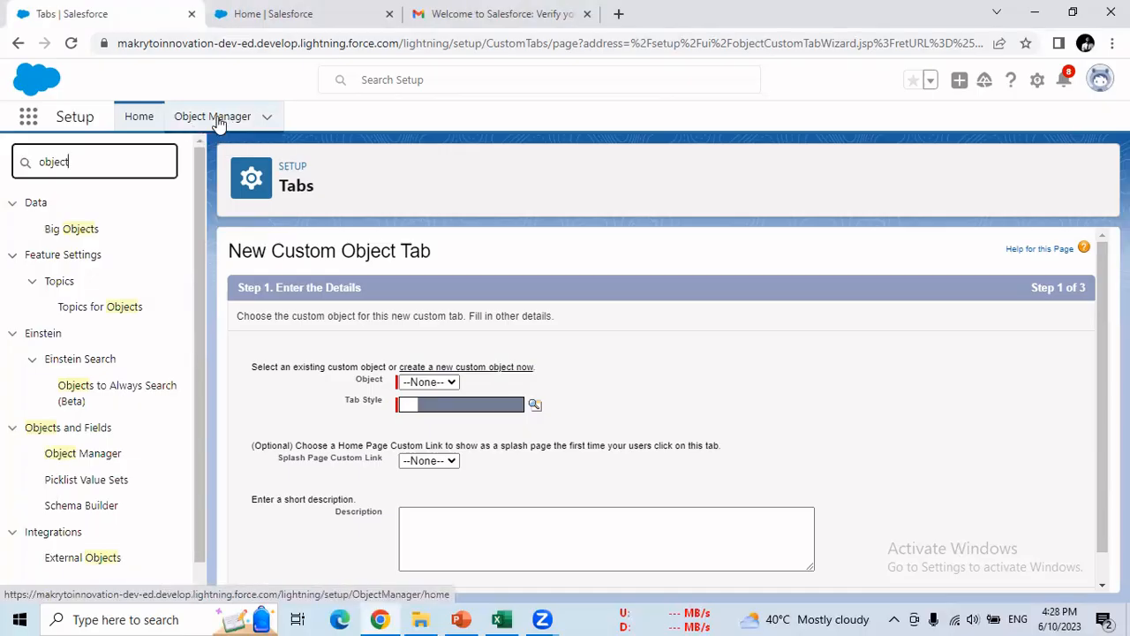
click(214, 117)
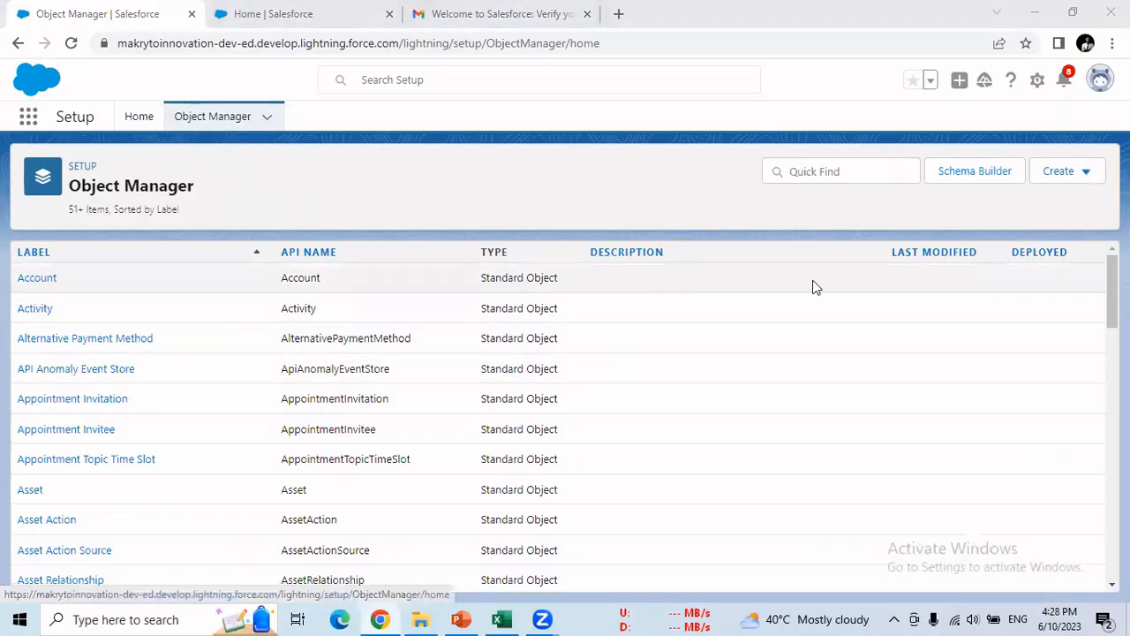
- Choose Create > Custom Object in Object Manager to start a new object
click(1075, 184)
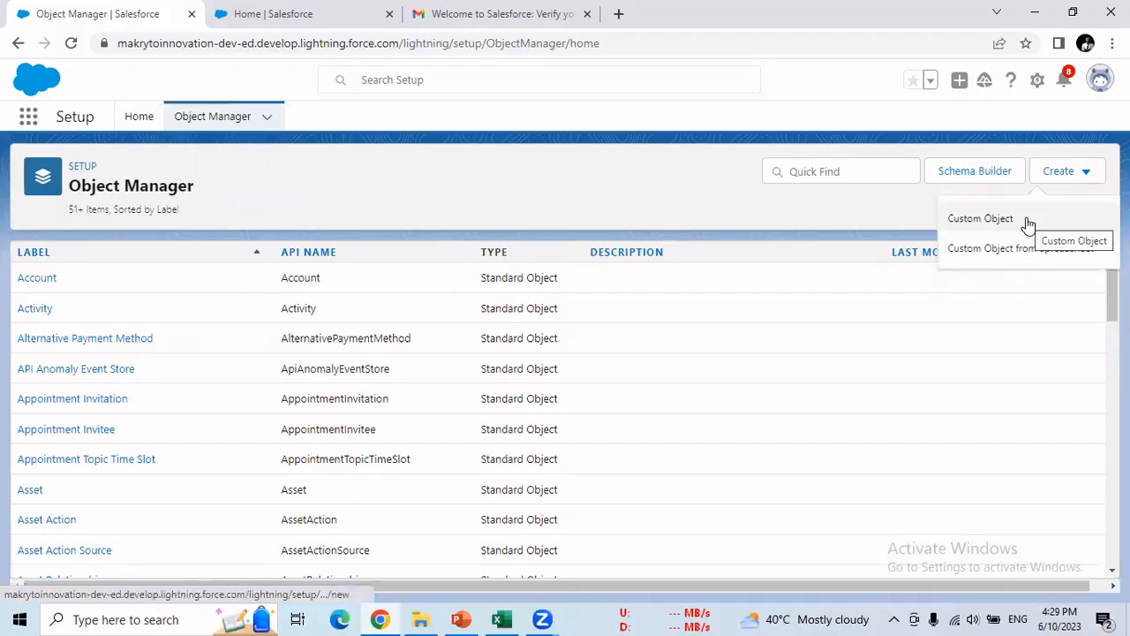
click(969, 222)
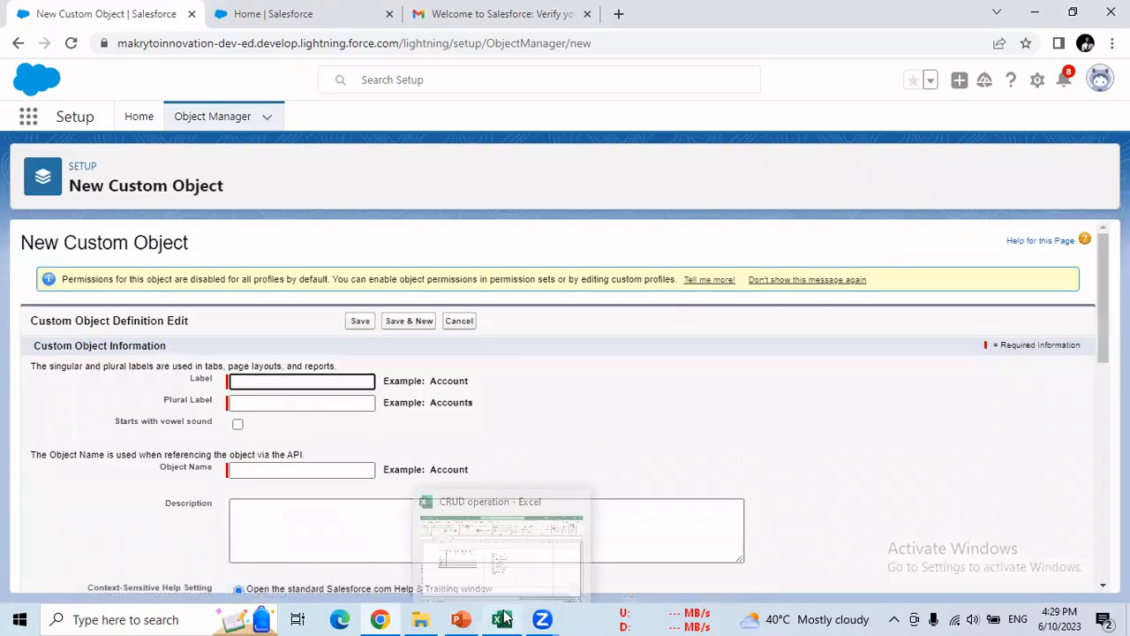
- Check the Employee Registration heading in the CRUD operation workbook
click(504, 543)
drag(535, 264, 621, 265)
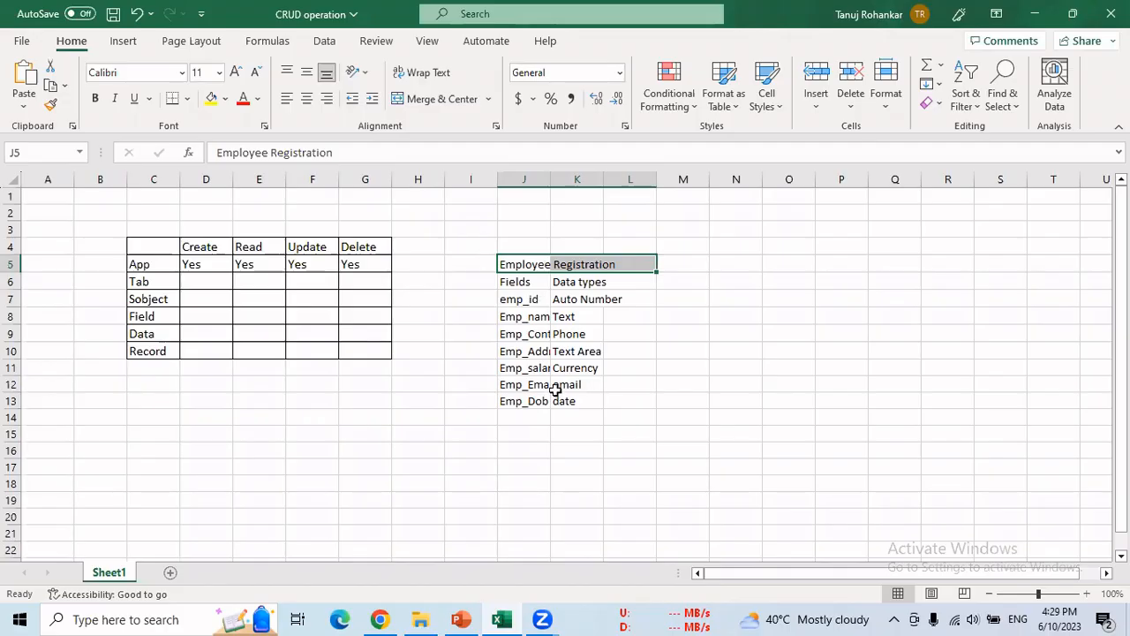
click(382, 619)
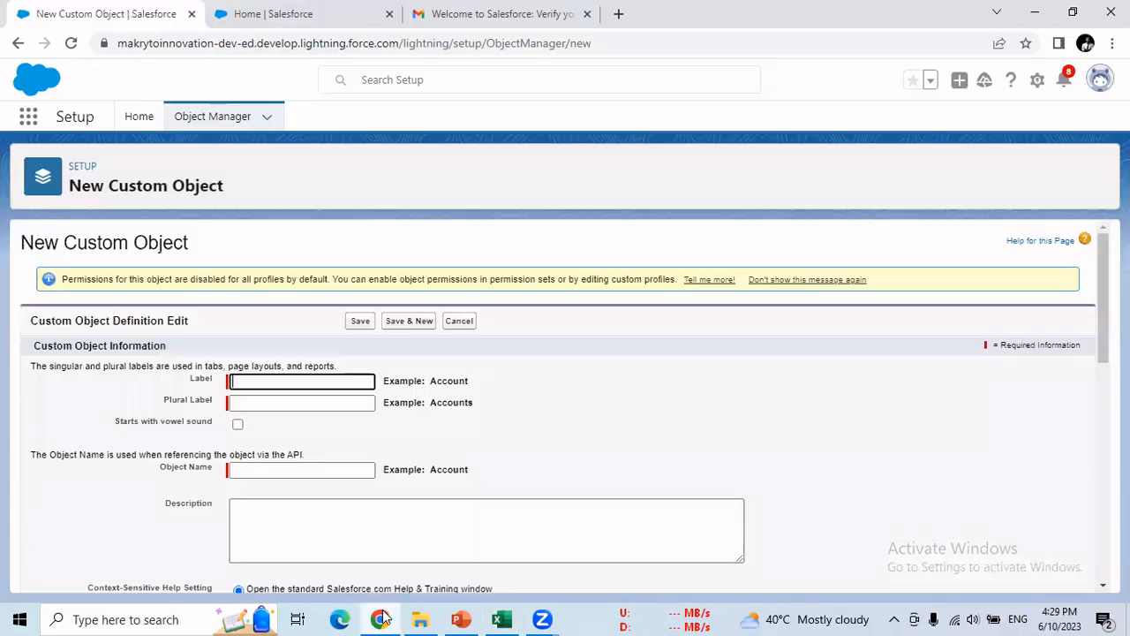
- Enter Label 'Employee' and Plural Label 'Employees', letting Object Name auto-fill as Employee
click(363, 377)
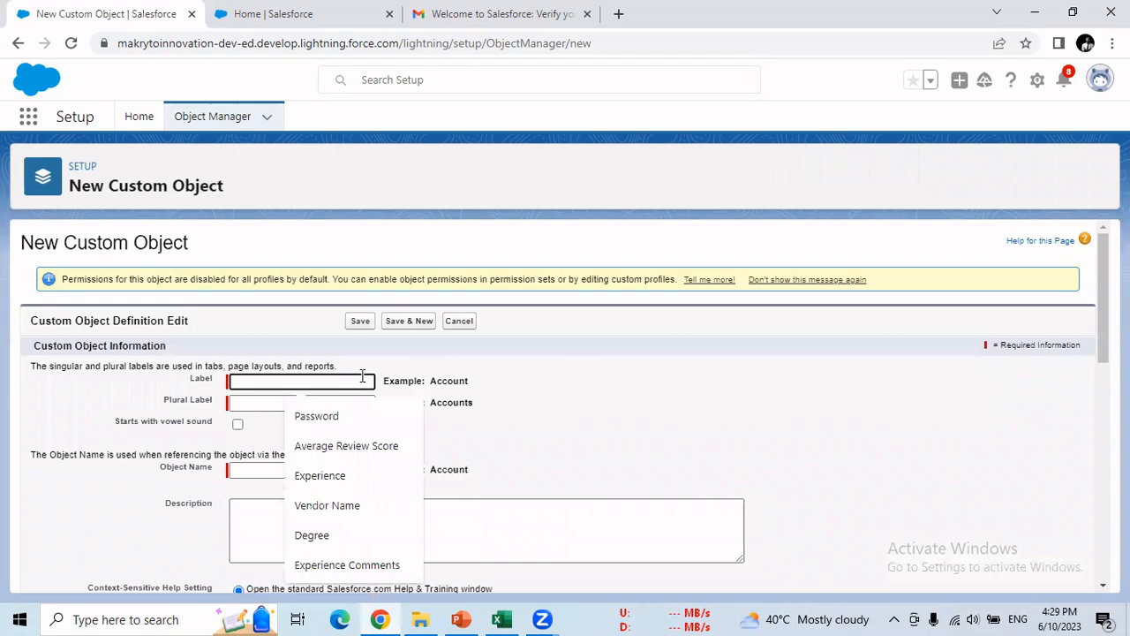
text(Employ)
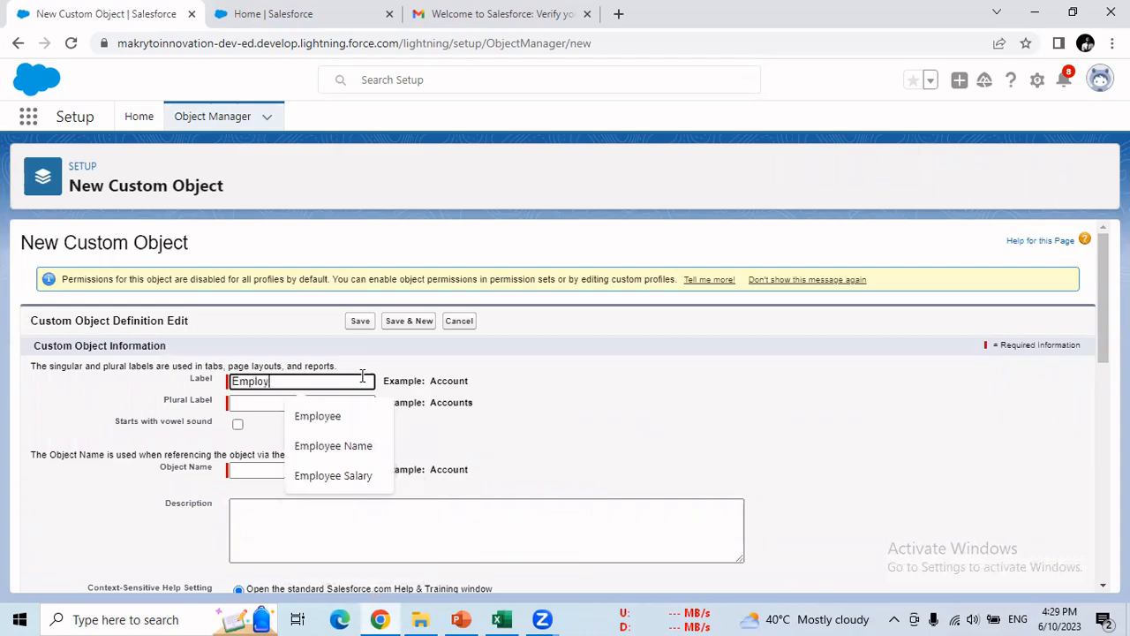
text(ee)
click(496, 392)
click(367, 403)
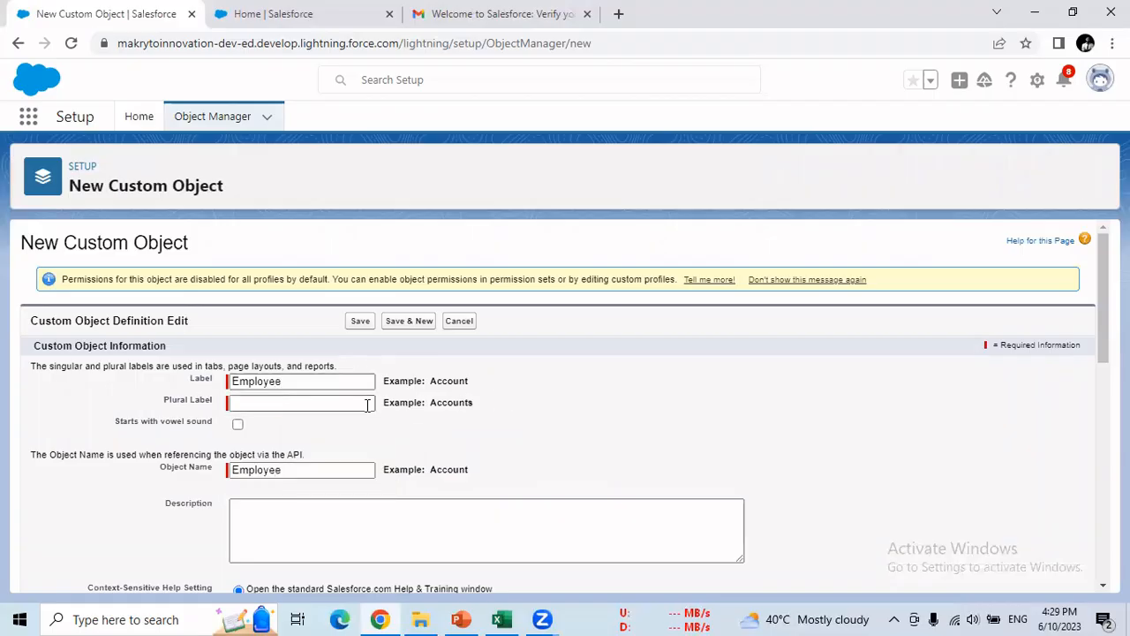
text(Empl)
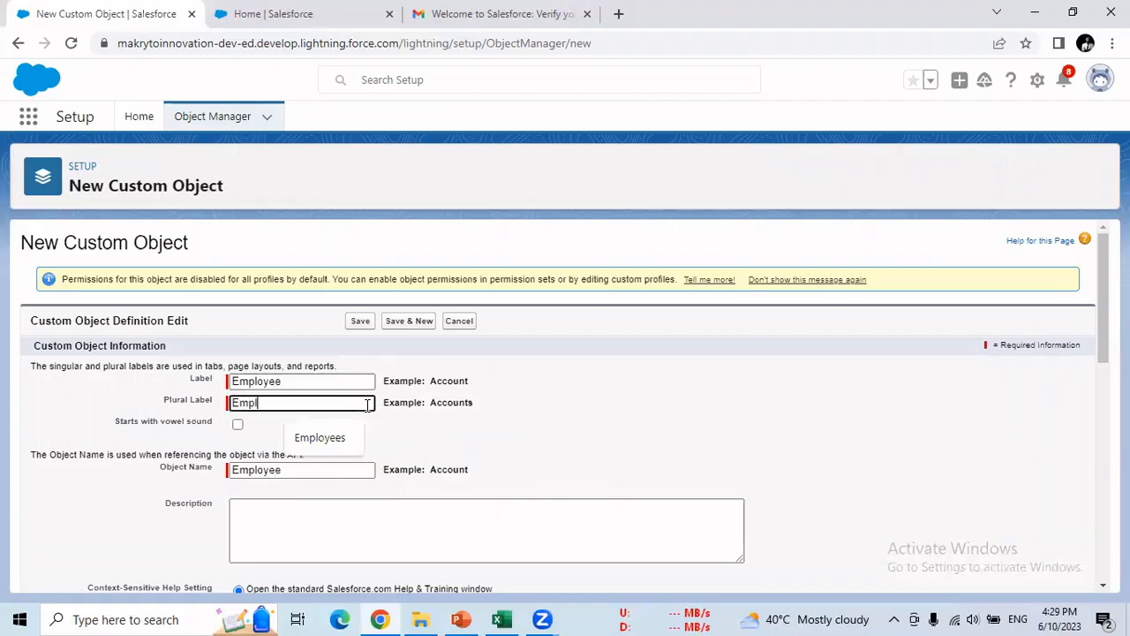
text(oyees)
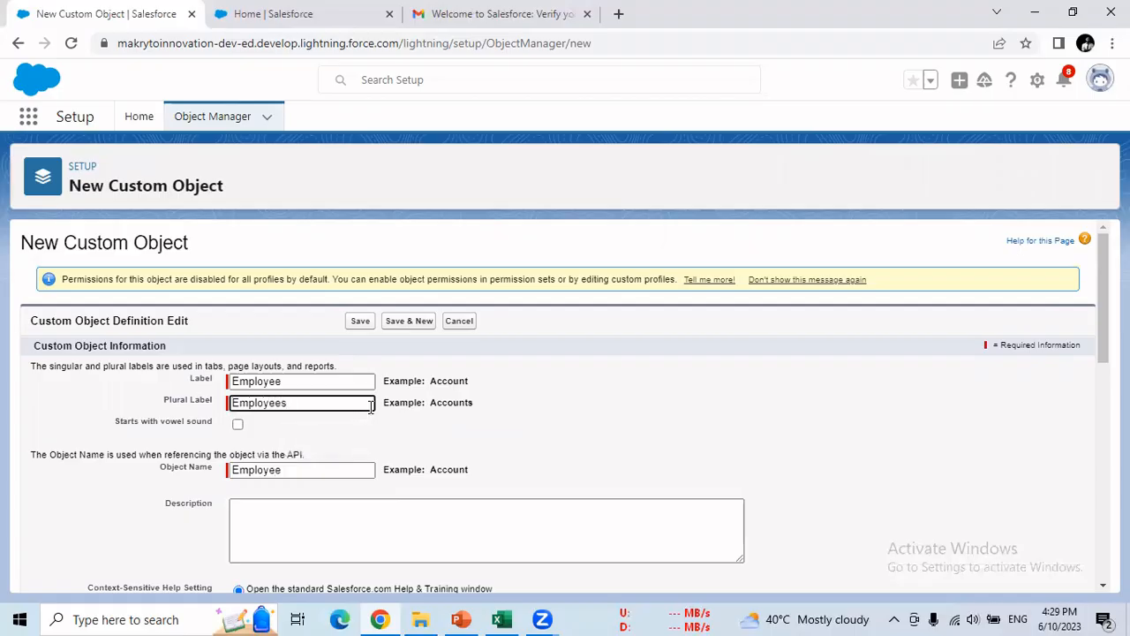
click(369, 439)
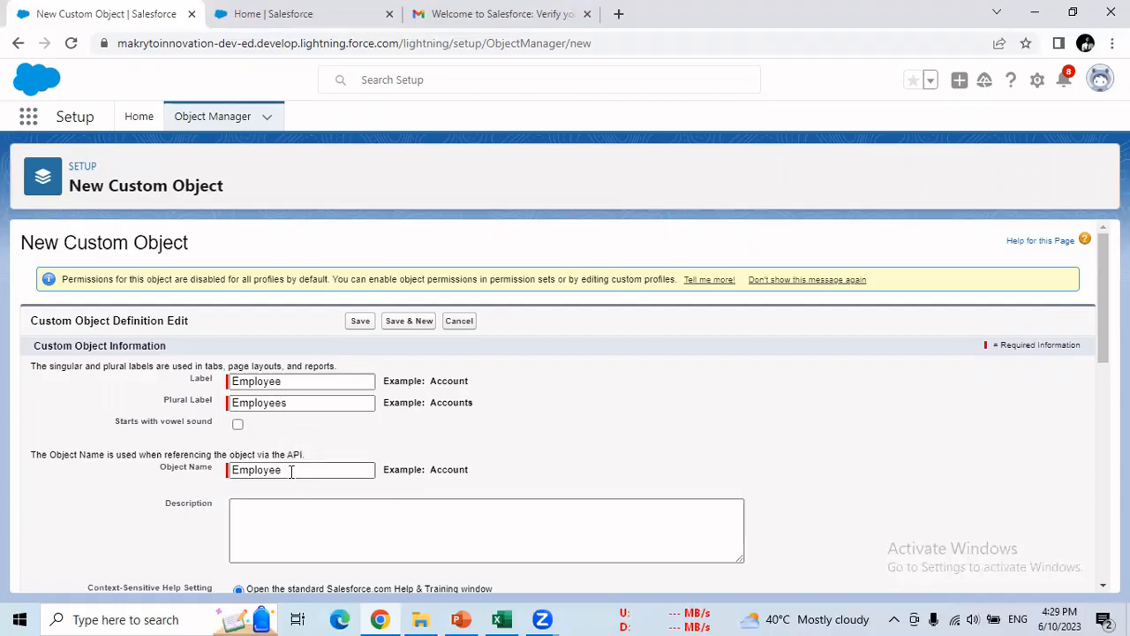
scroll(291, 469, down, 1)
scroll(285, 397, down, 2)
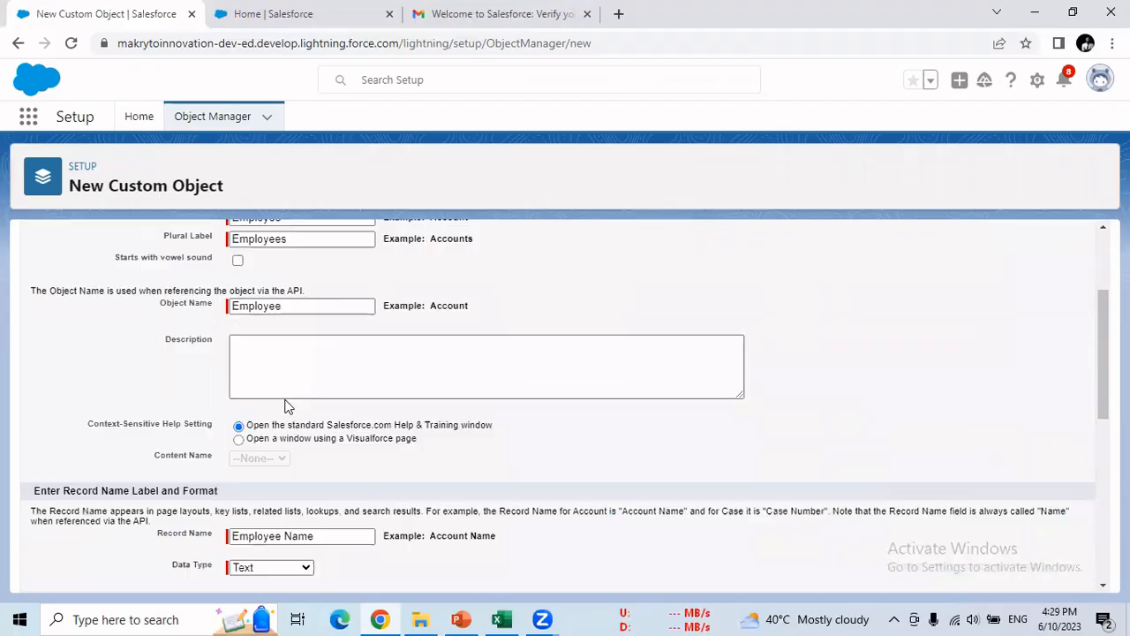
- Point out the Record Name 'Employee Name' text, then bring the CRUD workbook forward
scroll(216, 389, down, 2)
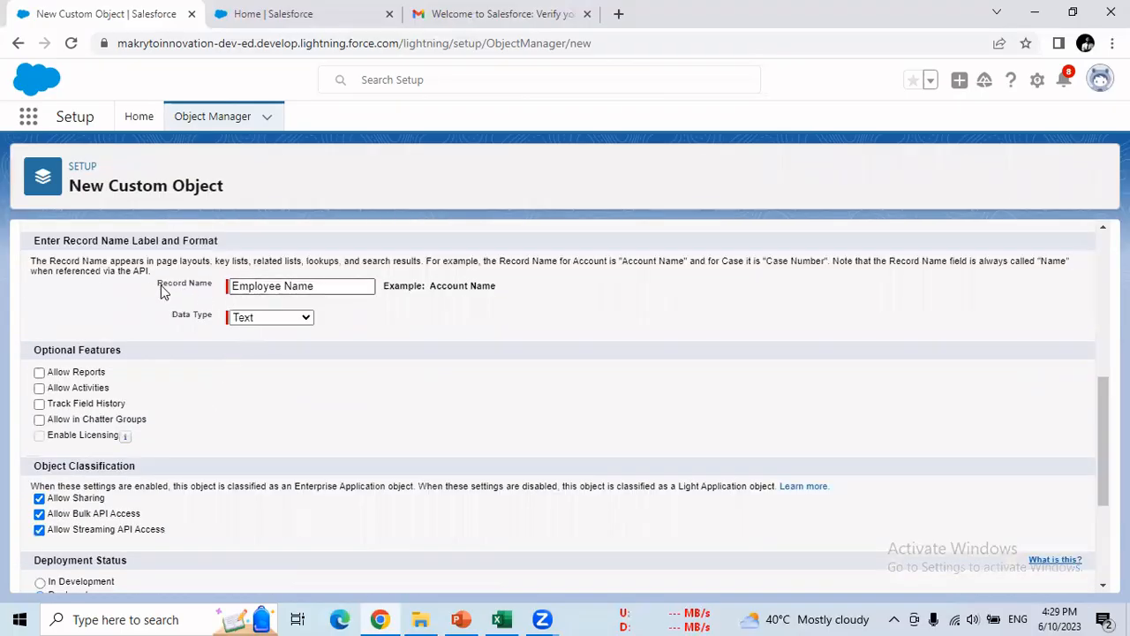
drag(158, 288, 213, 292)
drag(332, 286, 250, 317)
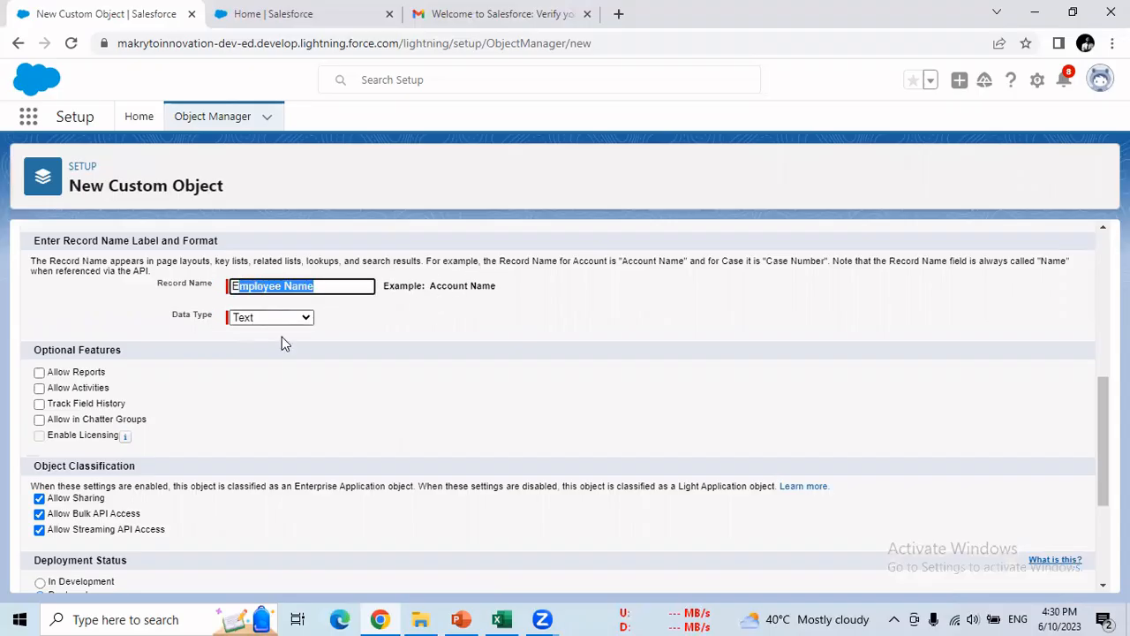
click(500, 619)
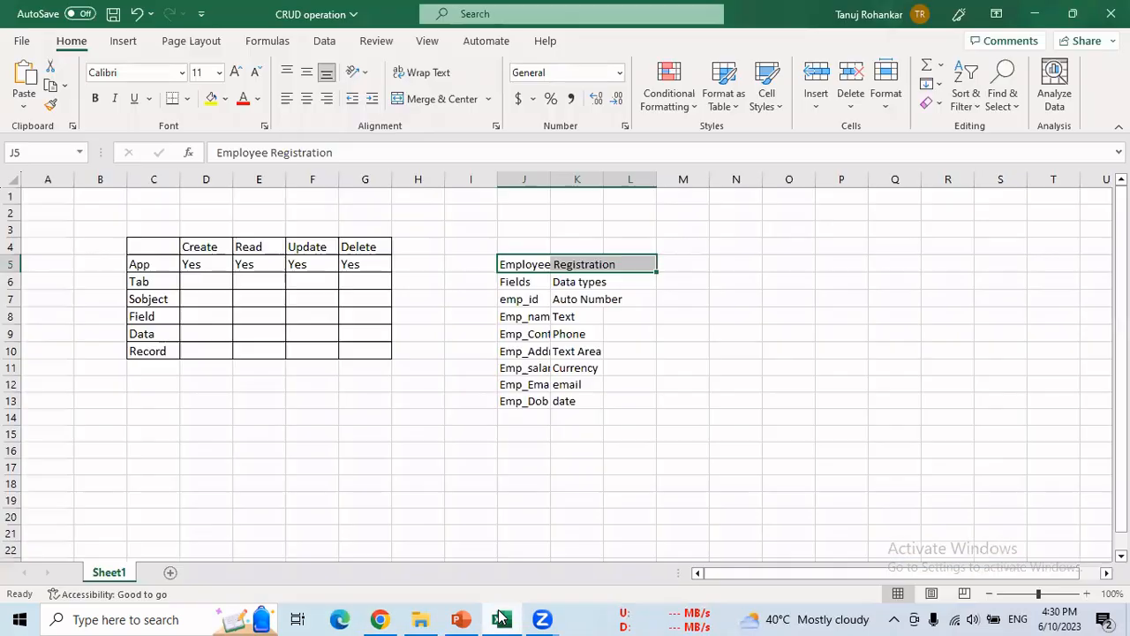
- Check the emp_id row in Excel and rename the Record Name to 'Employee Id'
click(505, 300)
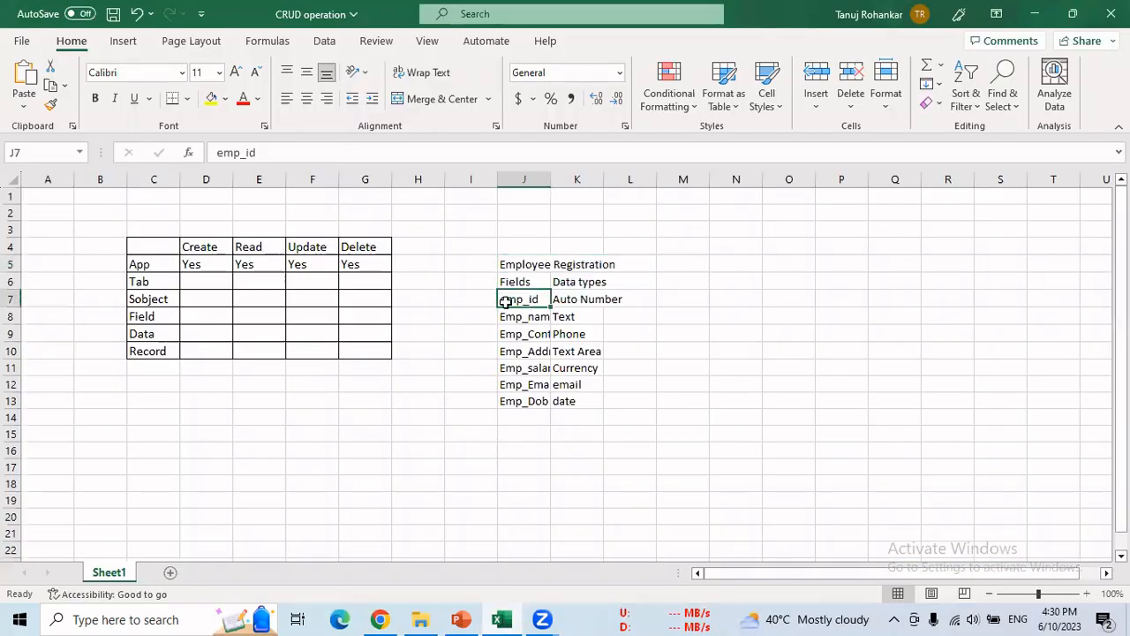
drag(468, 301, 580, 303)
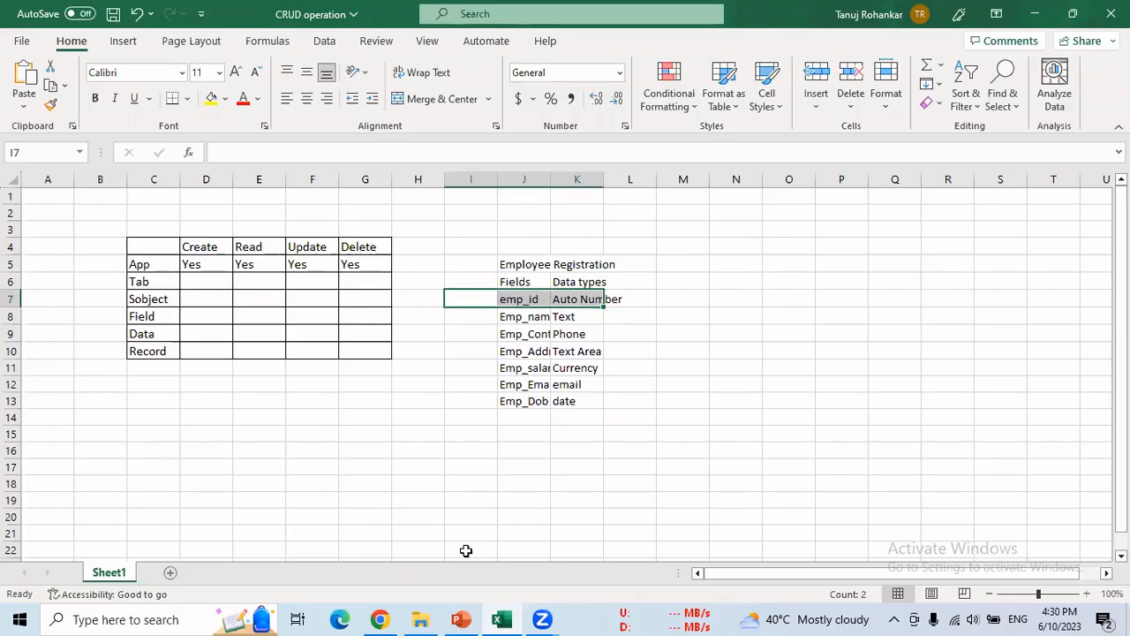
click(379, 618)
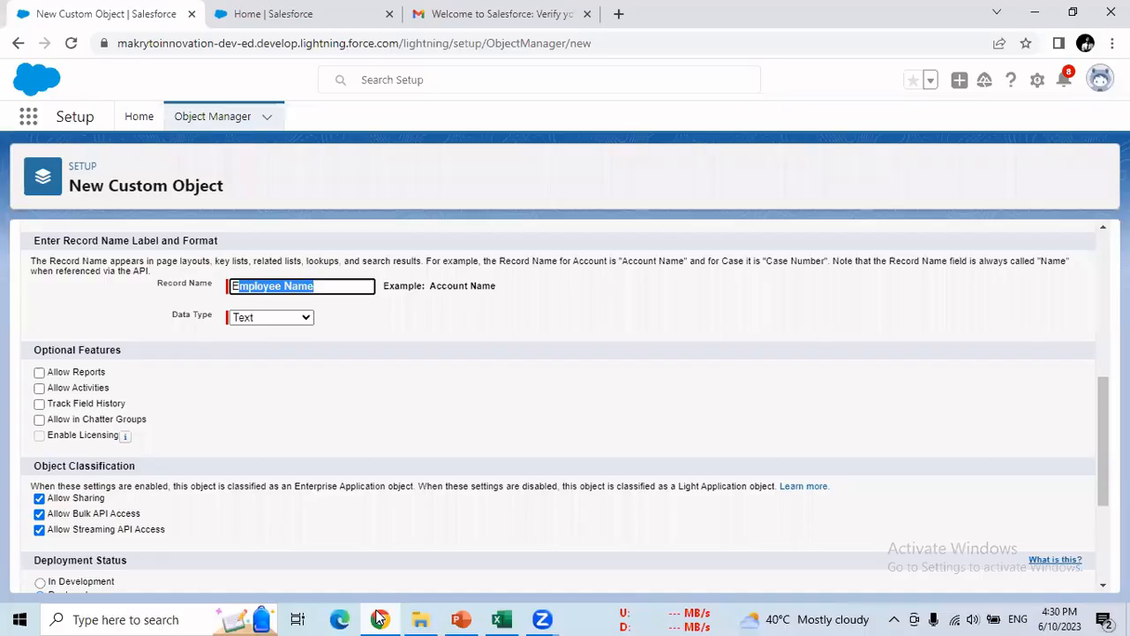
double_click(306, 285)
text(Id)
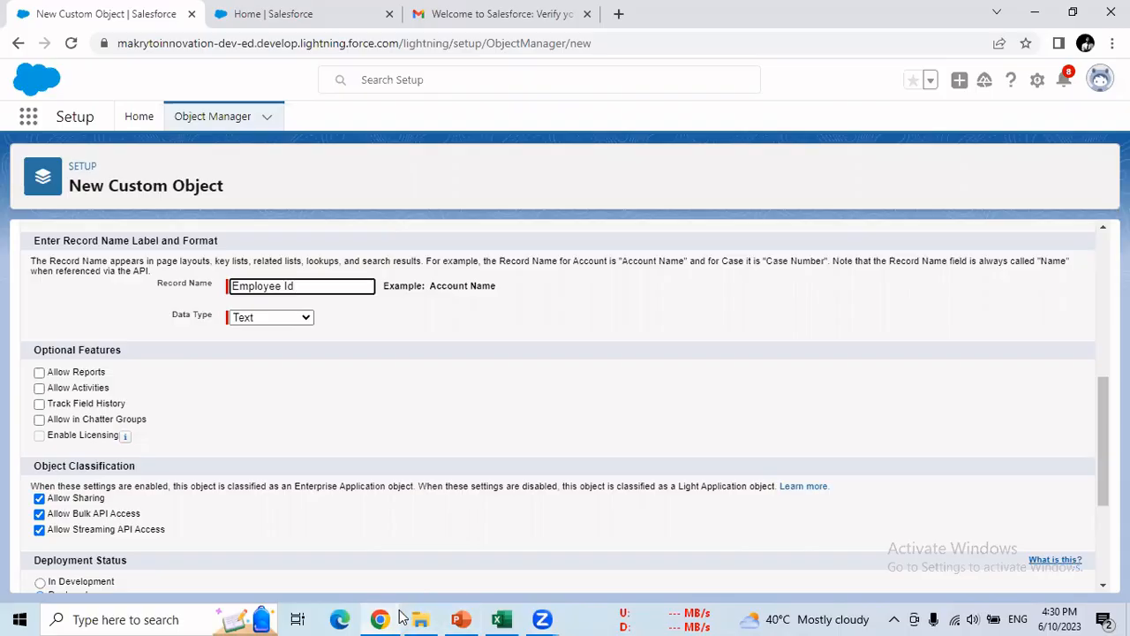
- Make the record name an Auto Number with display format E-{000}, starting at 001
key(alt+Tab)
click(581, 299)
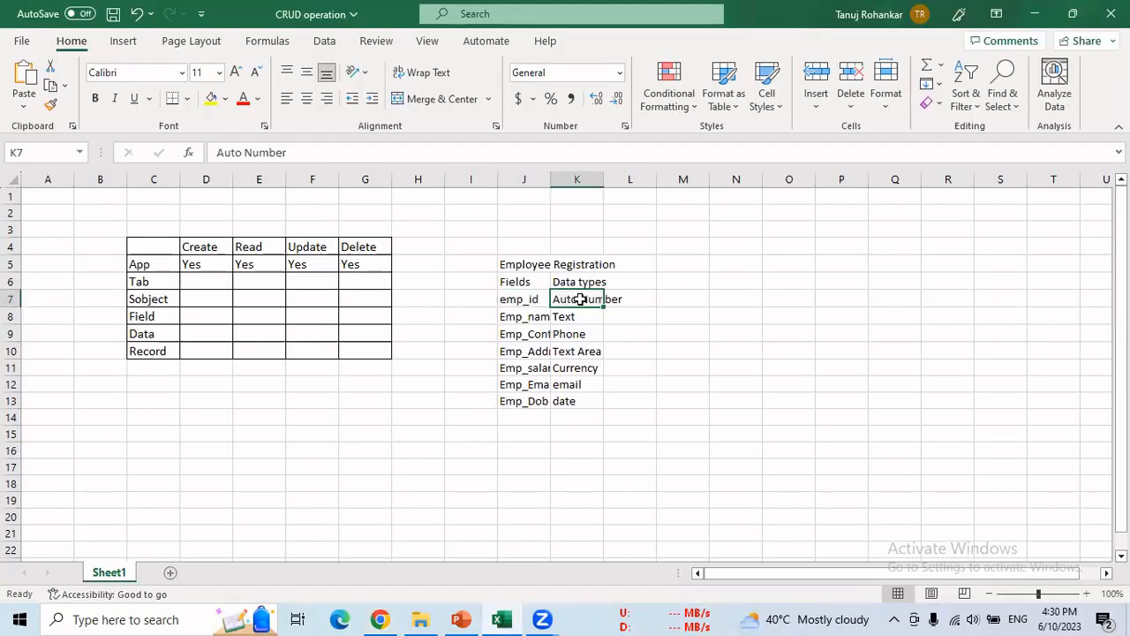
key(alt+Tab)
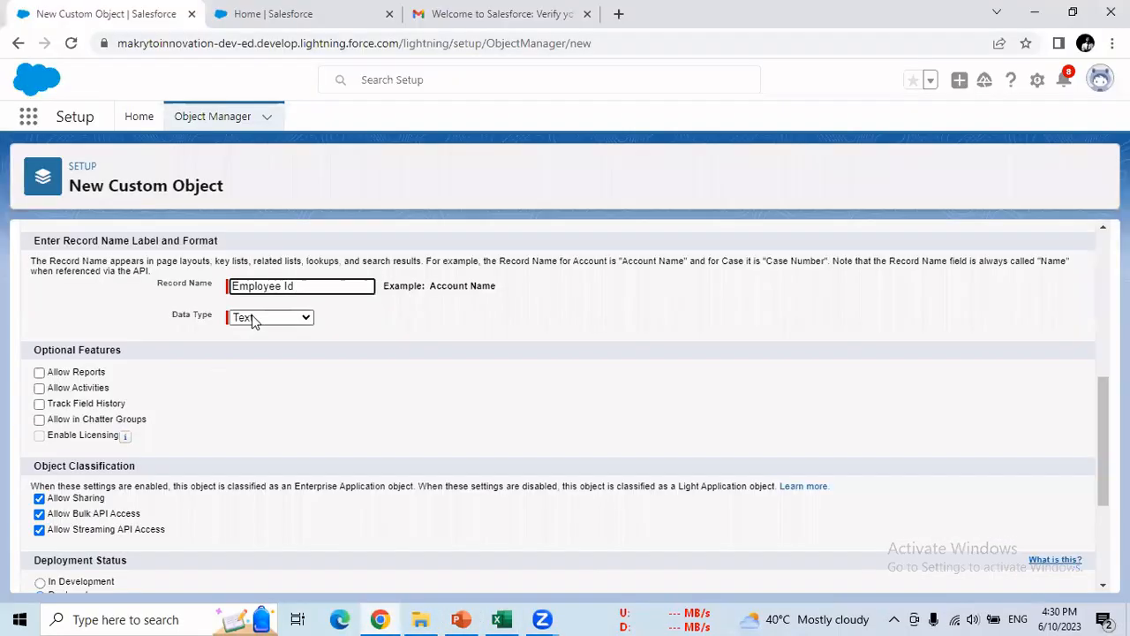
click(251, 316)
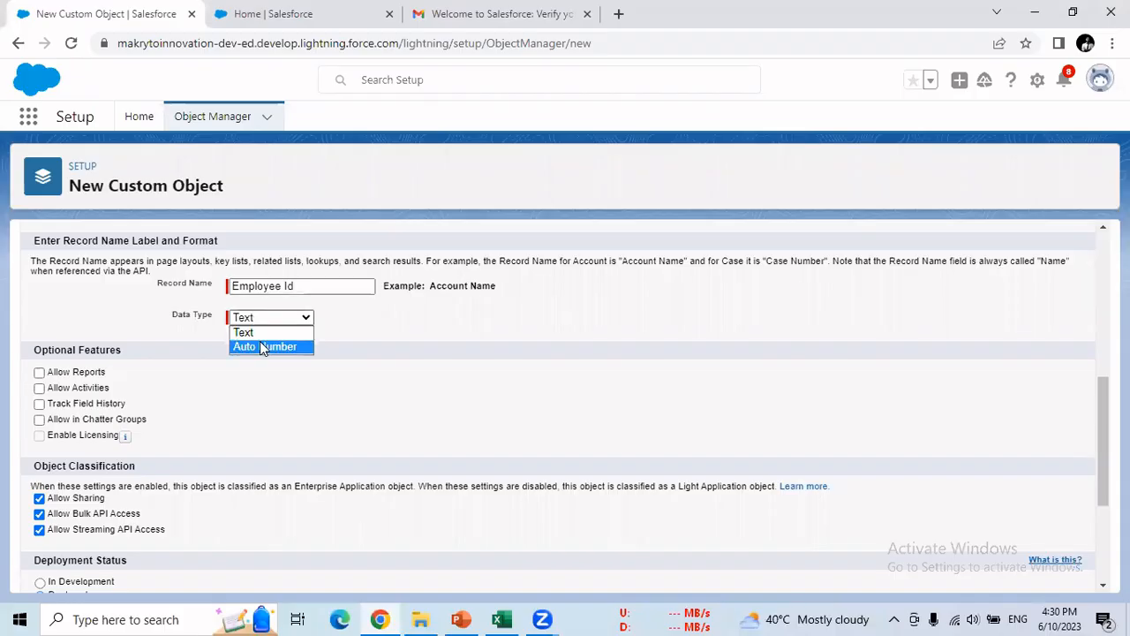
click(262, 346)
click(258, 343)
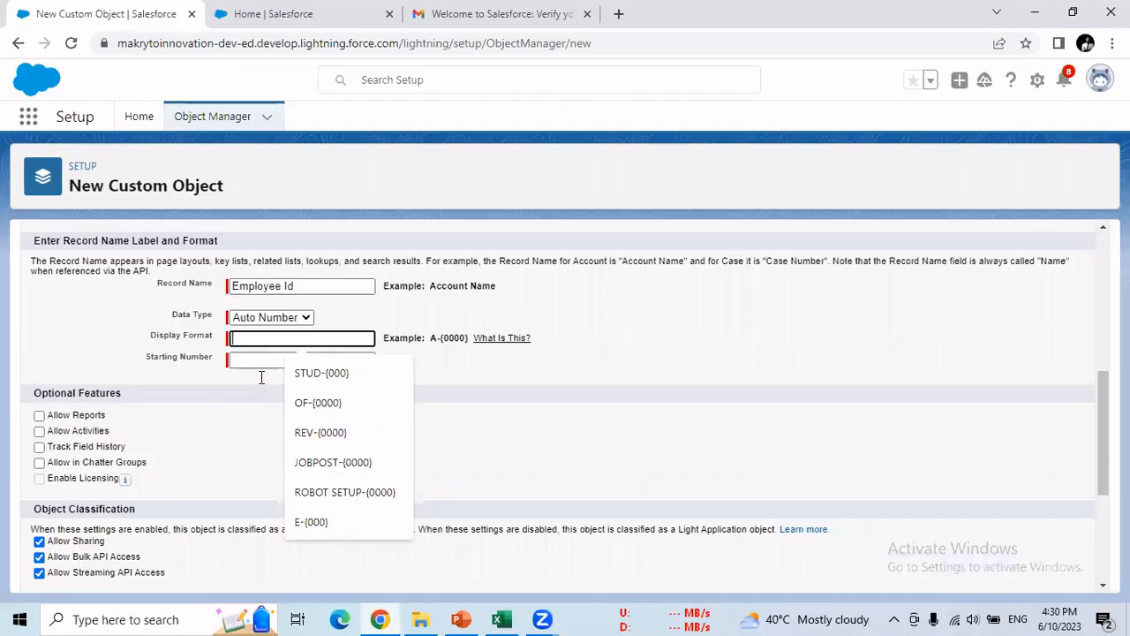
click(306, 521)
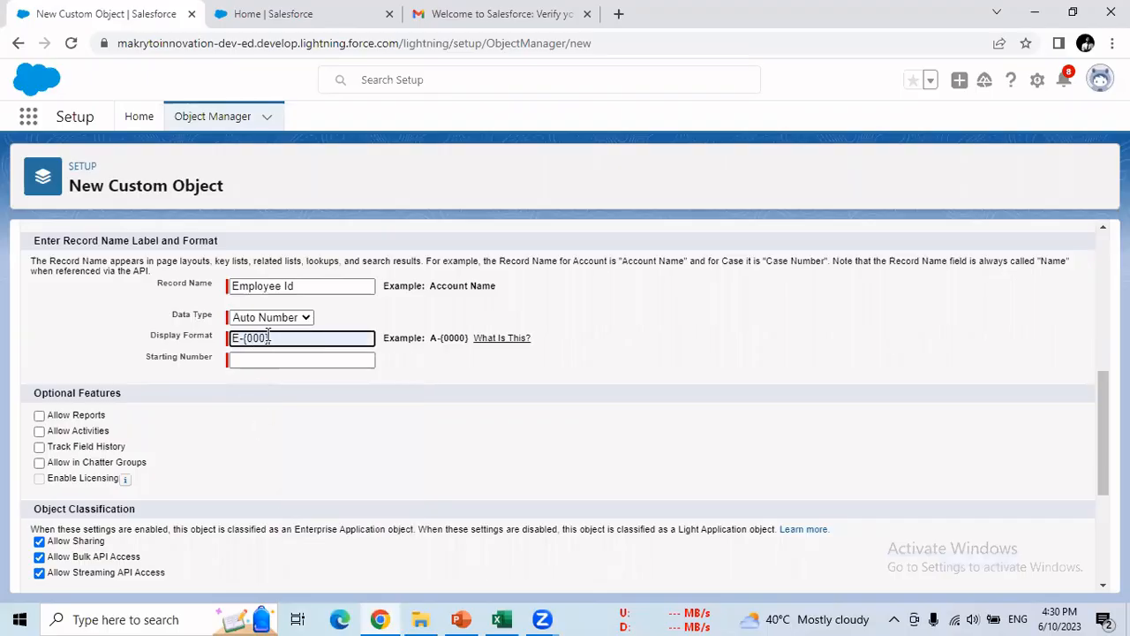
click(283, 360)
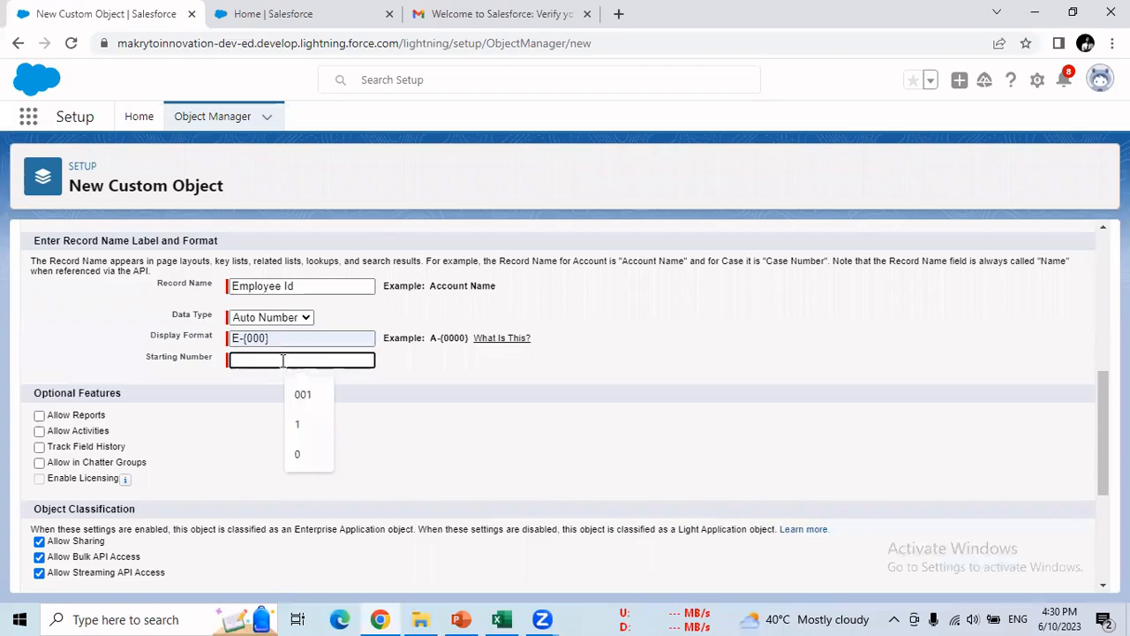
click(305, 396)
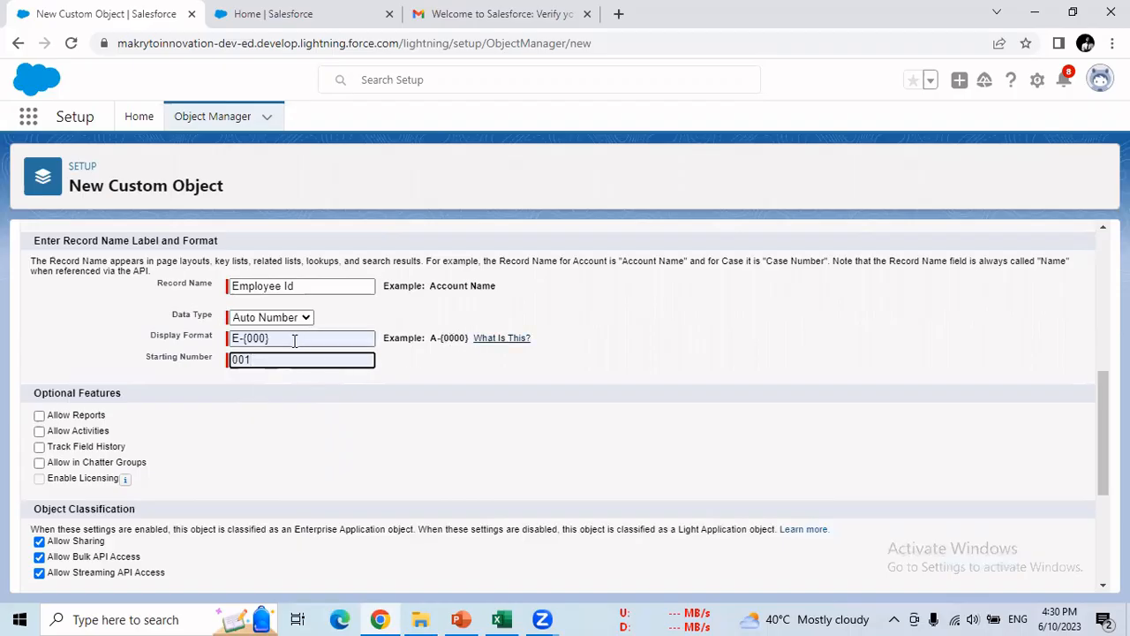
click(231, 339)
drag(231, 341, 218, 347)
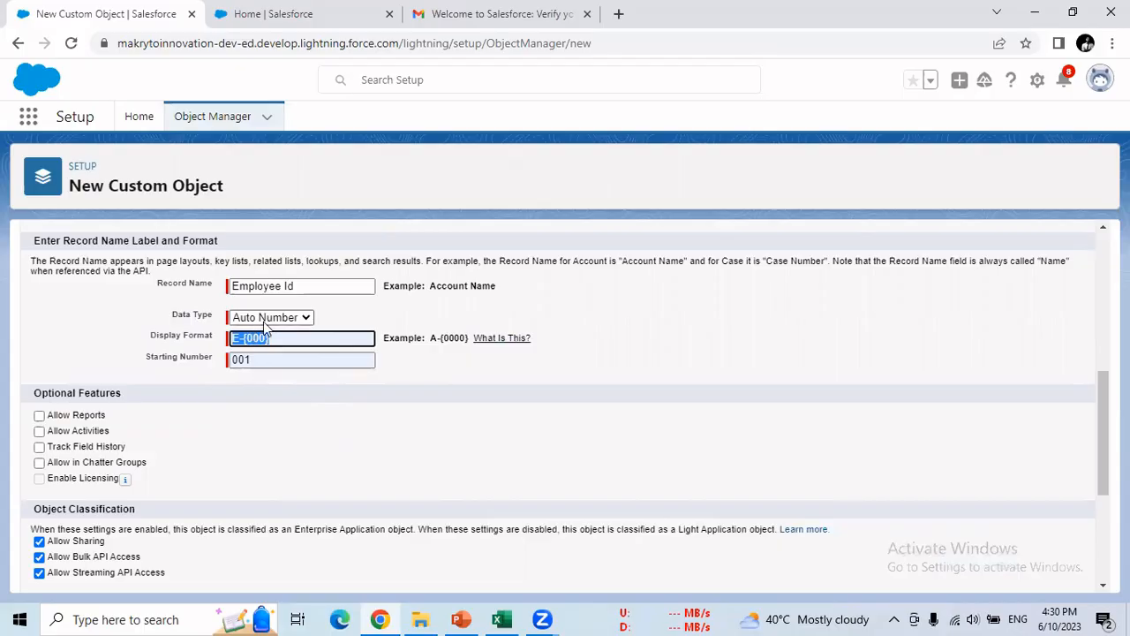
- Enable Allow Reports, Allow Activities, Track Field History, Allow in Chatter Groups and Allow Search
click(39, 415)
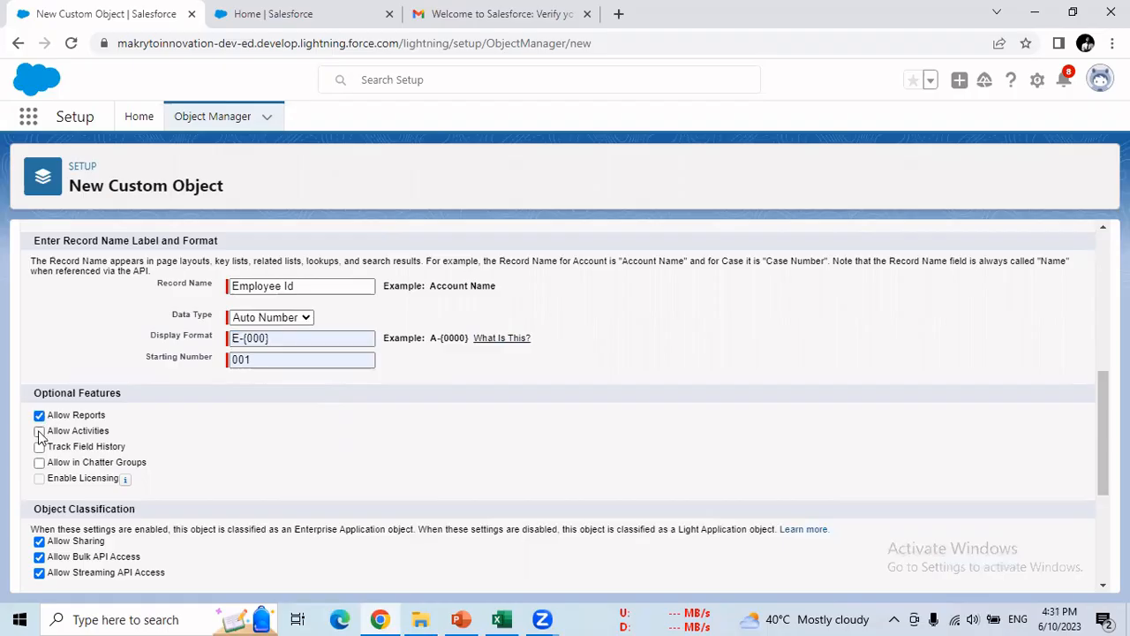
click(38, 431)
click(39, 447)
click(40, 465)
scroll(165, 424, down, 3)
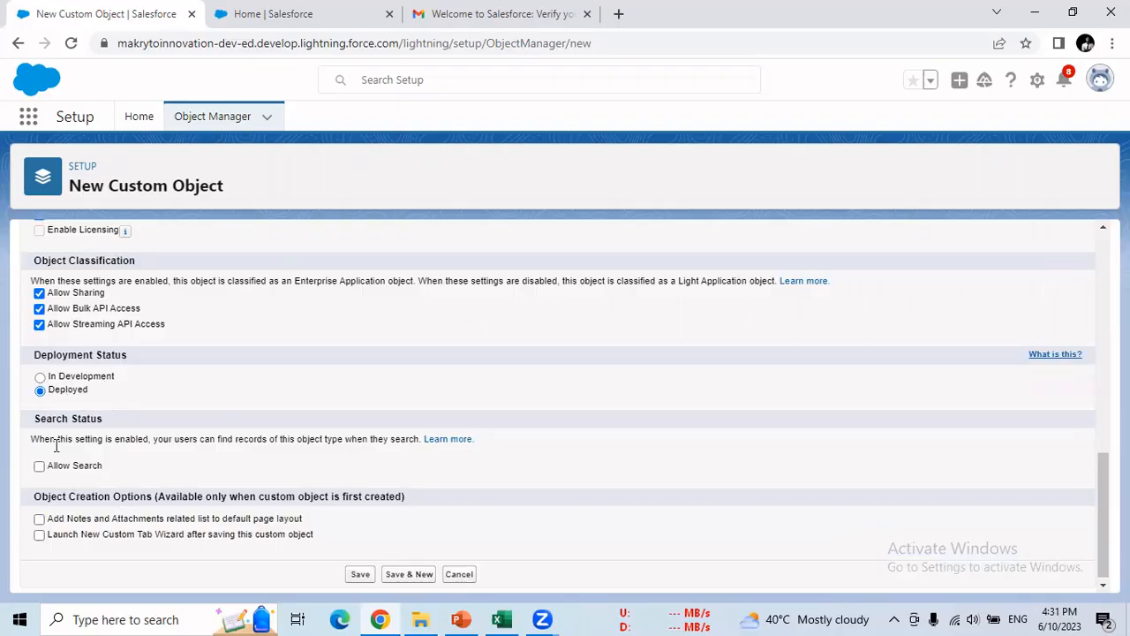
click(40, 468)
scroll(333, 446, up, 3)
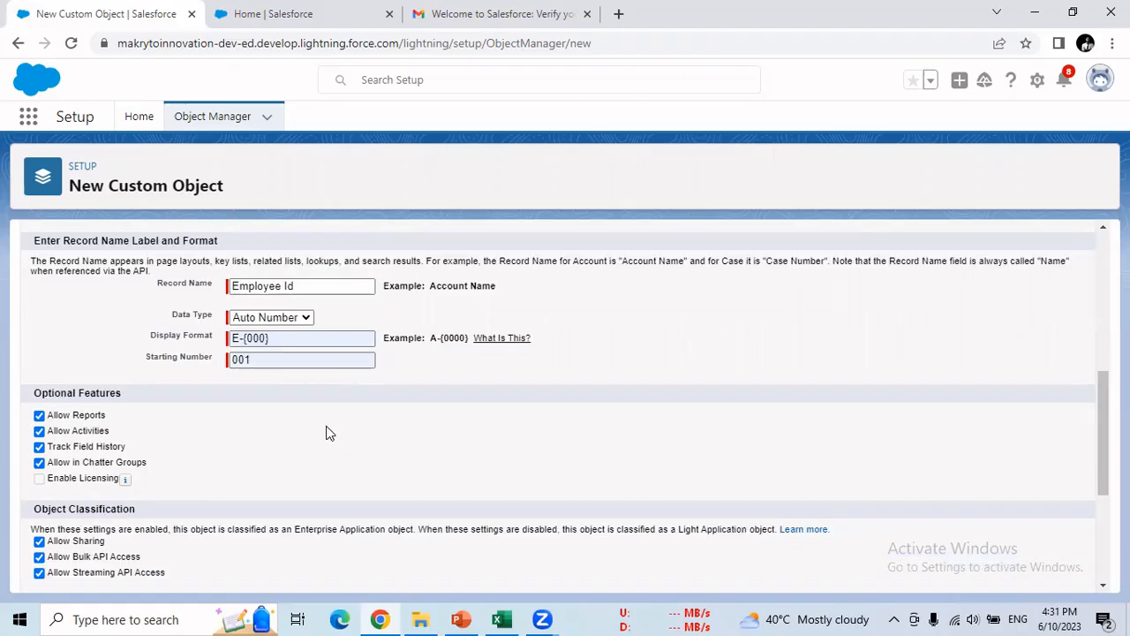
scroll(327, 432, down, 1)
scroll(326, 432, up, 5)
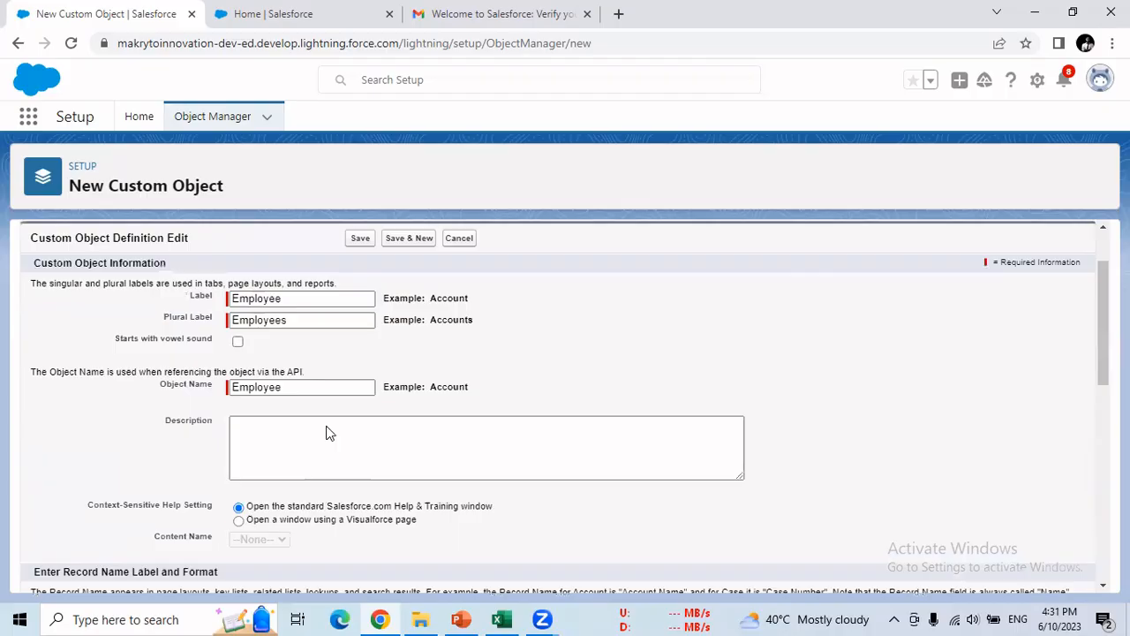
scroll(325, 432, down, 1)
scroll(326, 432, down, 3)
scroll(326, 432, up, 5)
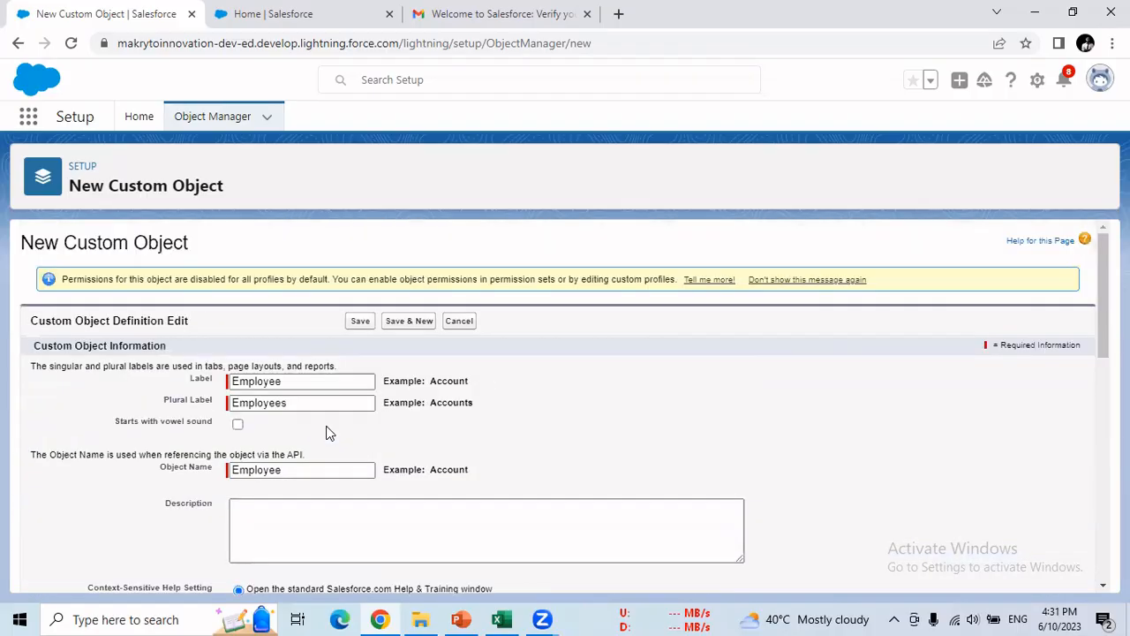
click(362, 323)
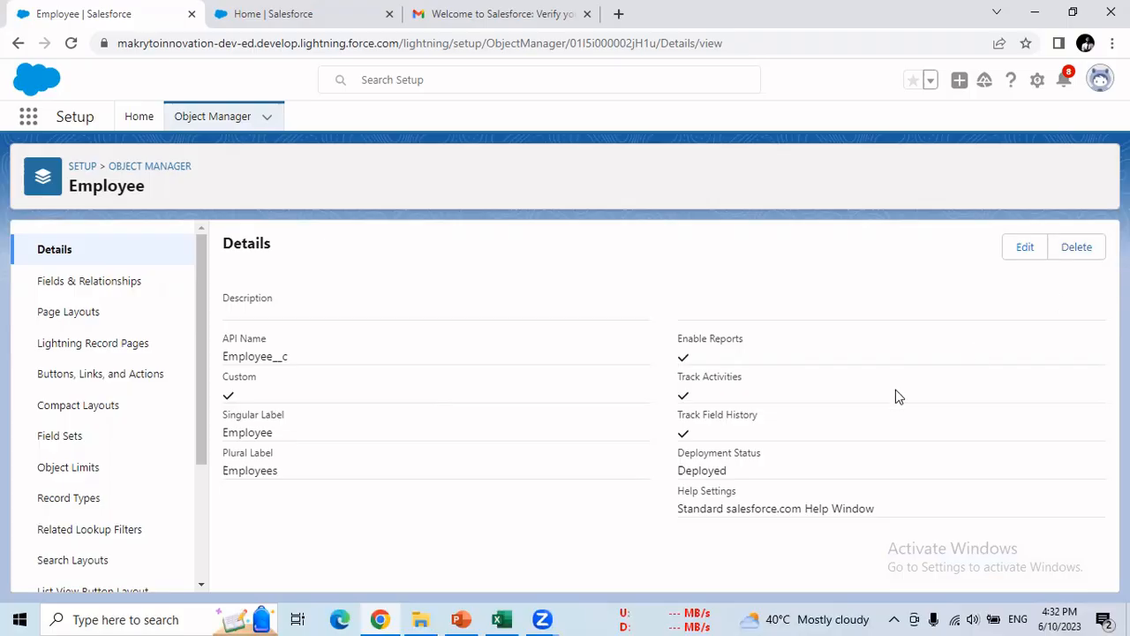
- Mark the Sobject row Yes in D7 to G7 for Create, Read, Update and Delete
click(501, 619)
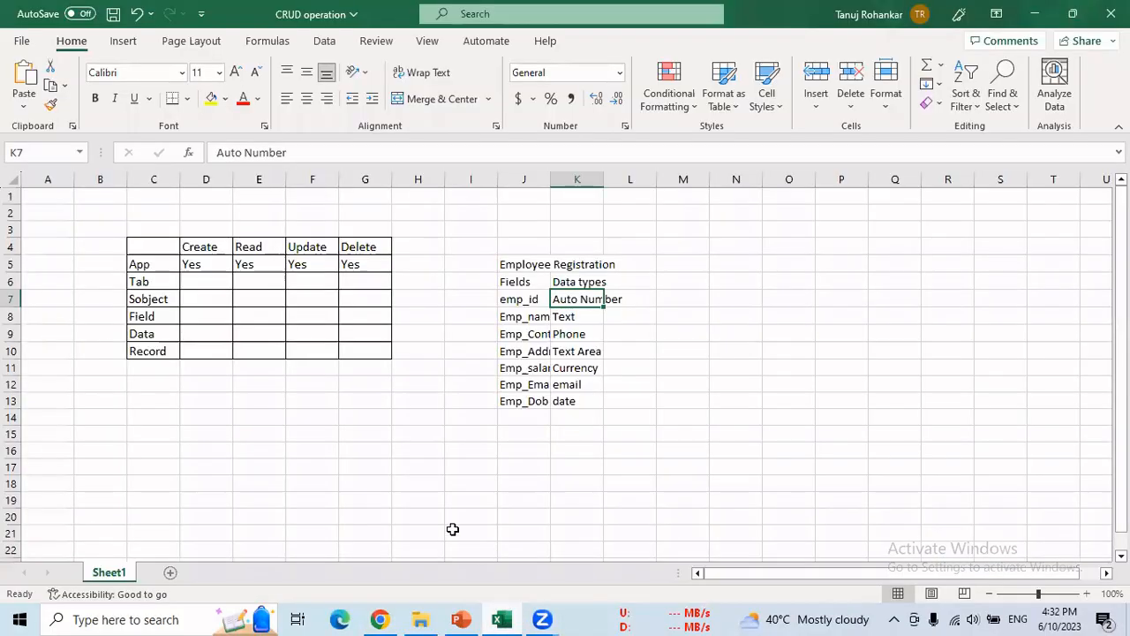
click(202, 300)
text(Yes)
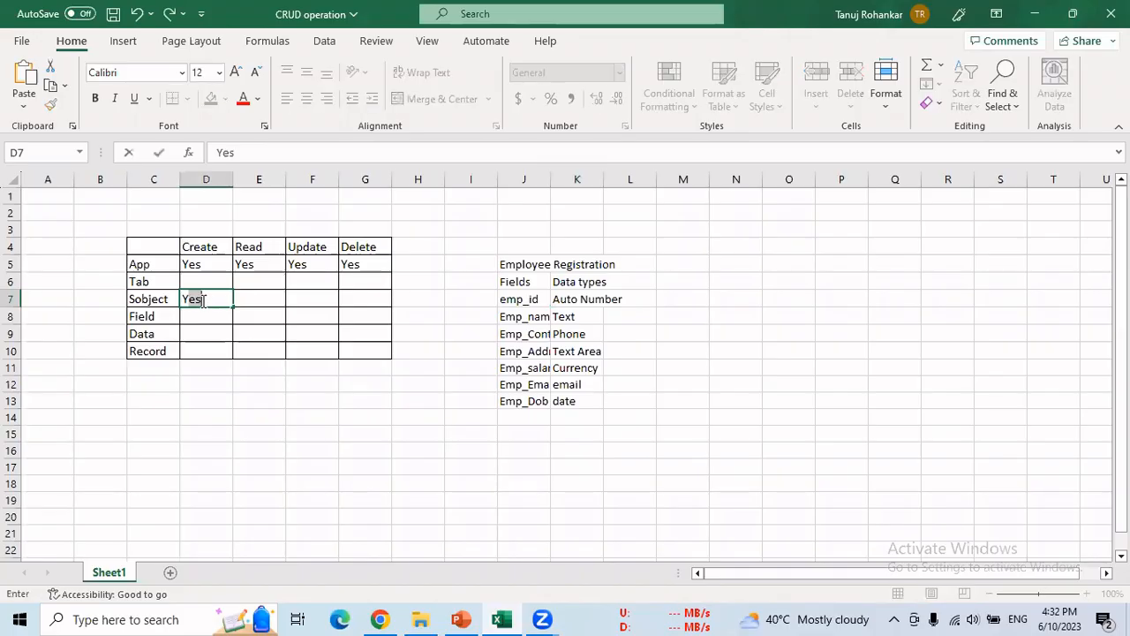
key(Tab)
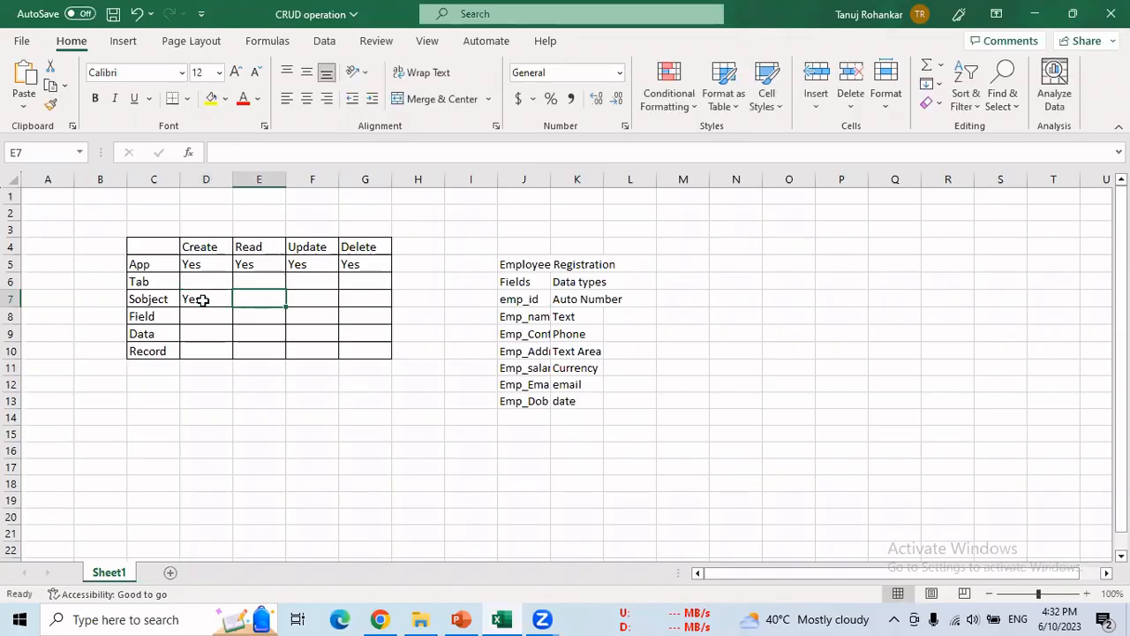
text(Yes)
key(Tab)
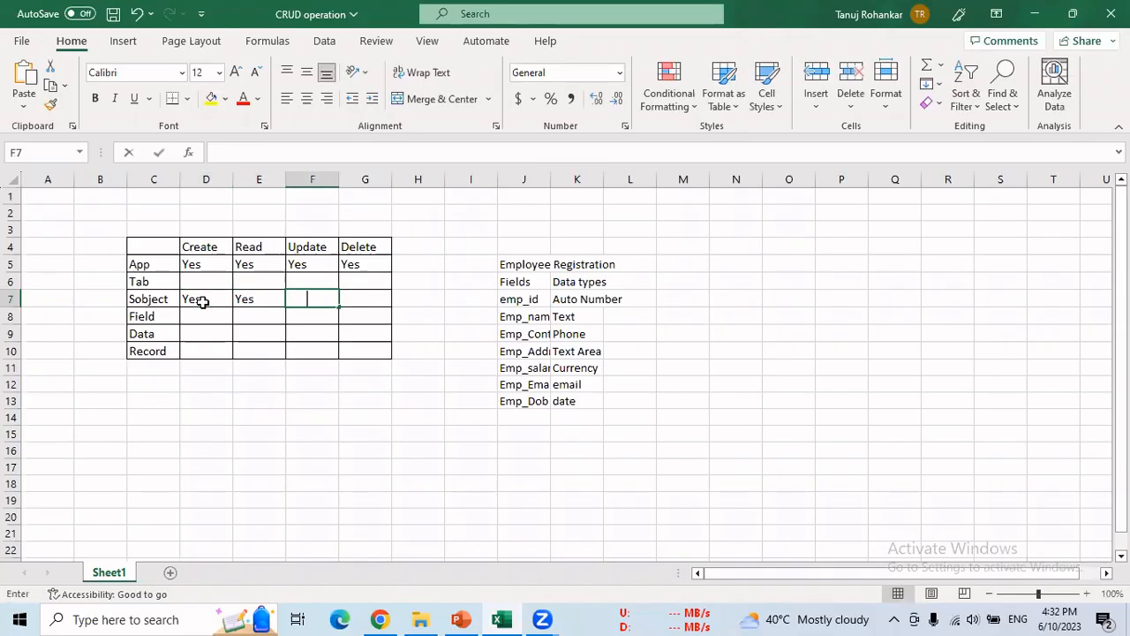
text(Yes)
key(Tab)
text(Yes)
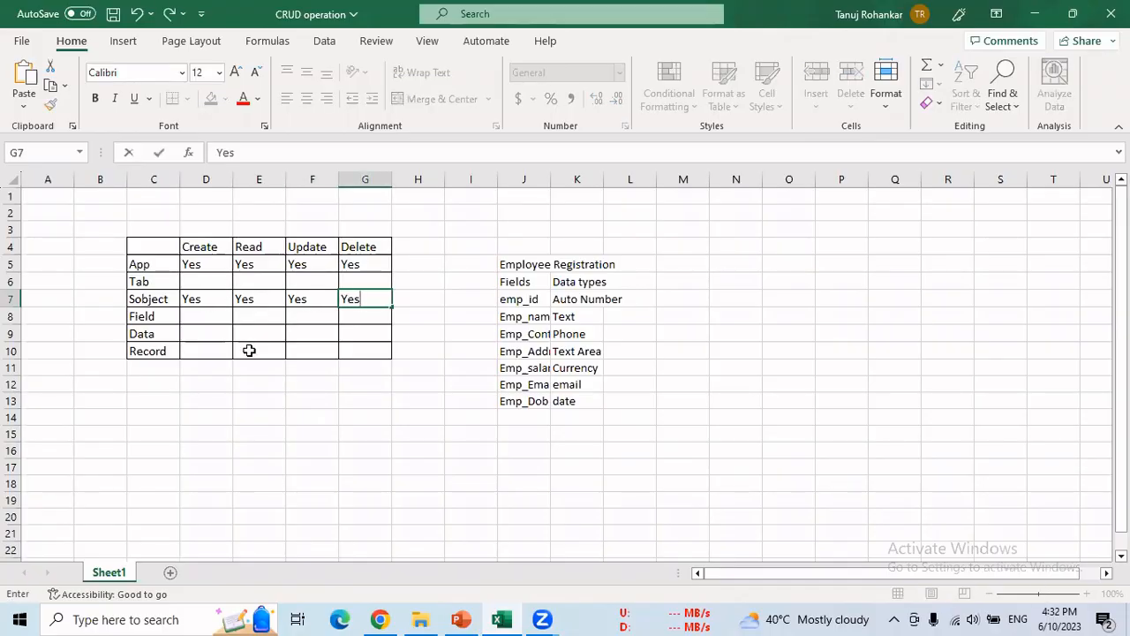
click(380, 619)
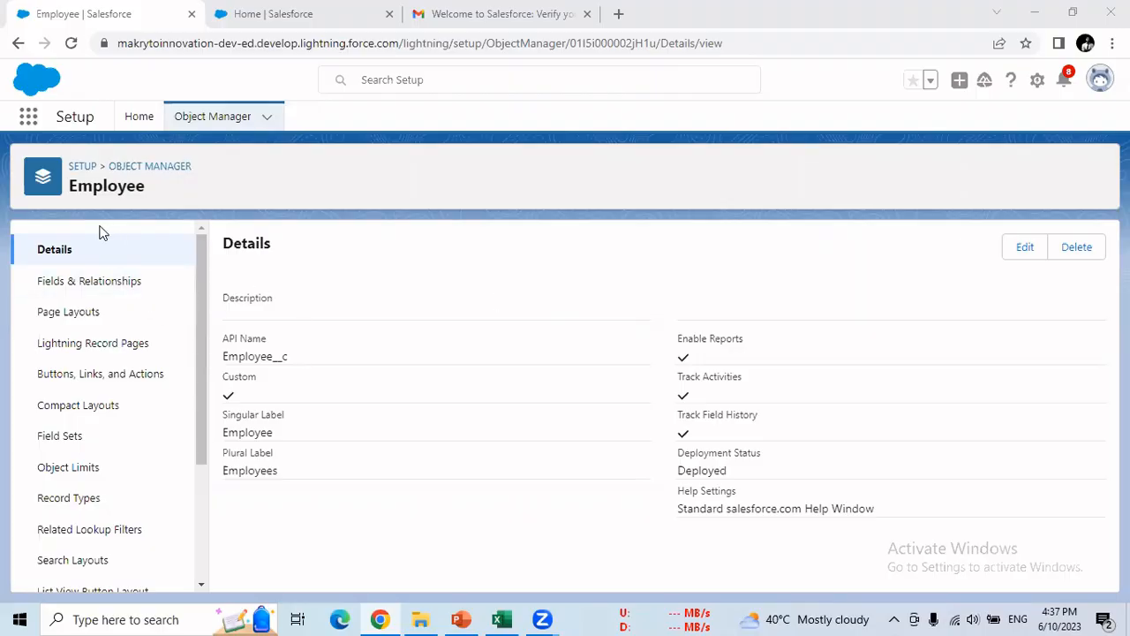
- From Setup Home, search 'tab', open Tabs and start a new Custom Object Tab
click(133, 124)
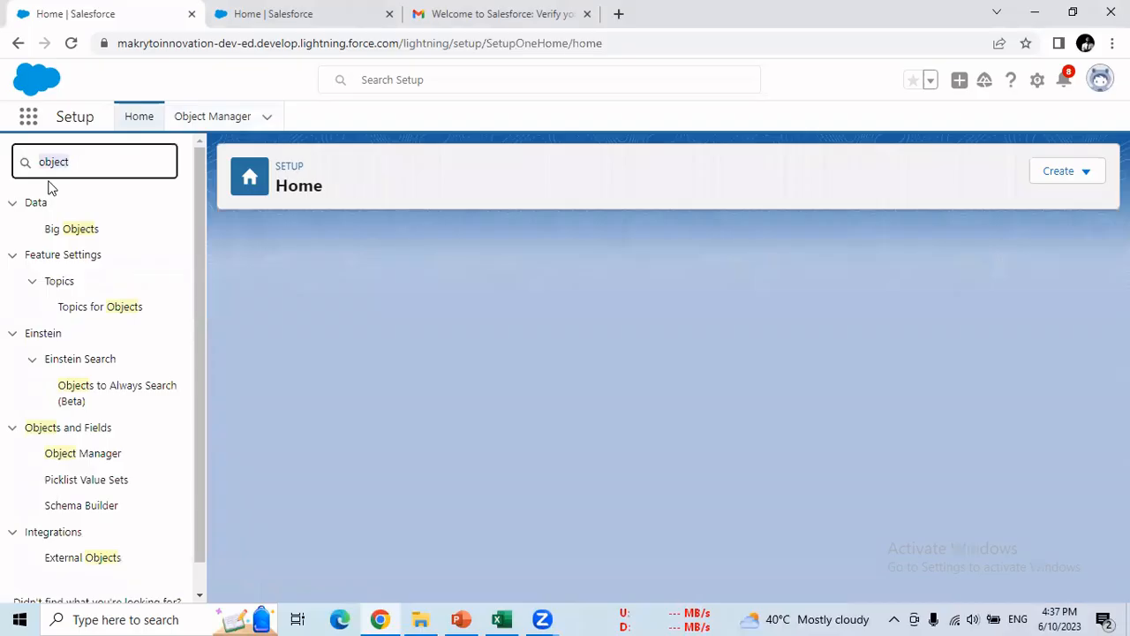
text(tab)
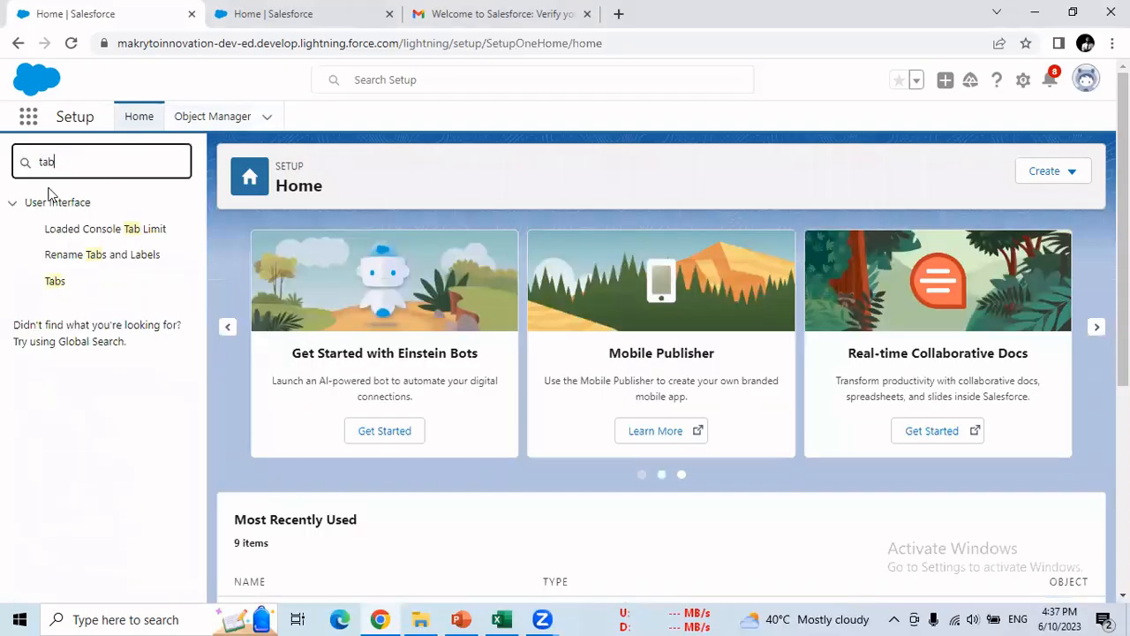
click(60, 279)
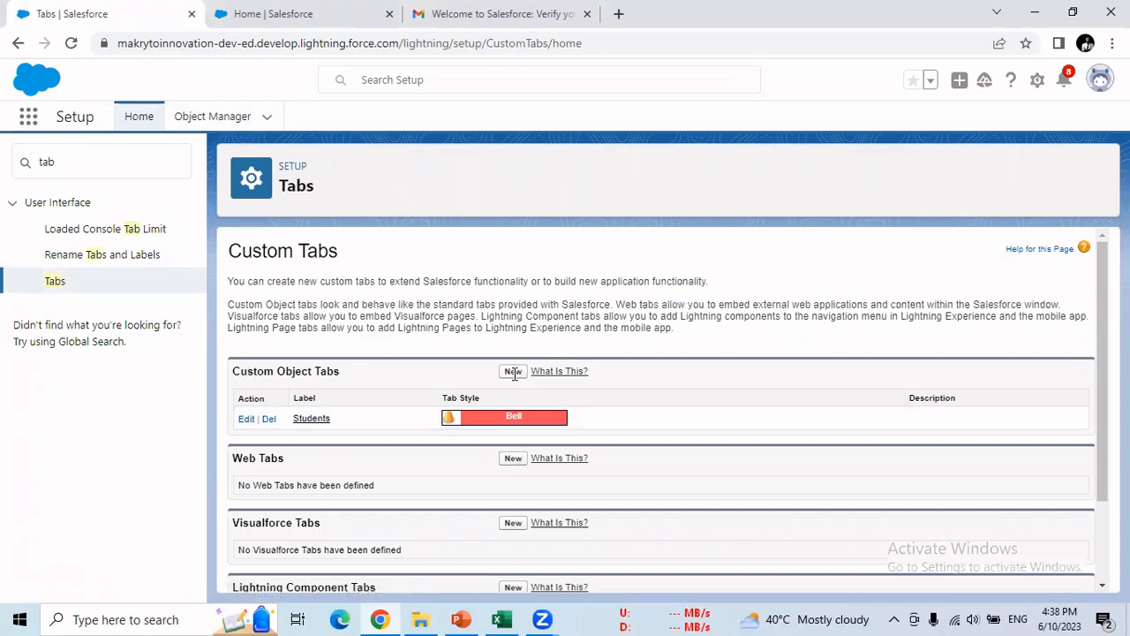
drag(247, 372, 515, 373)
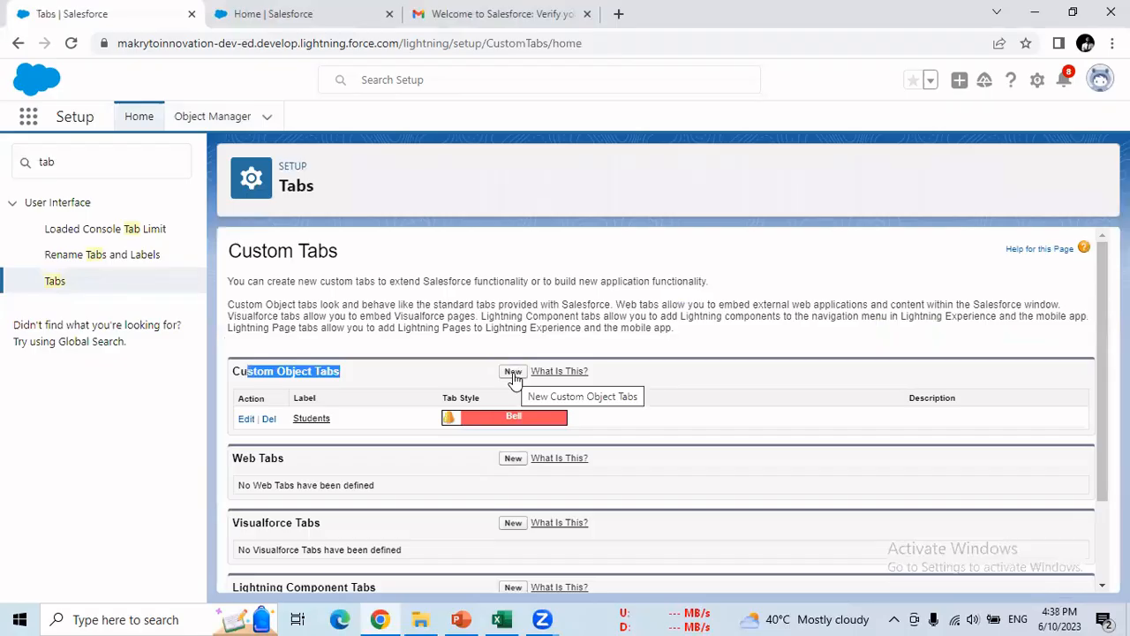
click(515, 376)
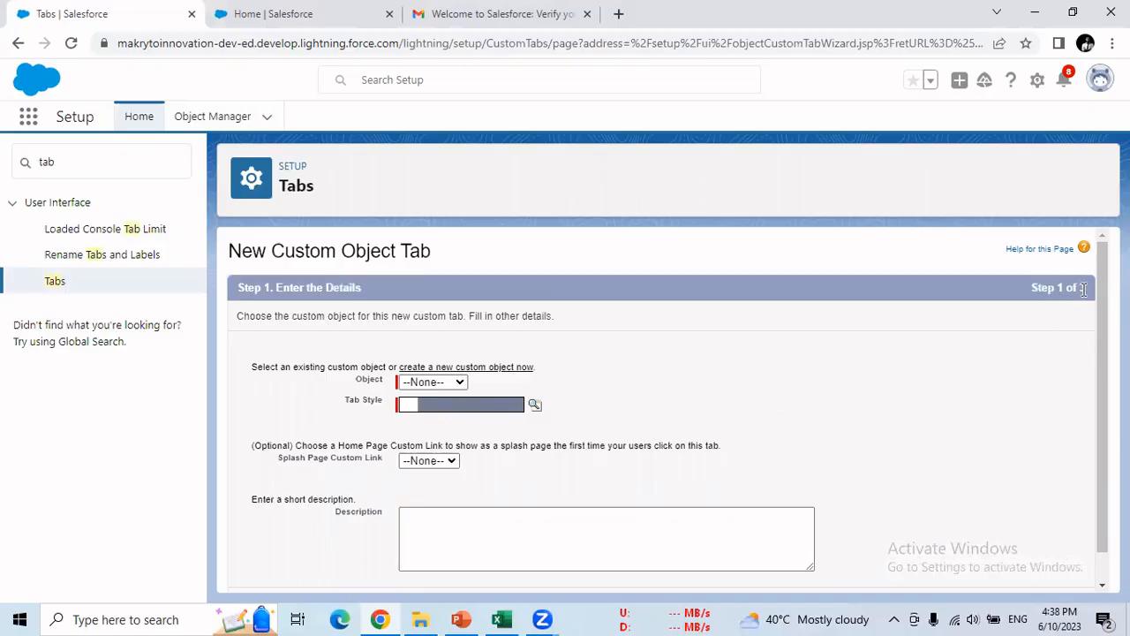
- Set the new tab's object to Employee and its tab style to CD/DVD
drag(1058, 287, 1084, 289)
click(453, 390)
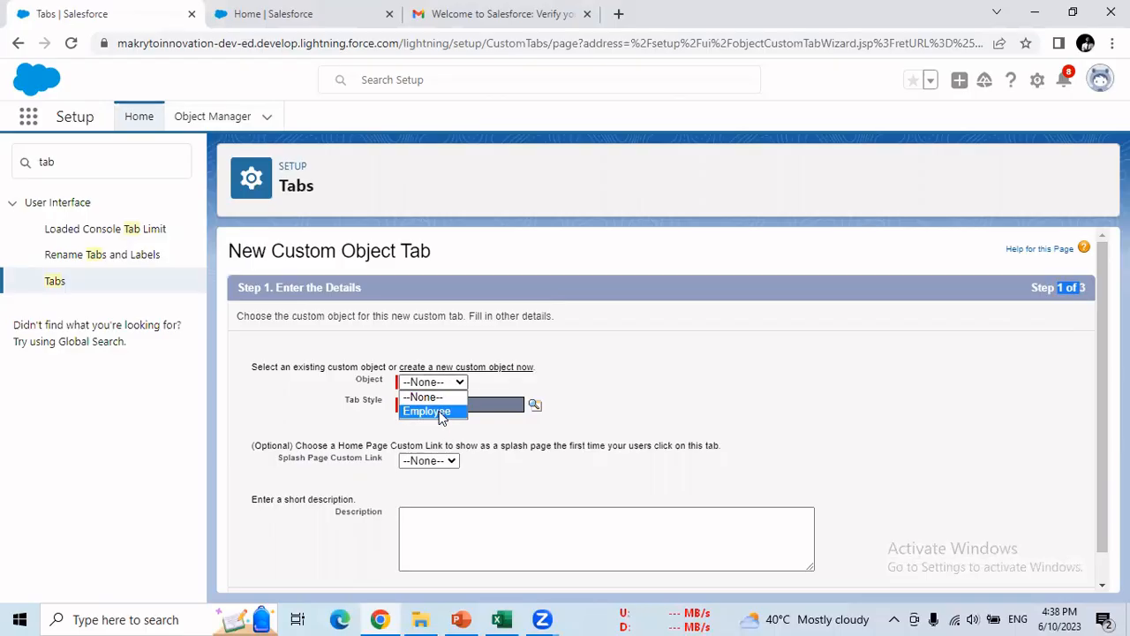
click(441, 413)
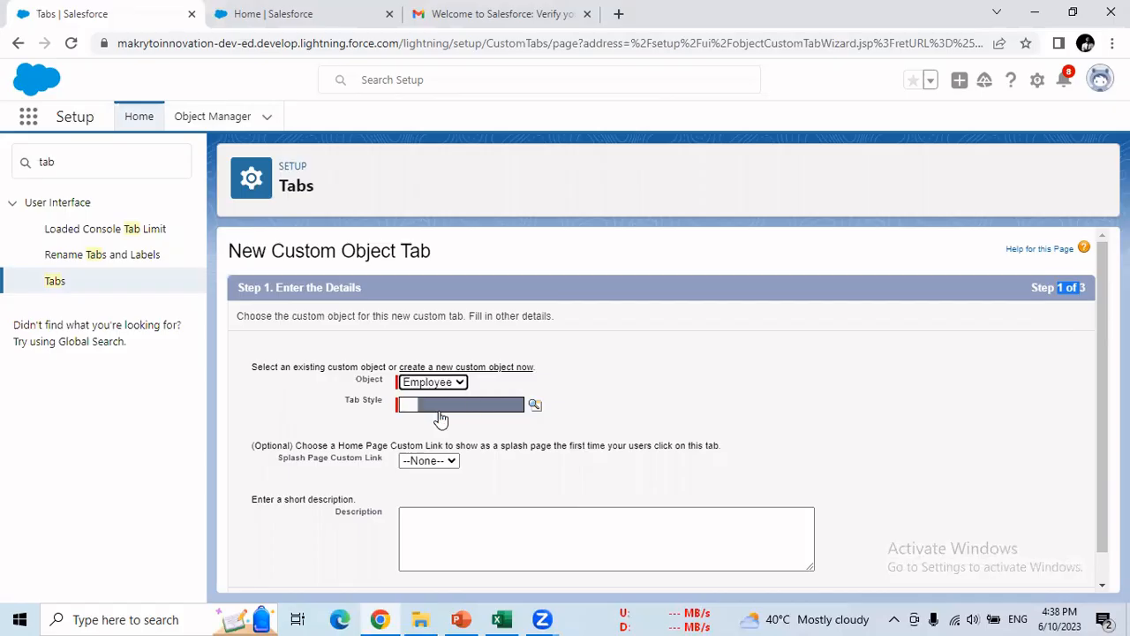
click(536, 406)
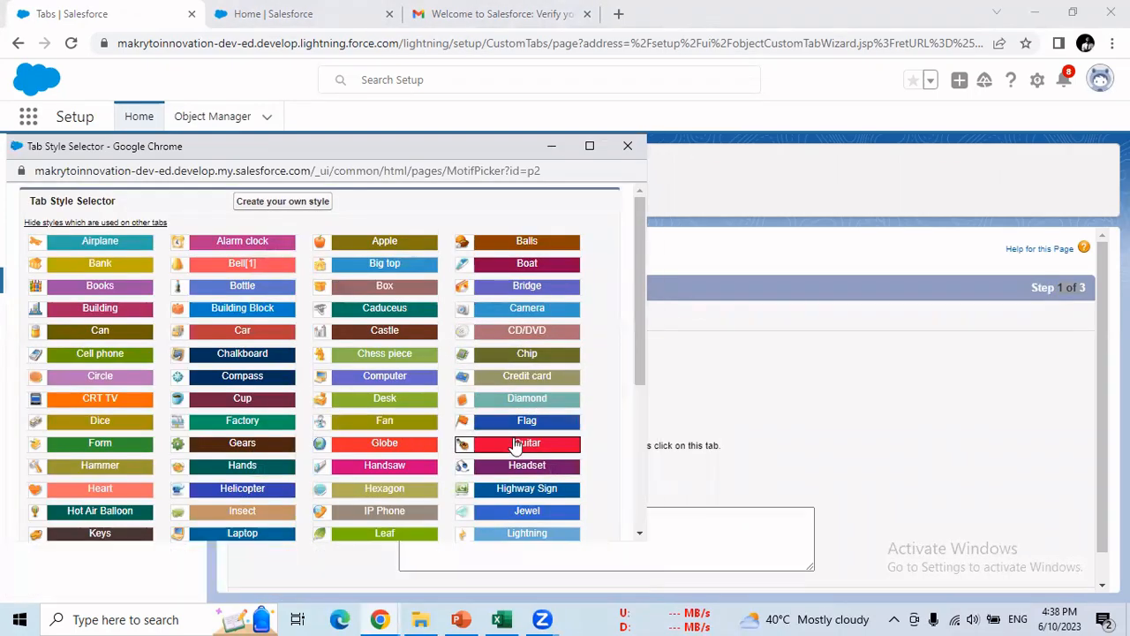
click(510, 330)
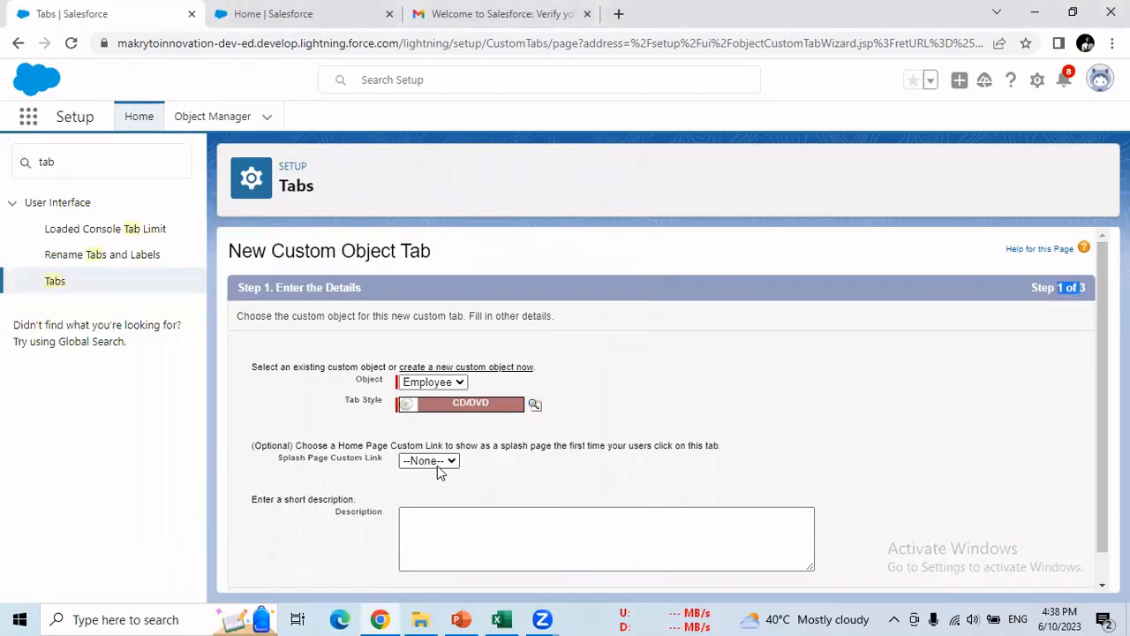
scroll(437, 464, down, 1)
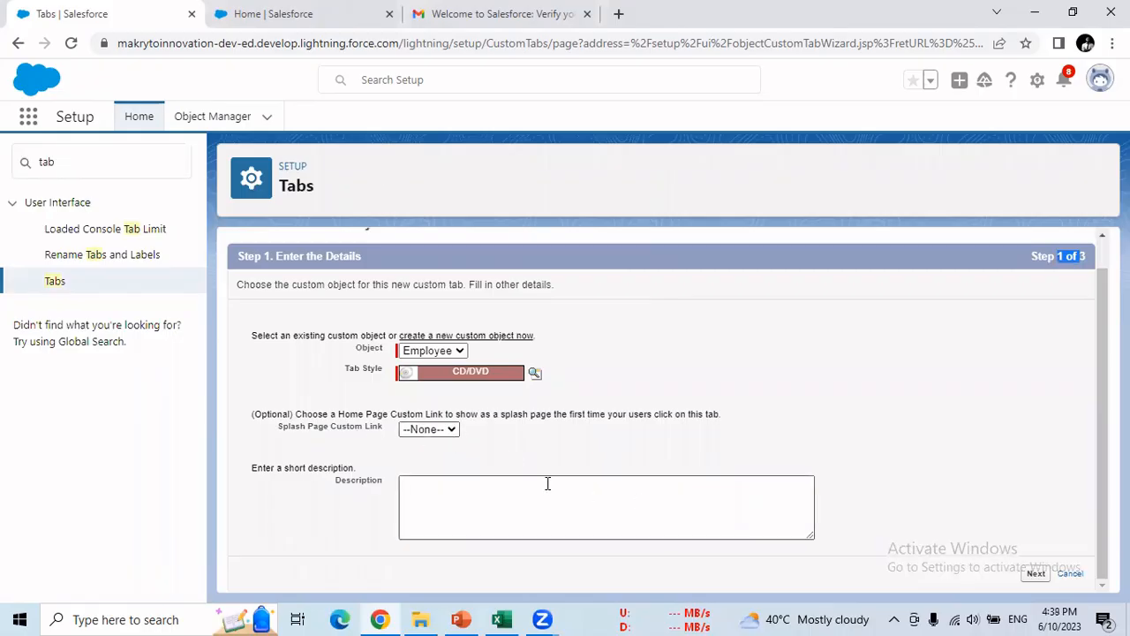
- Advance to Step 2 and apply Default Off tab visibility to all profiles
click(1035, 574)
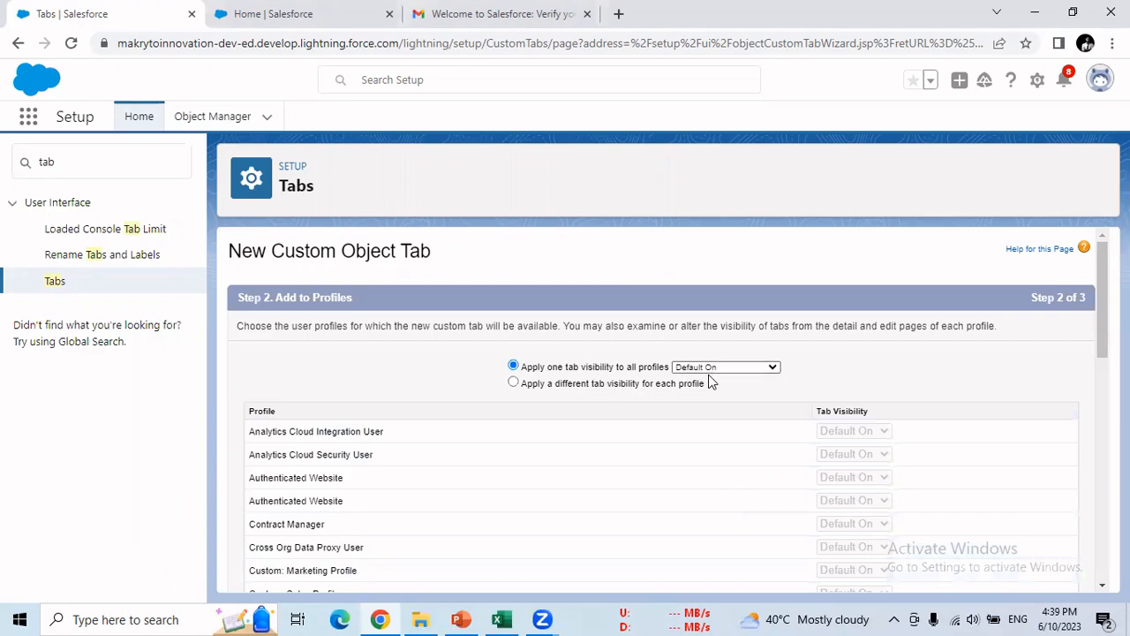
scroll(404, 406, down, 1)
scroll(363, 397, down, 4)
scroll(676, 461, down, 1)
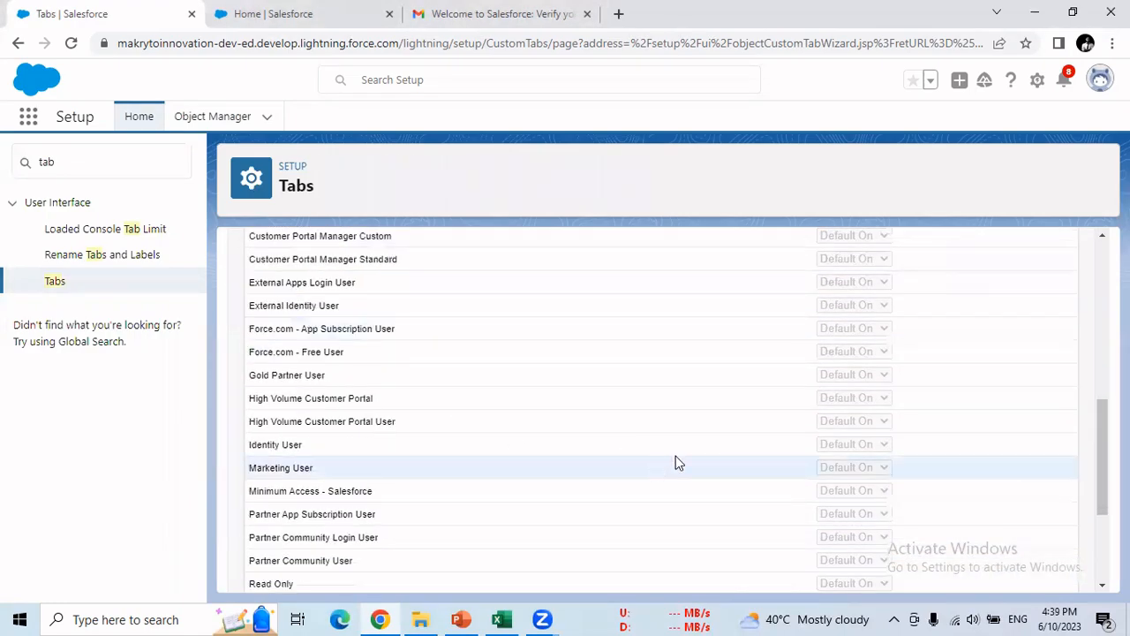
scroll(868, 468, down, 3)
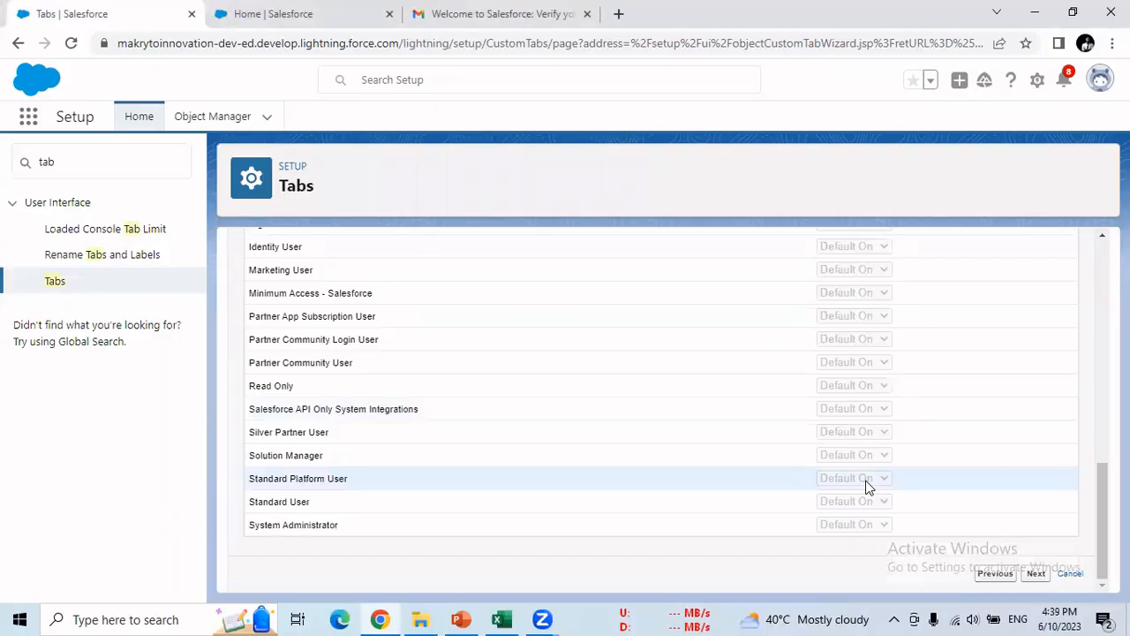
scroll(865, 484, up, 10)
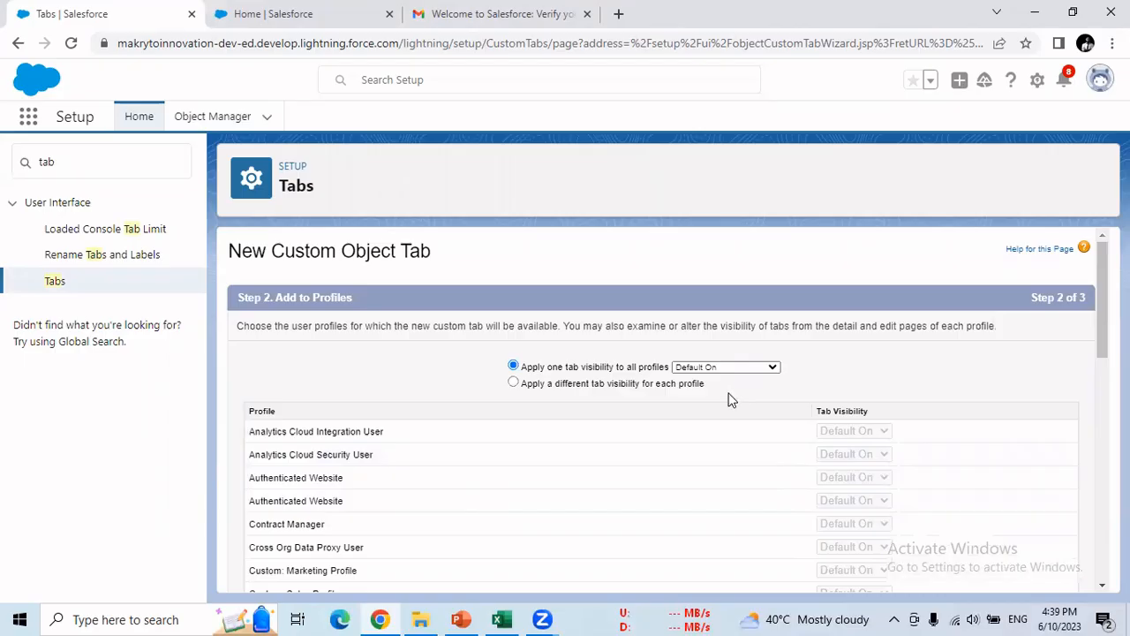
scroll(727, 405, down, 10)
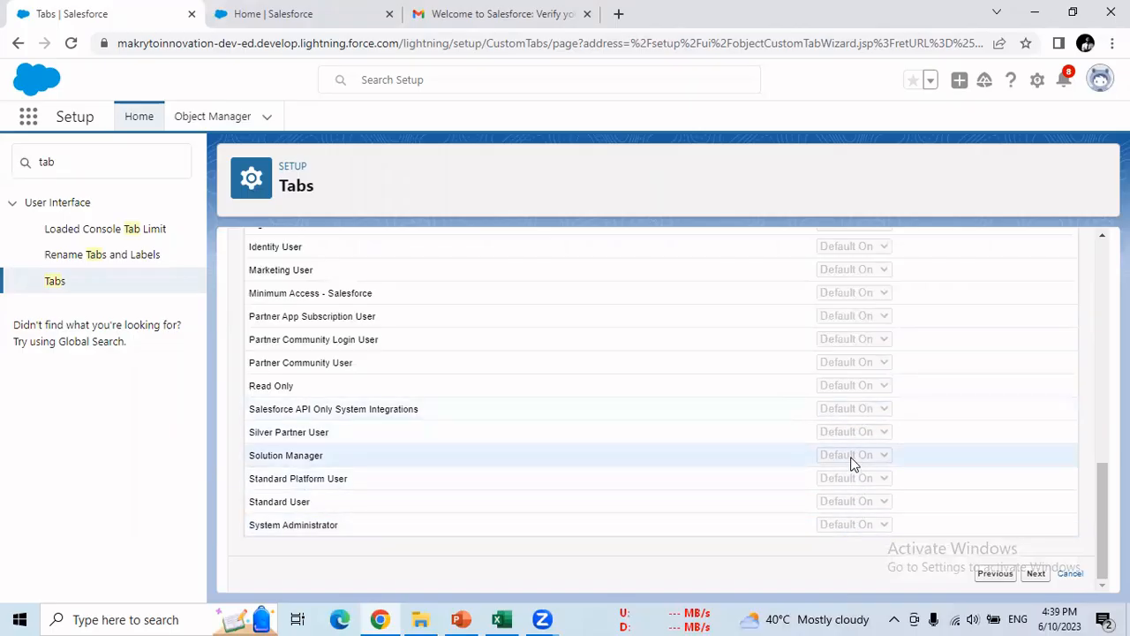
scroll(853, 464, up, 10)
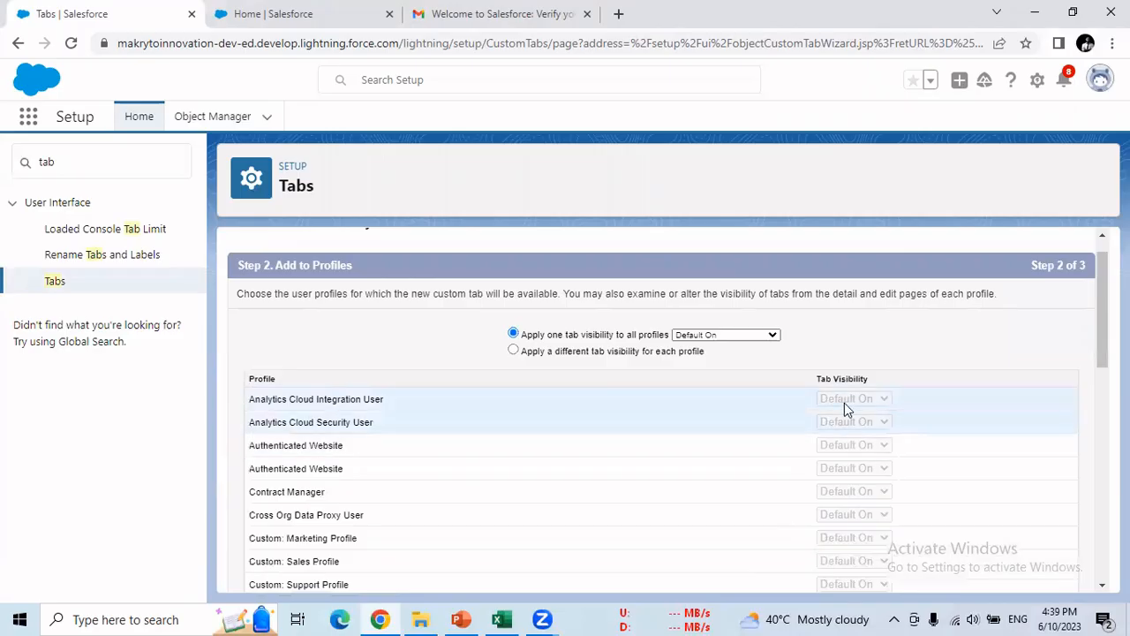
click(734, 339)
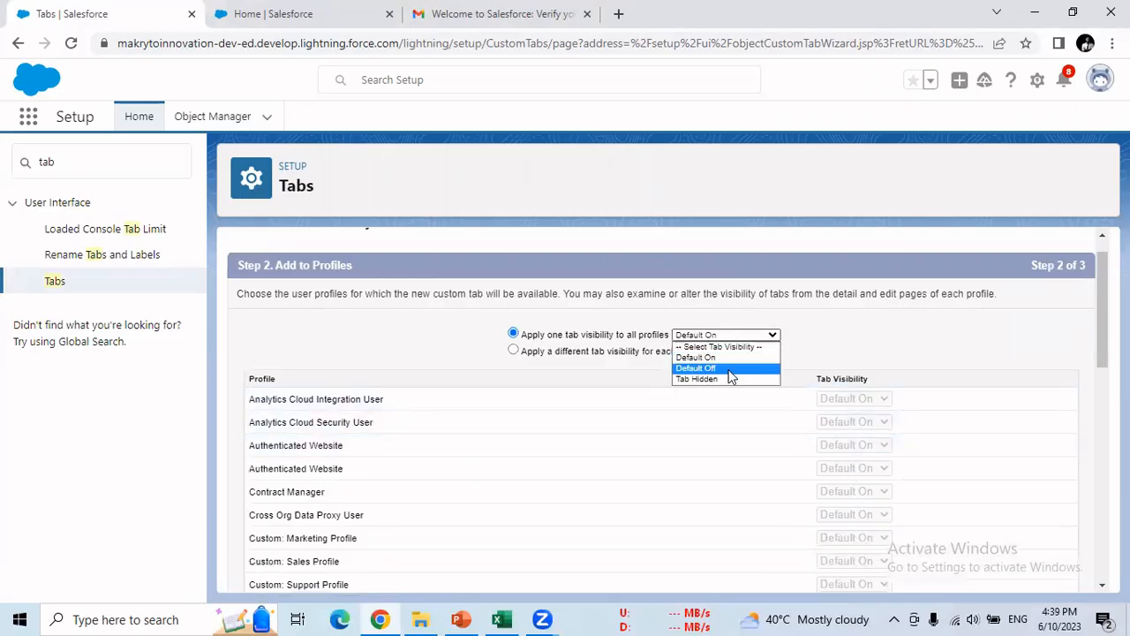
click(707, 367)
scroll(835, 417, down, 10)
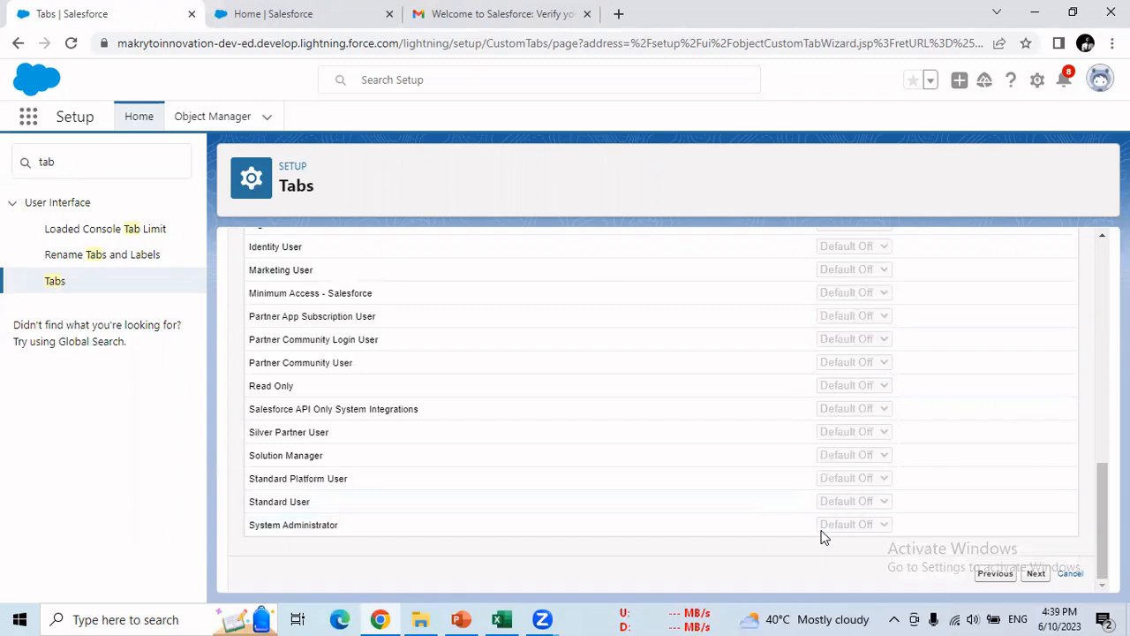
scroll(822, 532, up, 10)
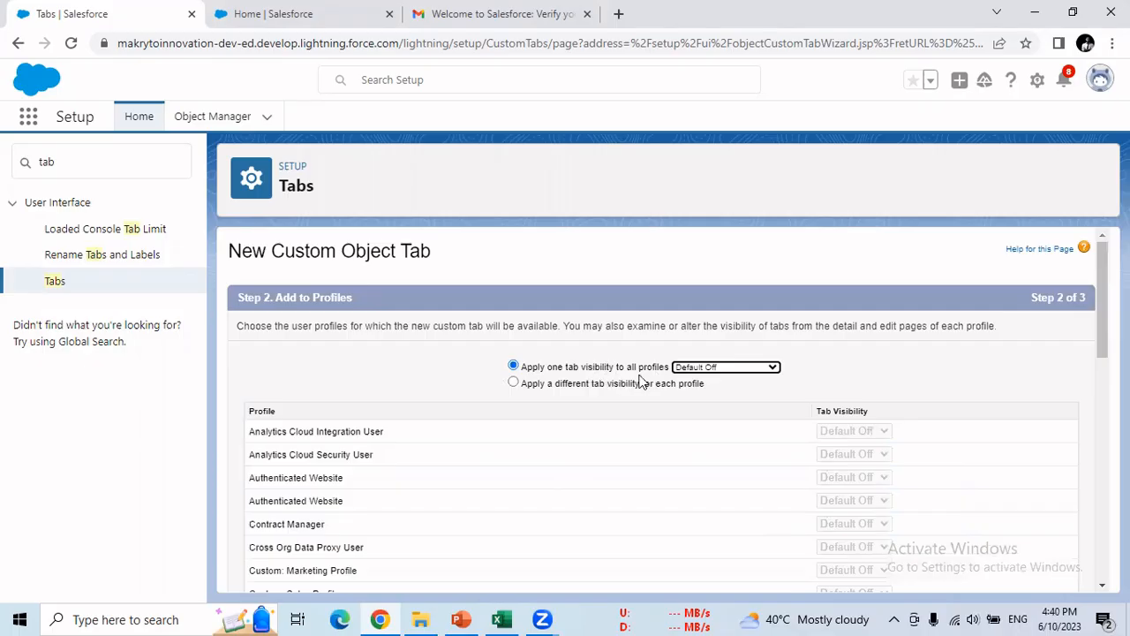
- Switch to per-profile visibility and make the tab Default On for System Administrator
click(514, 385)
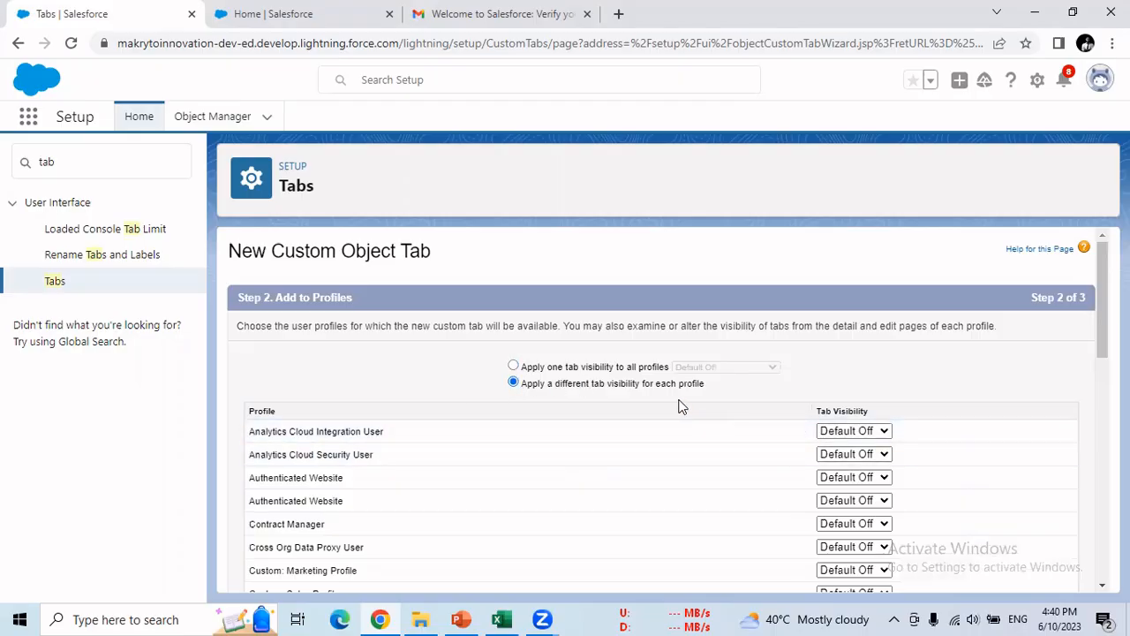
click(514, 367)
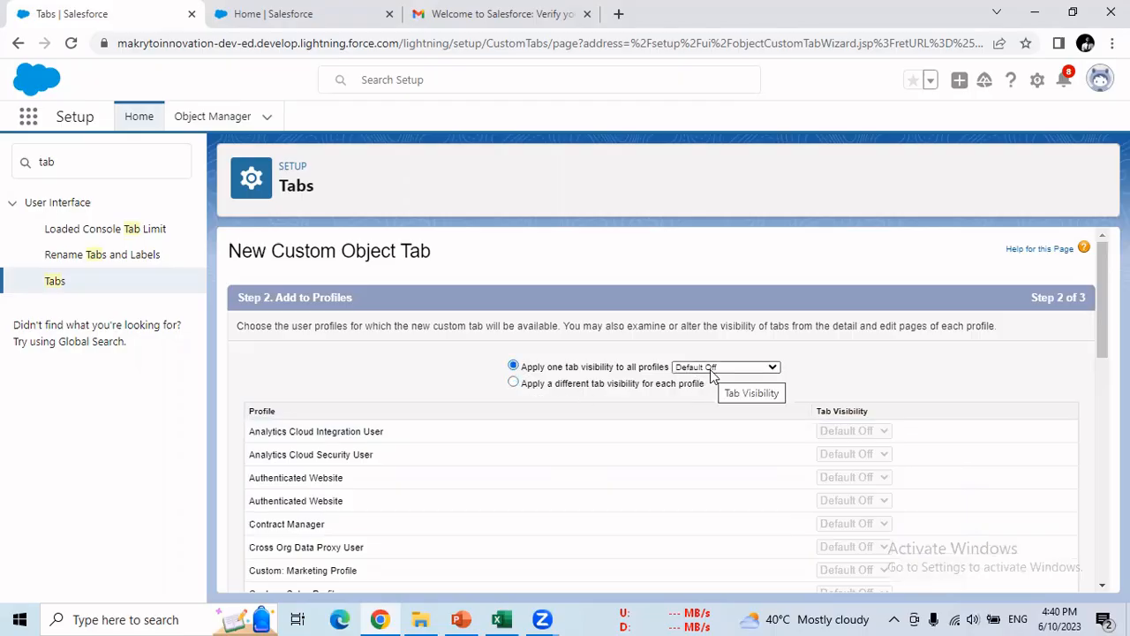
click(514, 385)
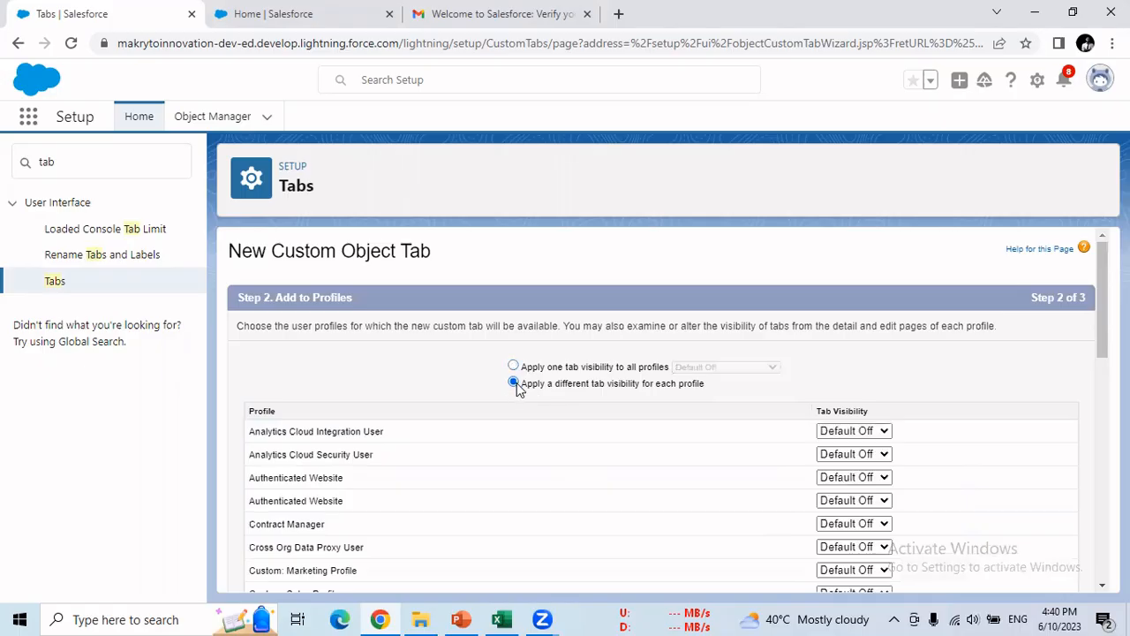
scroll(643, 405, down, 1)
scroll(643, 404, down, 7)
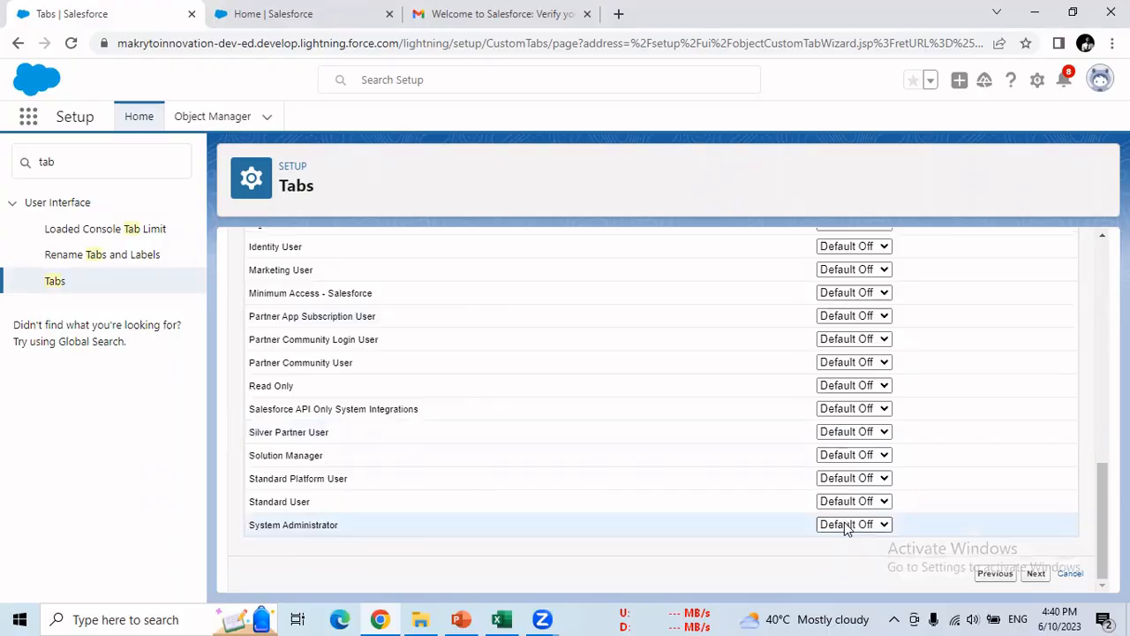
click(845, 524)
click(834, 538)
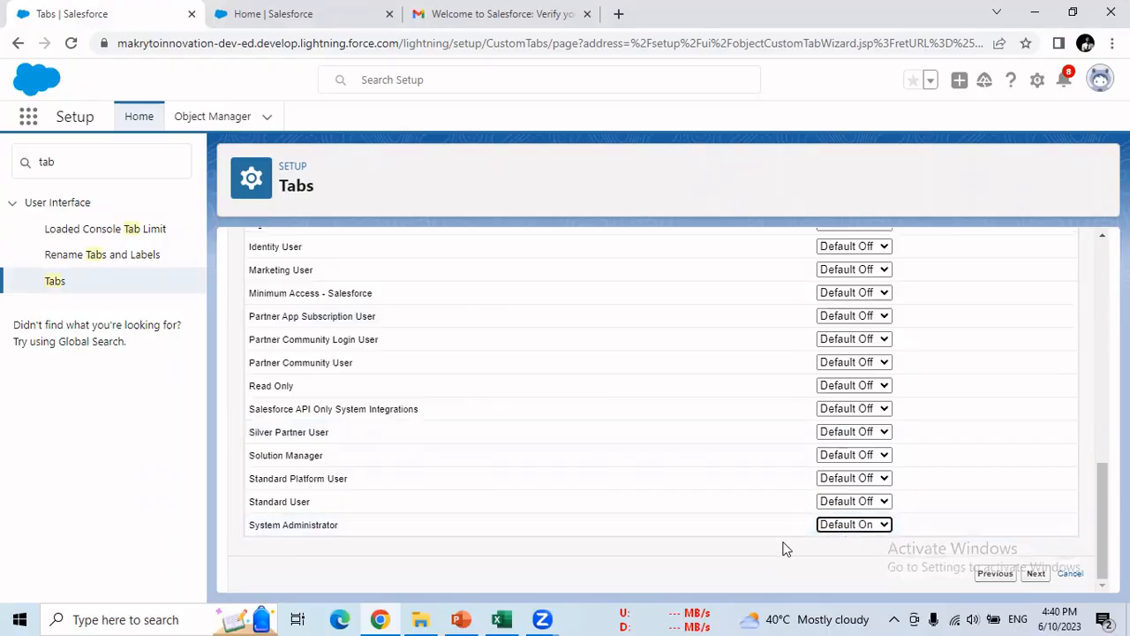
- On Step 3, uncheck all custom apps and include the tab only in Second App
click(1037, 575)
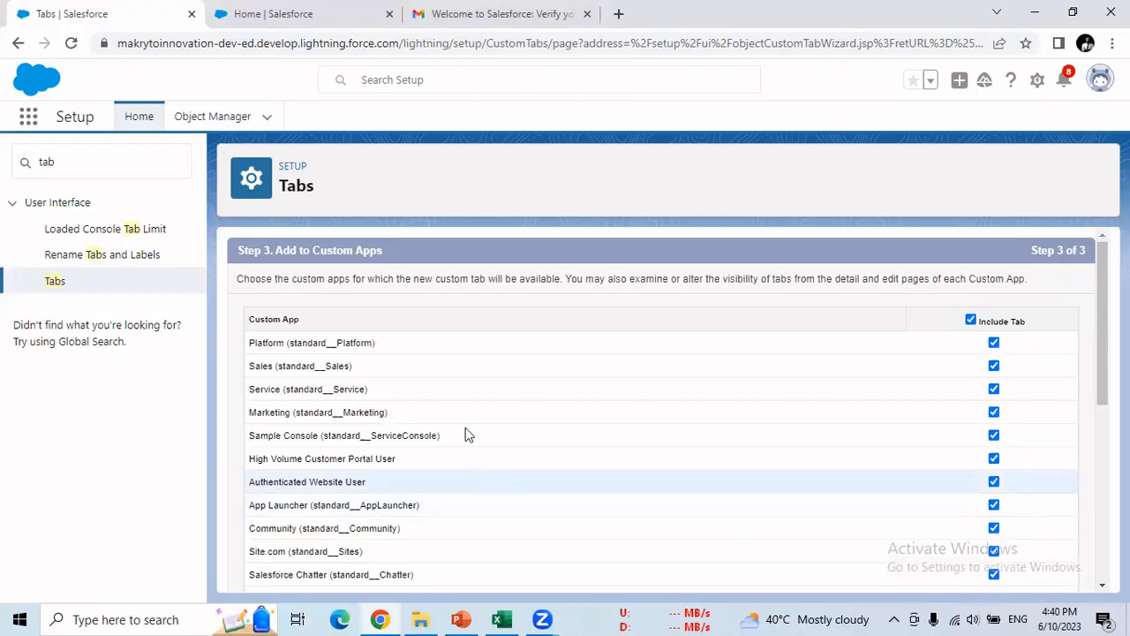
scroll(456, 406, down, 6)
scroll(458, 411, up, 8)
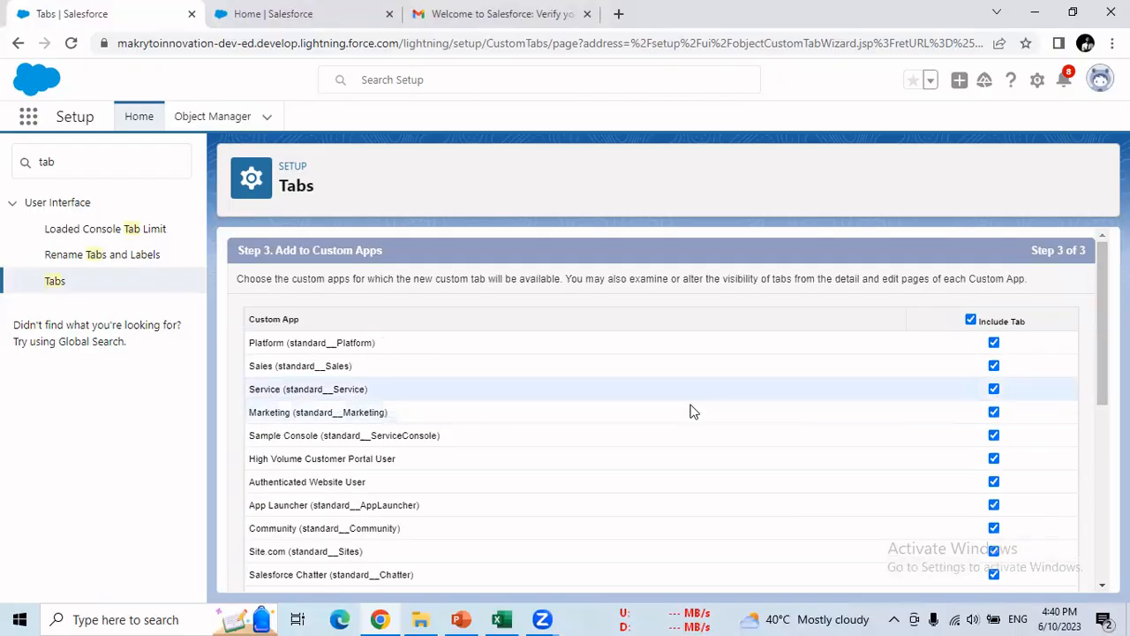
click(971, 320)
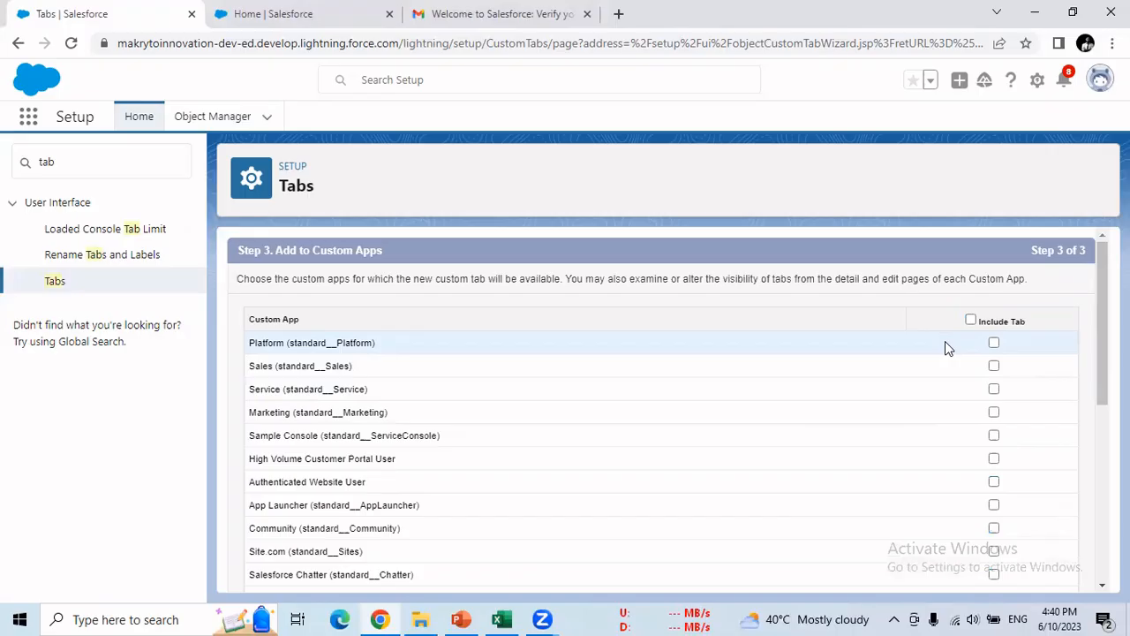
scroll(945, 340, down, 4)
scroll(941, 356, down, 1)
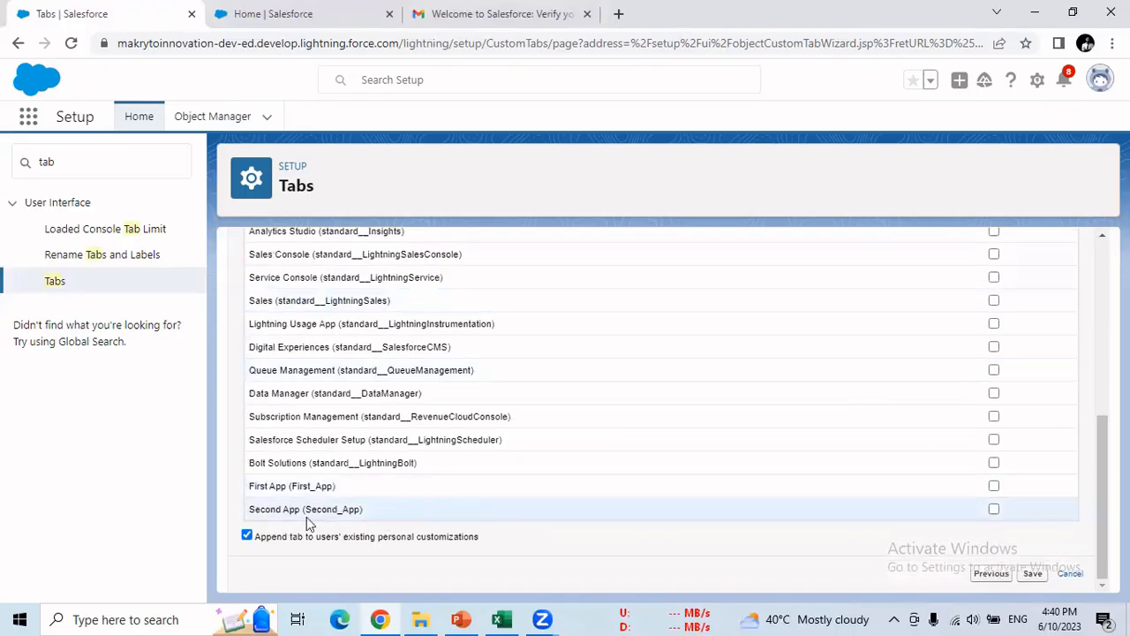
click(995, 511)
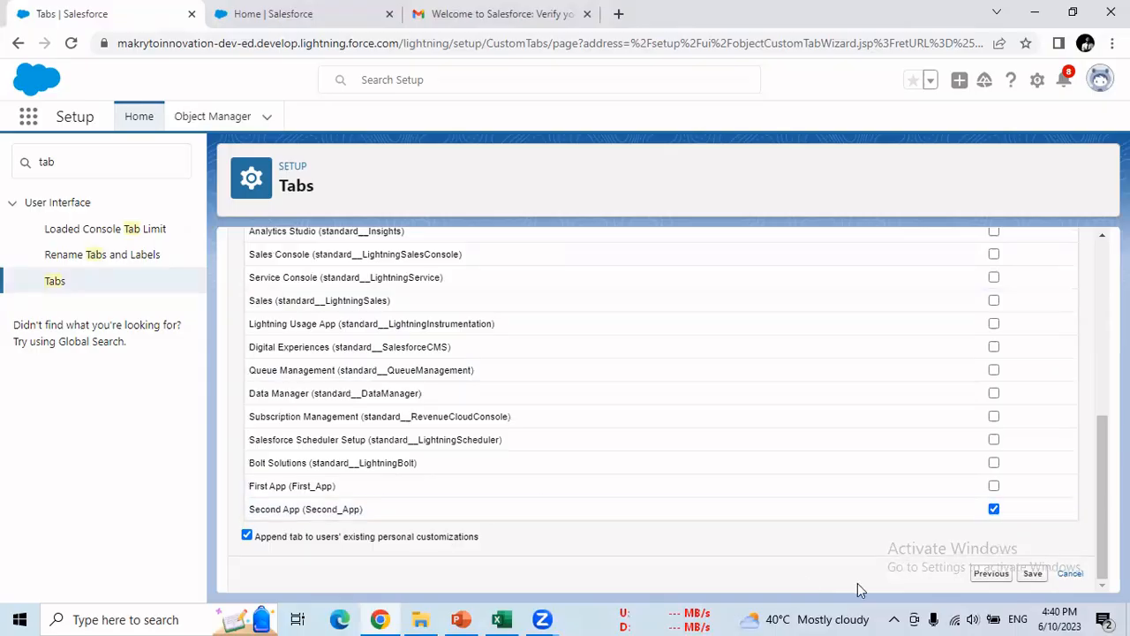
- Save the Employees custom tab to finish the wizard
click(1031, 574)
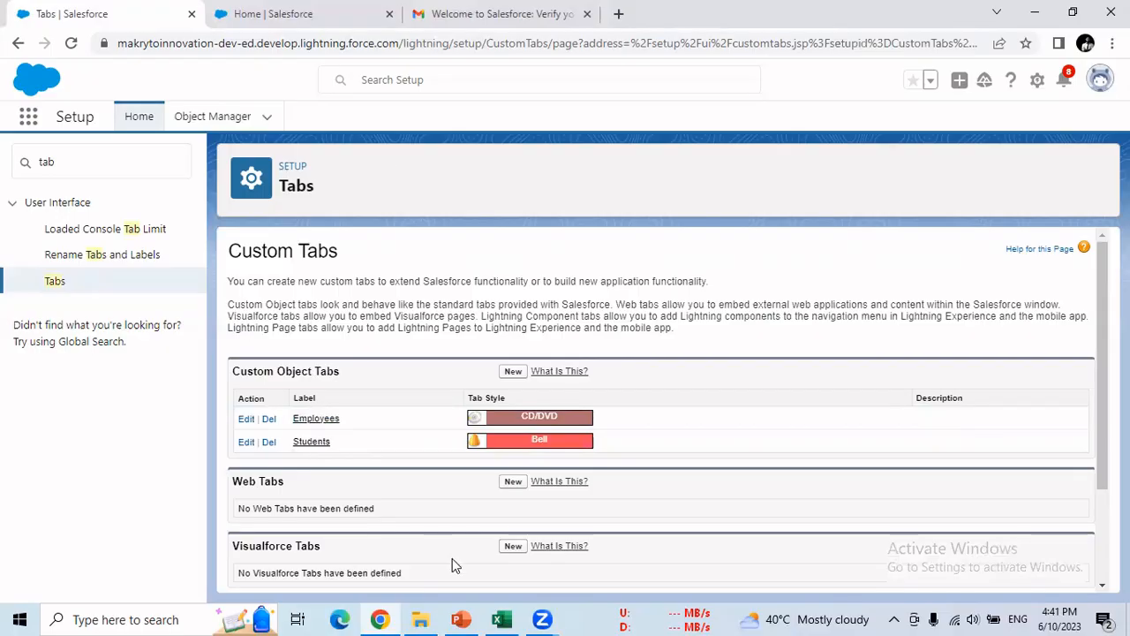
- In the Excel checklist, enter Yes in the Tab row's Create and Read cells (D6, E6)
click(500, 619)
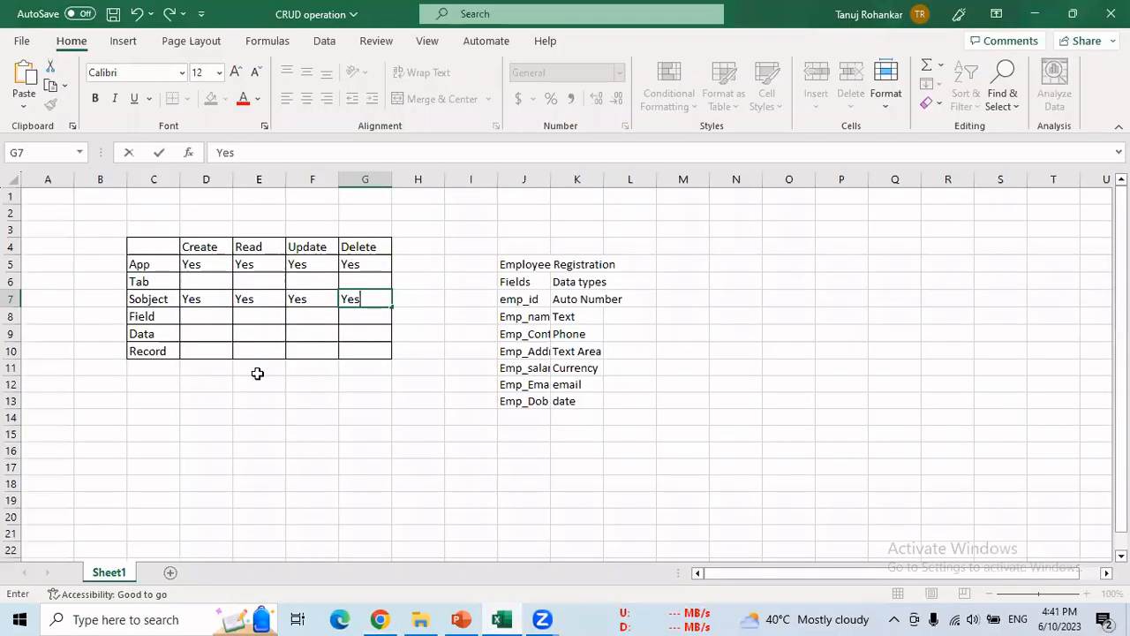
click(201, 281)
text(Yes)
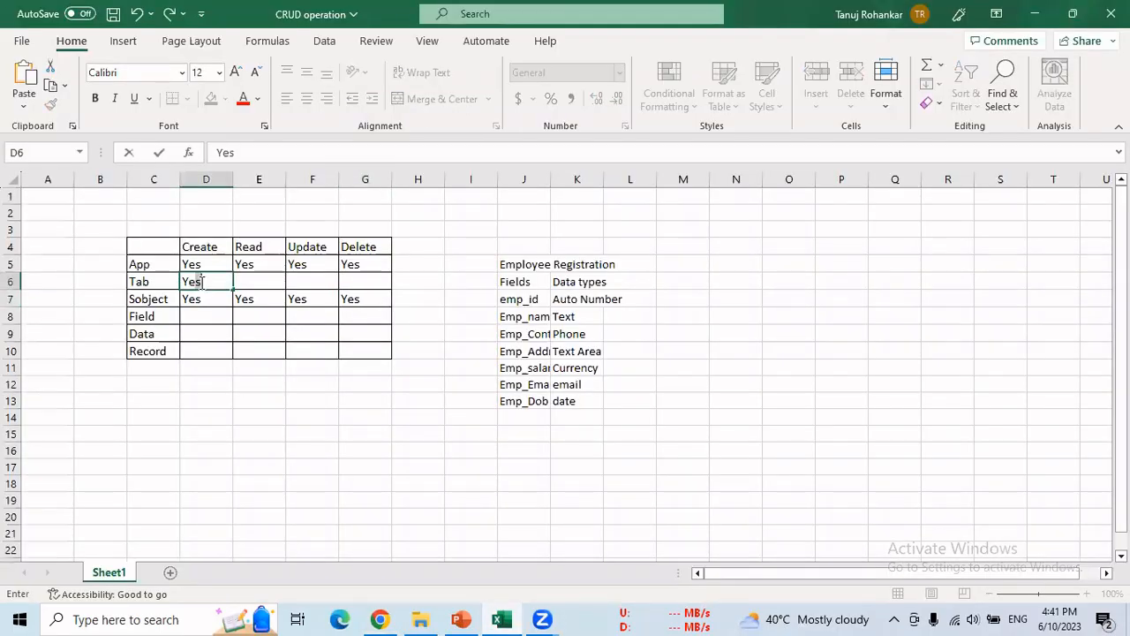
key(Tab)
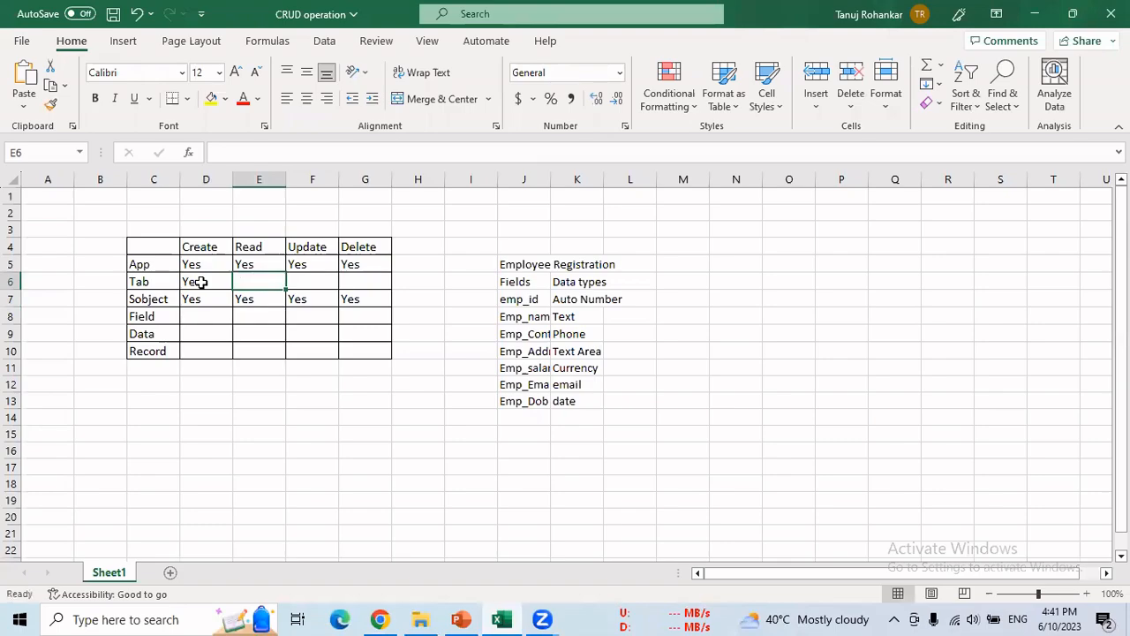
text(Yes)
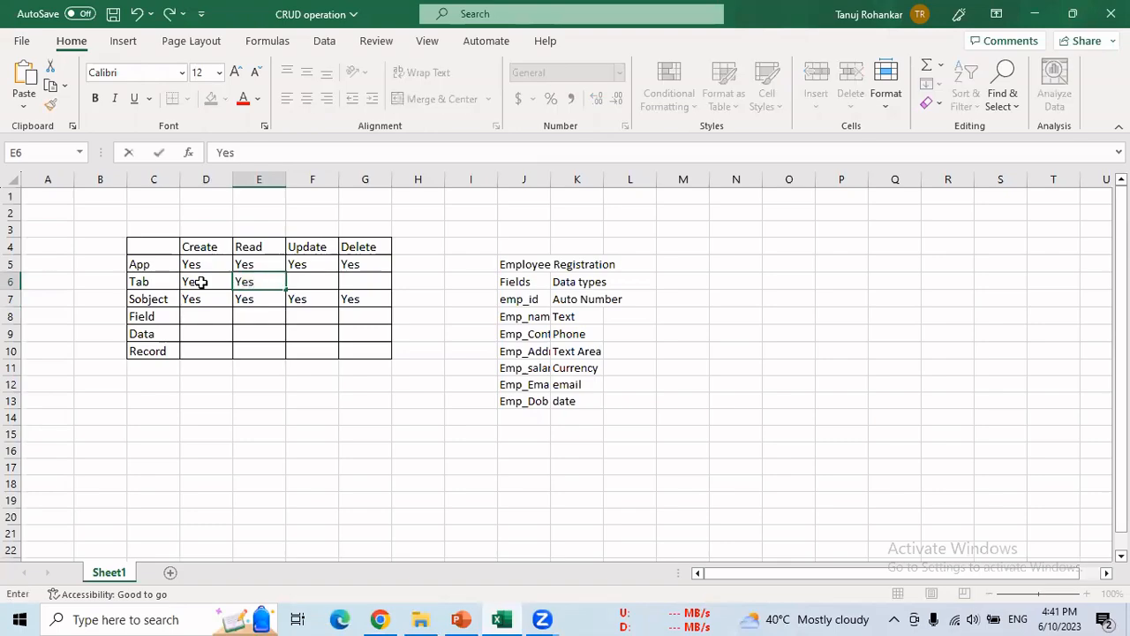
key(Tab)
- Enter Yes in the Tab row's Update and Delete cells (F6, G6), fixing typos
text(T)
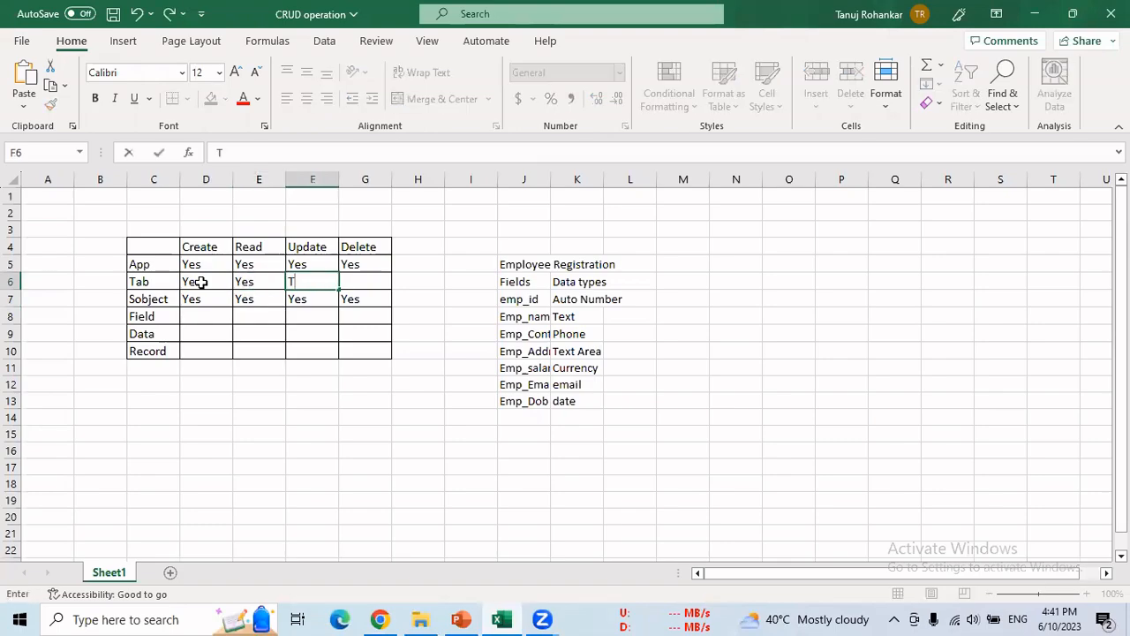
key(BackSpace)
text(Yes)
key(Tab)
text(Delete)
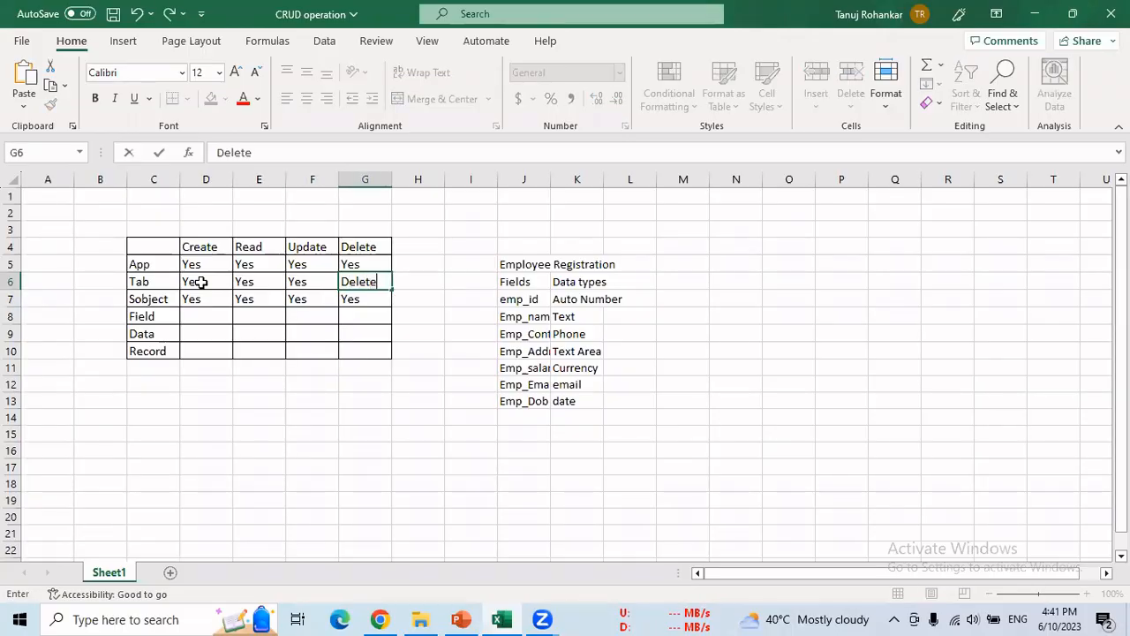
key(BackSpace)
key(BackSpace)
key(BackSpace)
key(BackSpace)
key(BackSpace)
key(BackSpace)
text(yes)
key(BackSpace)
key(BackSpace)
text(Yes)
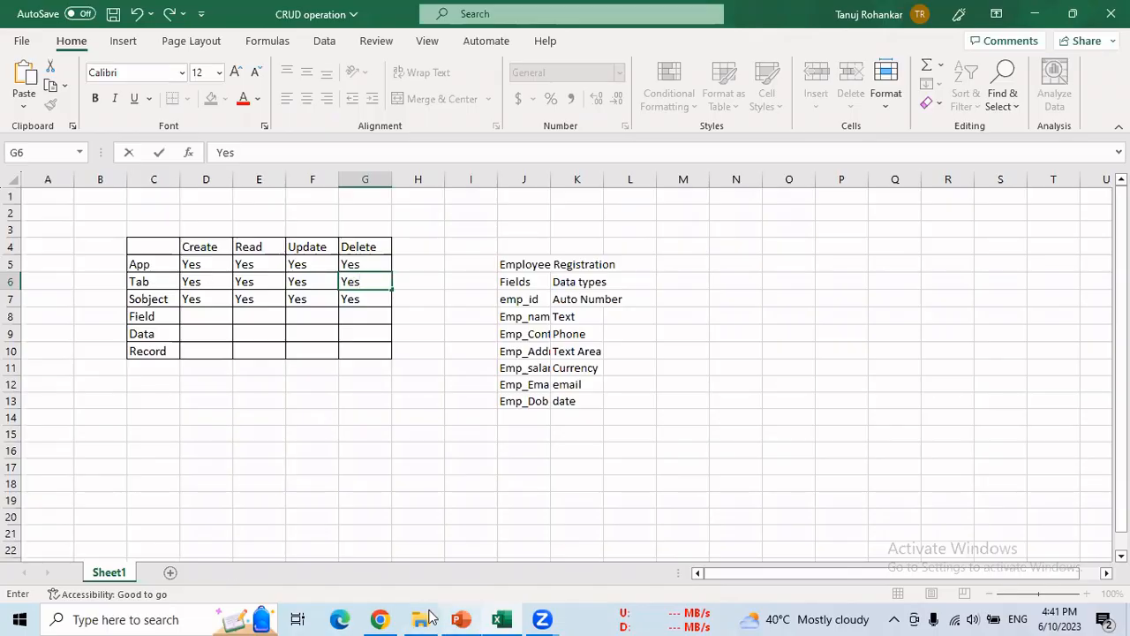
click(382, 618)
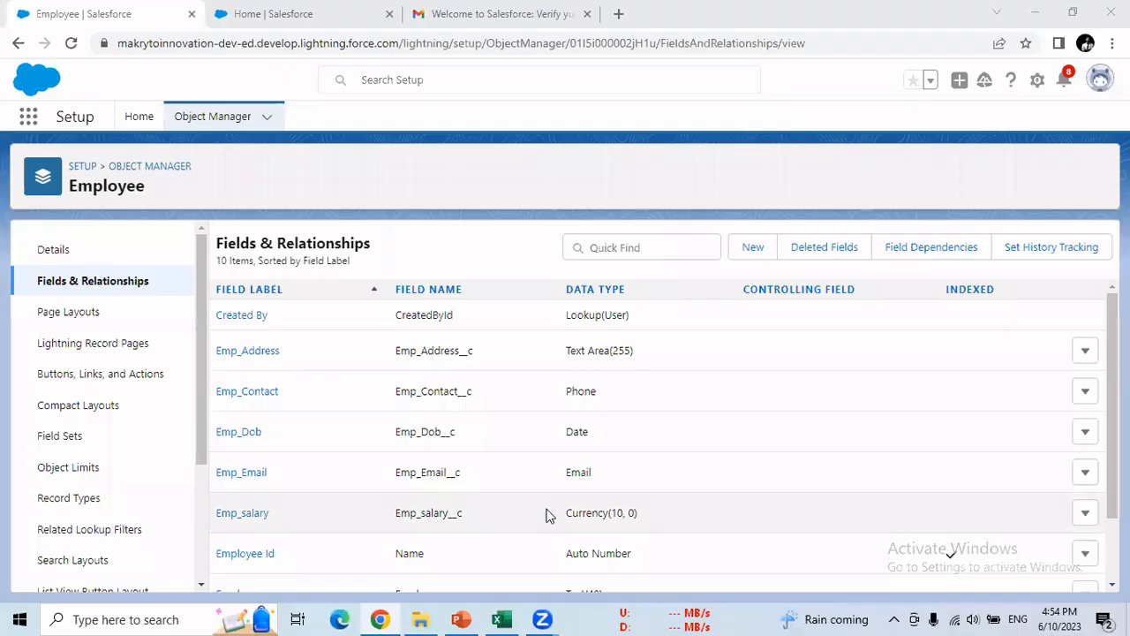
- Compare the Emp_ field names in the checklist with Employee's fields and open Emp_Address's actions
click(500, 619)
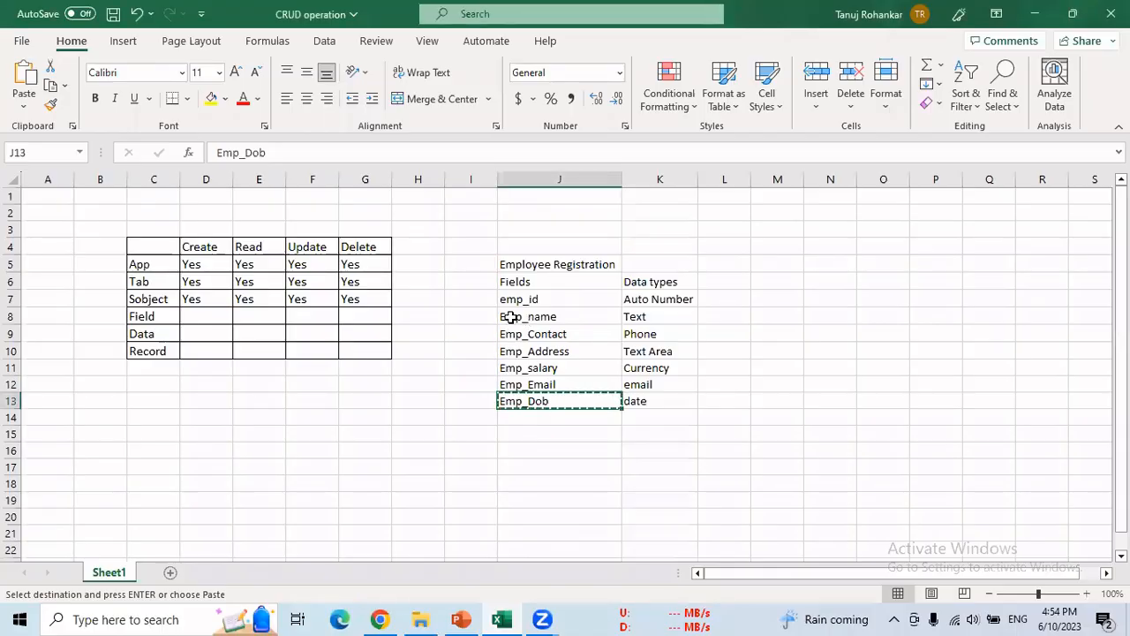
drag(506, 315, 505, 390)
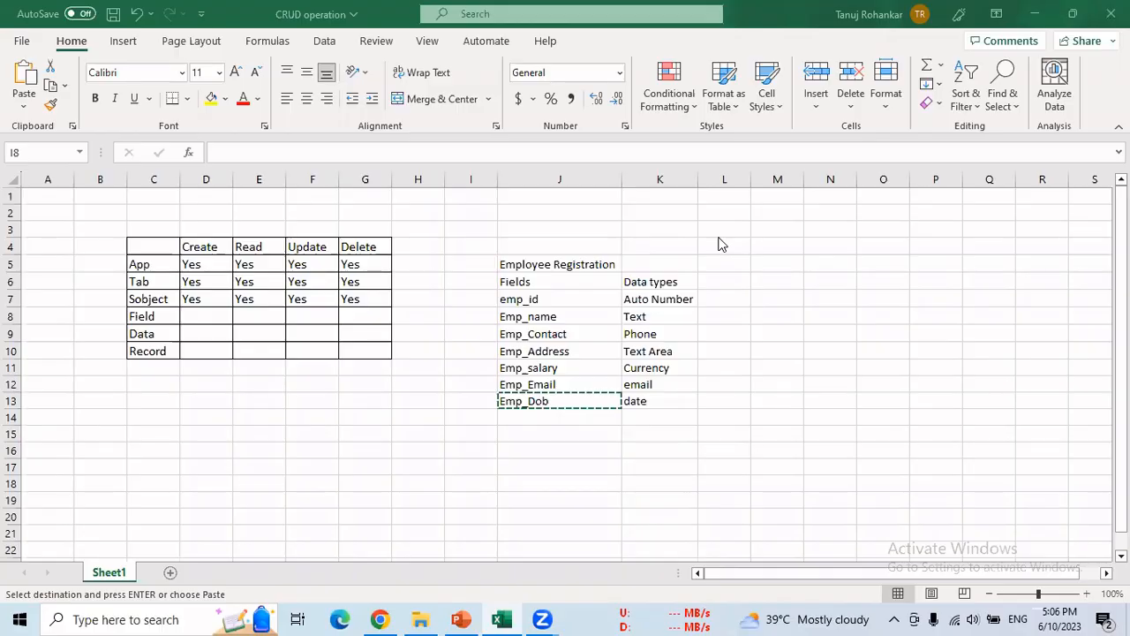
click(391, 617)
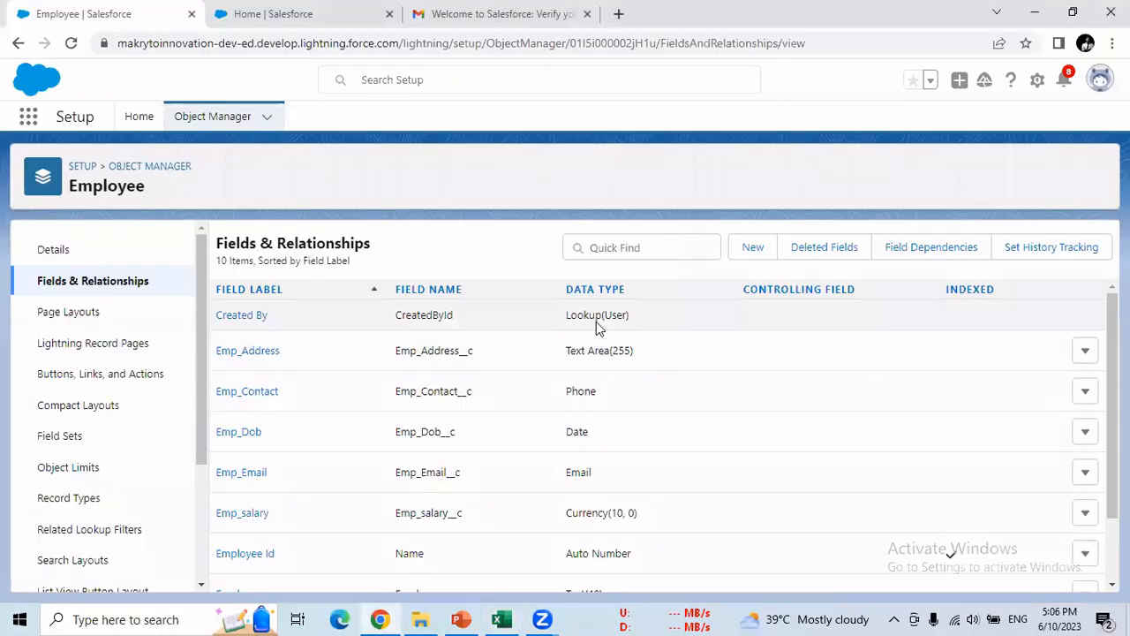
scroll(340, 347, down, 1)
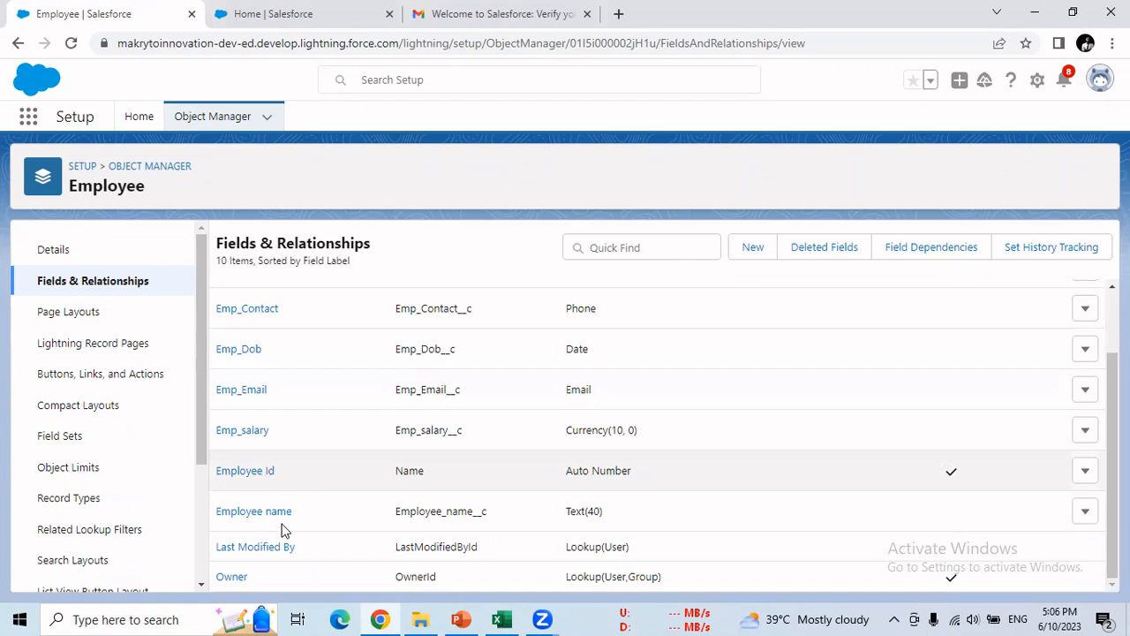
scroll(232, 348, up, 2)
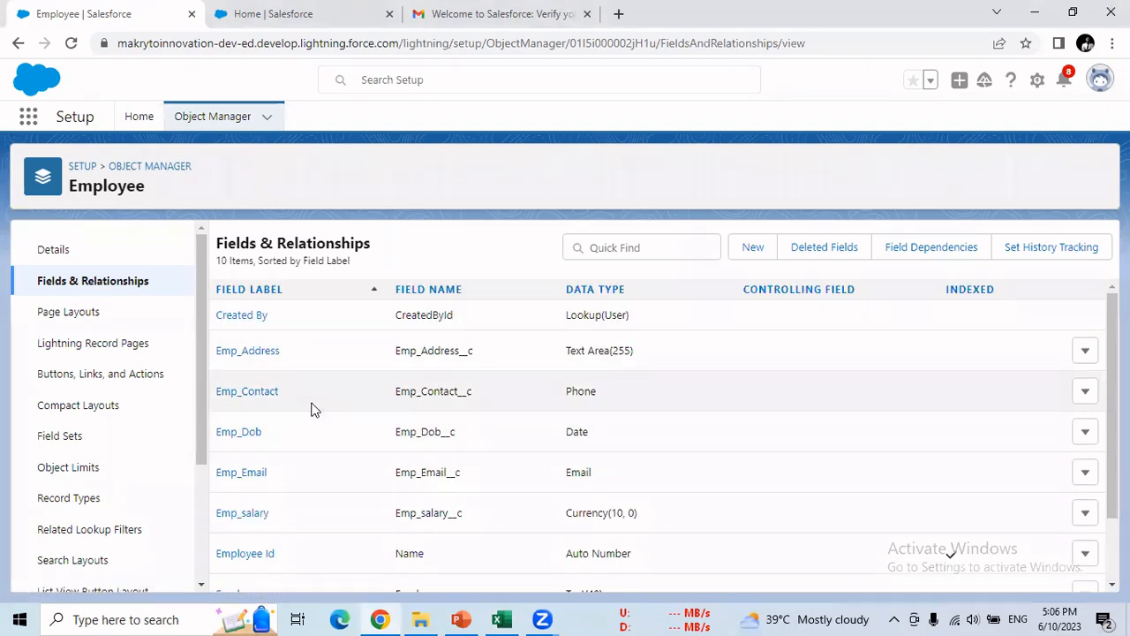
click(1087, 353)
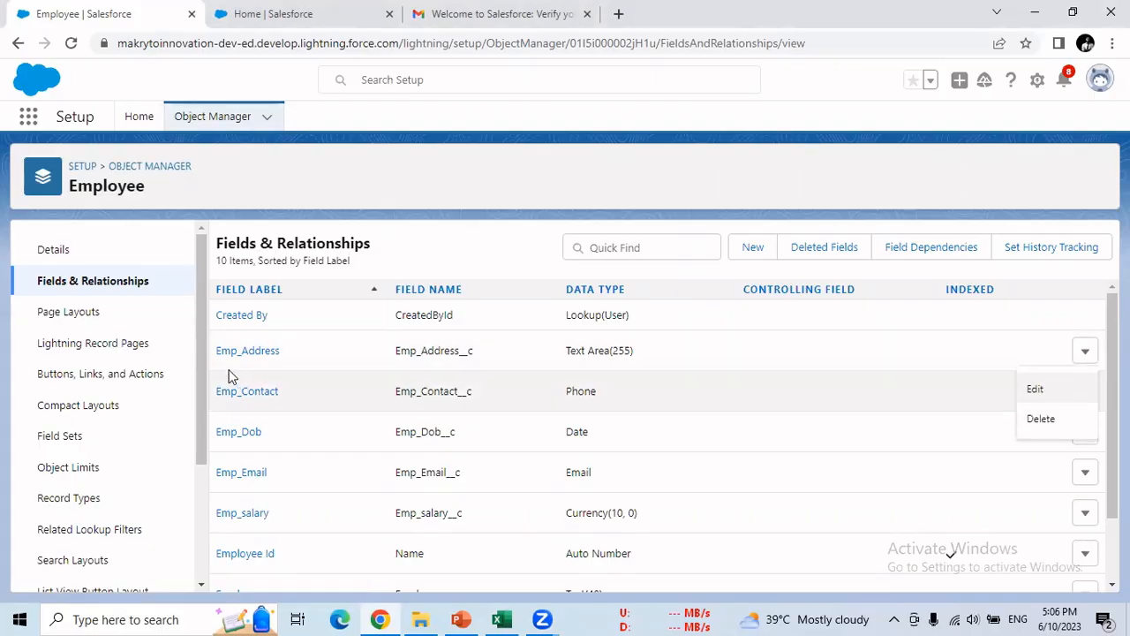
click(500, 619)
- Enter Yes in D8 through G8 of the Field row, then return to Salesforce
click(201, 317)
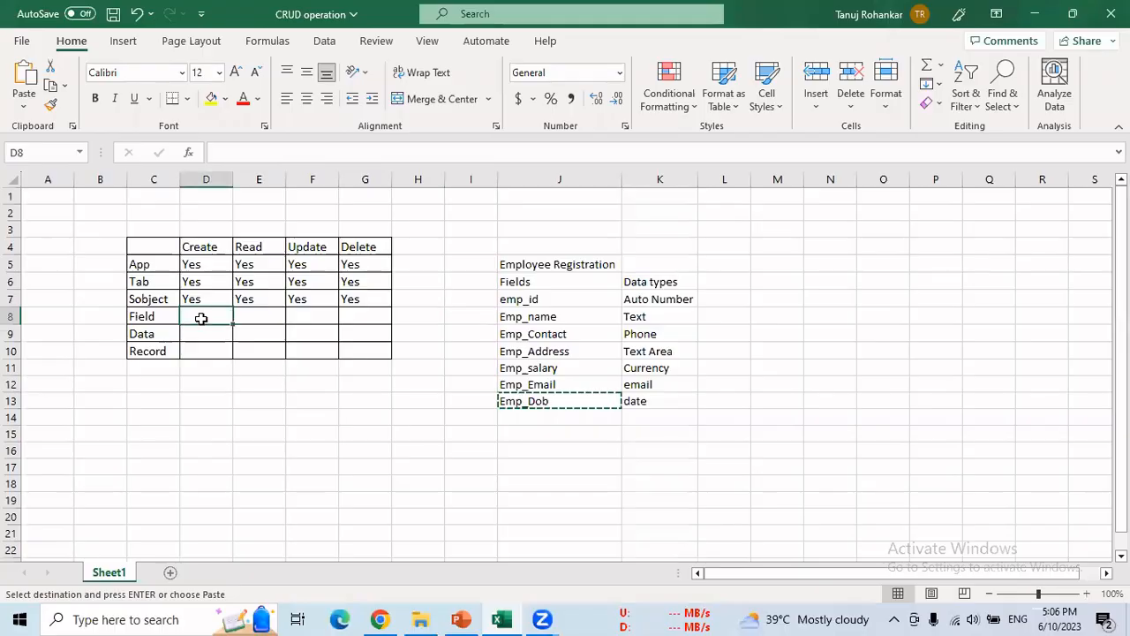
text(Yes)
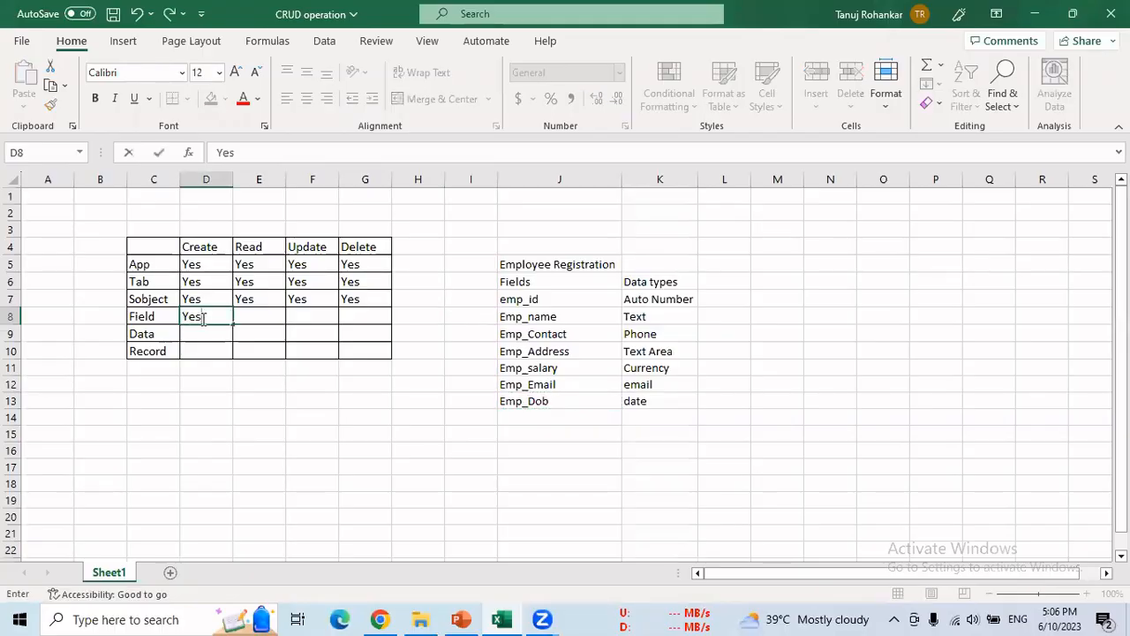
key(Tab)
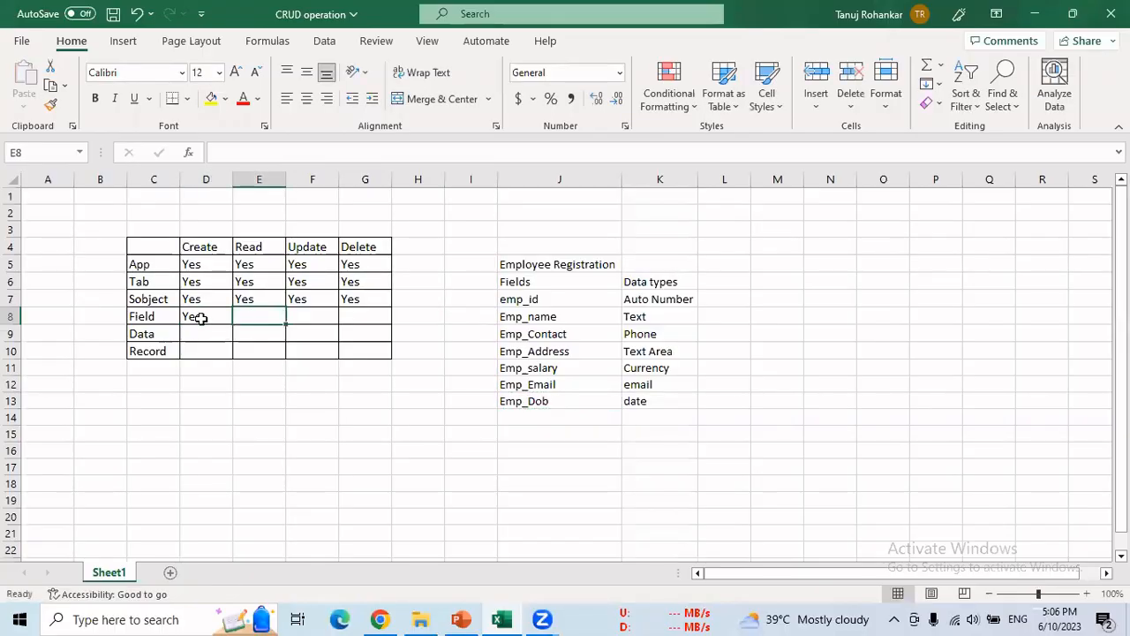
text(Yes)
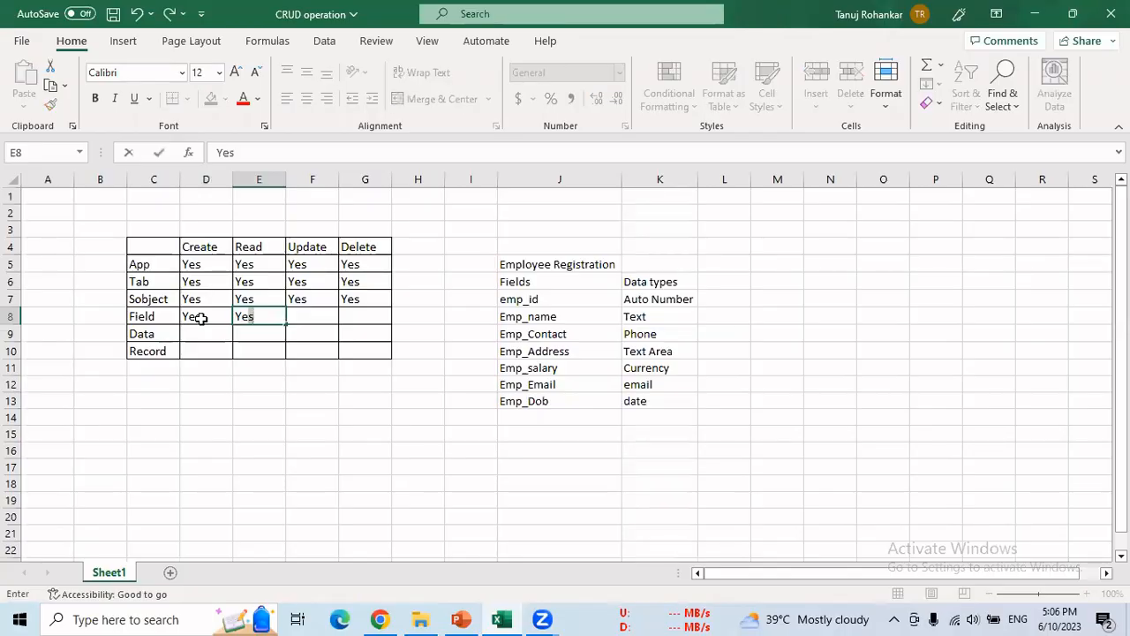
key(Tab)
text(Yes)
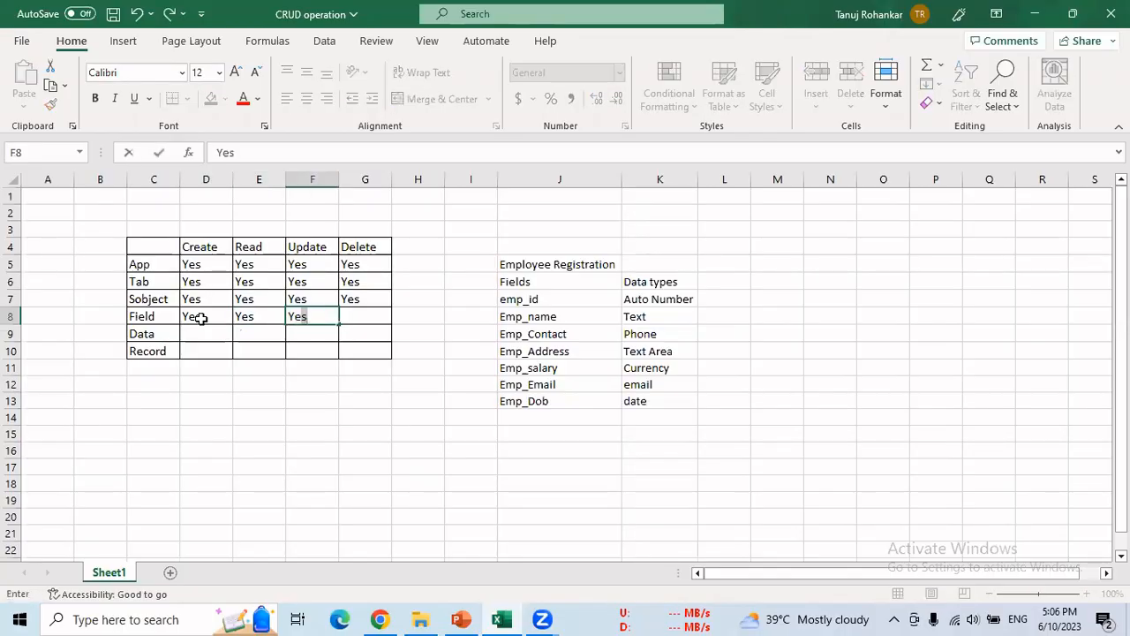
key(Tab)
text(Yes)
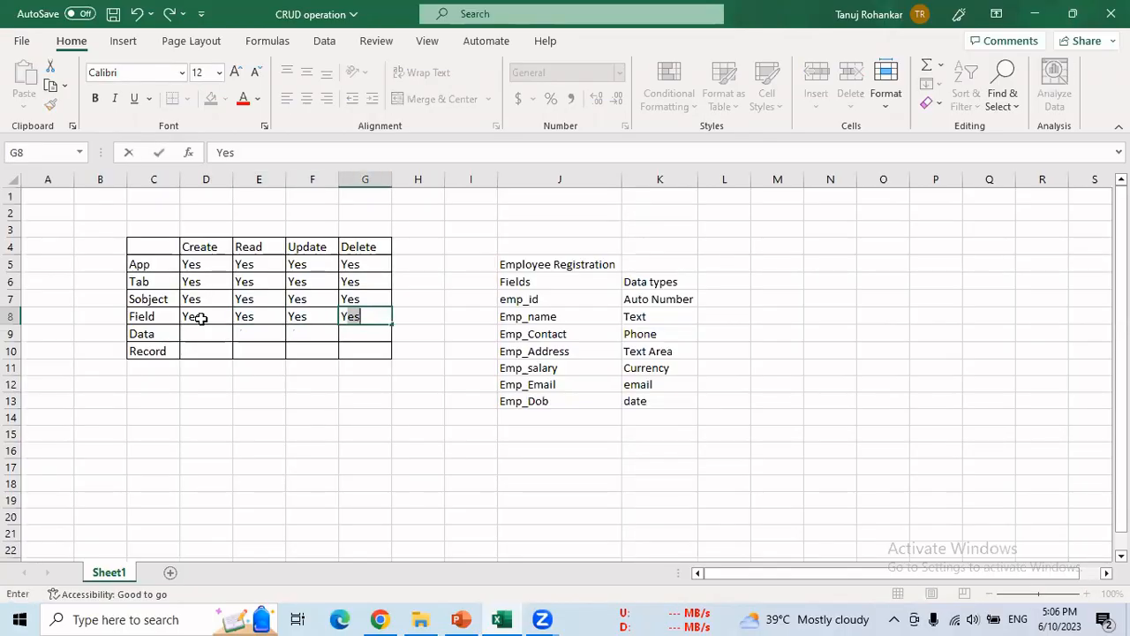
key(Return)
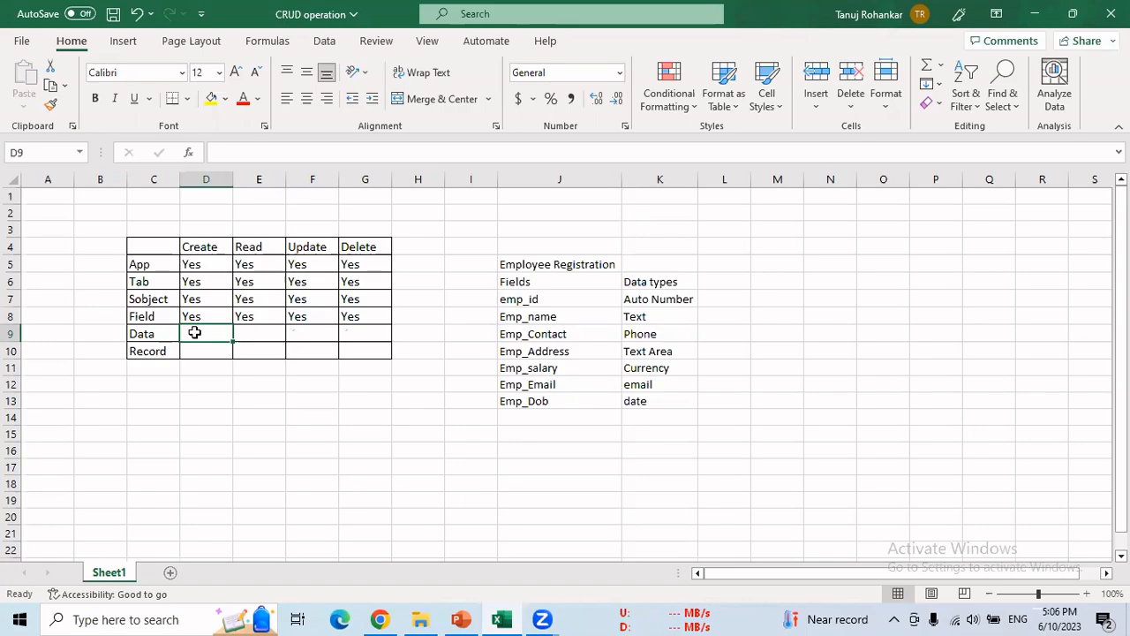
key(alt+Tab)
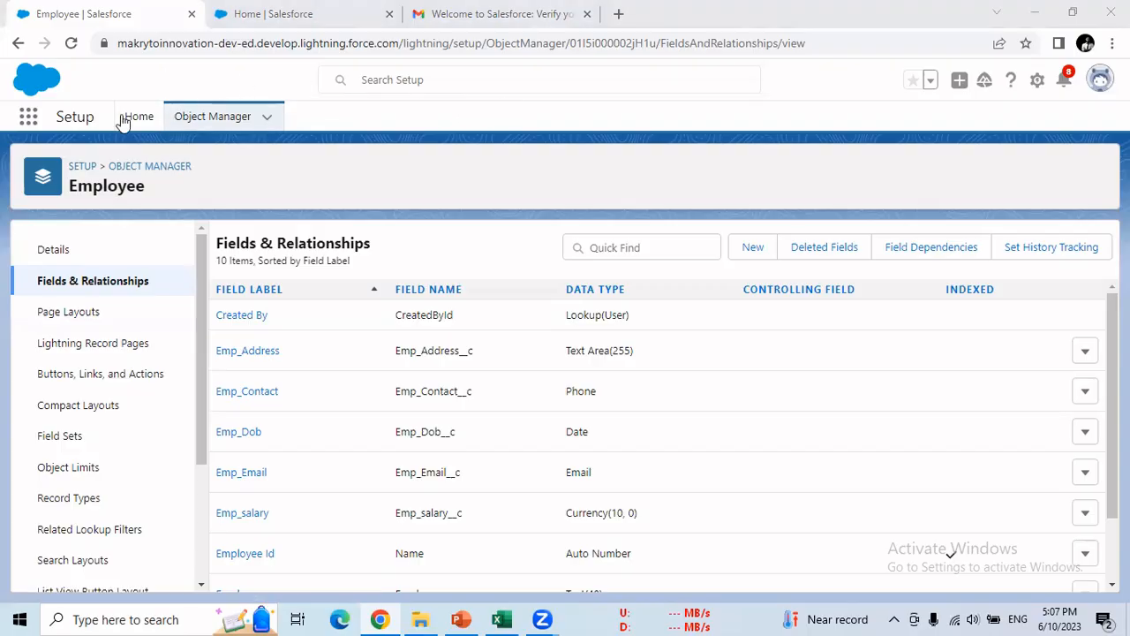
- Search the App Launcher for 'second' and open Second App in a new browser tab
click(27, 118)
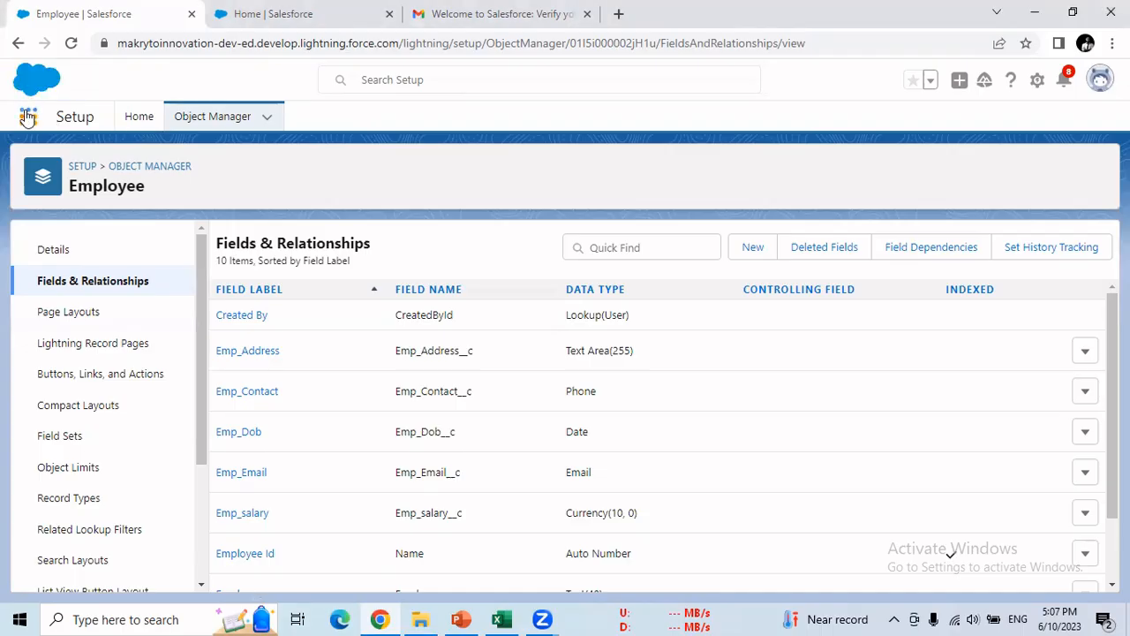
click(28, 117)
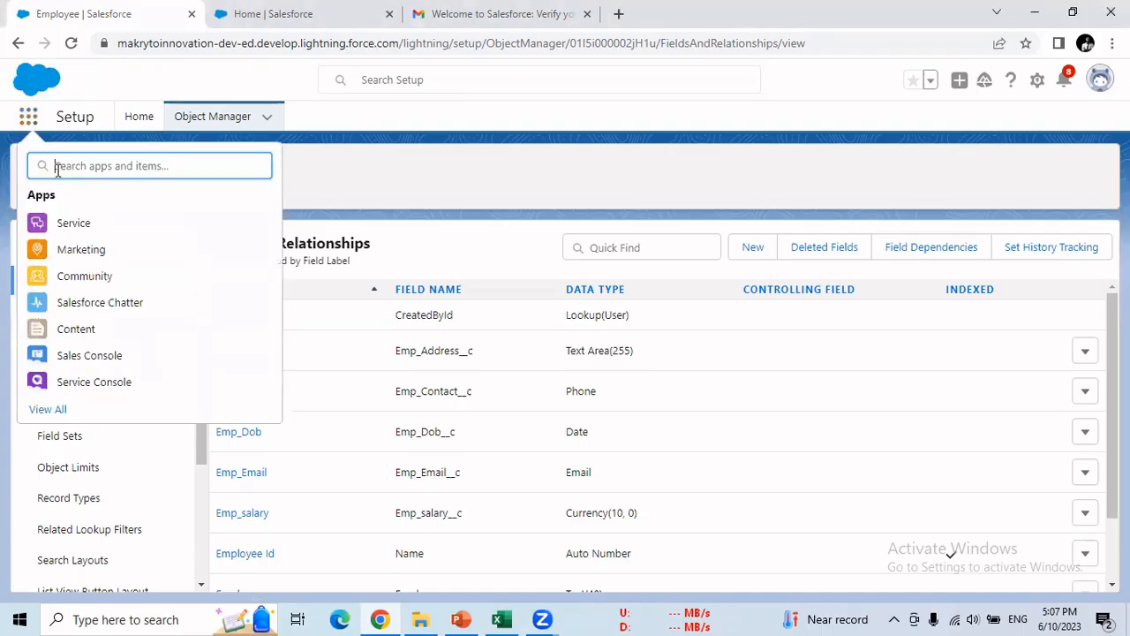
text(secon)
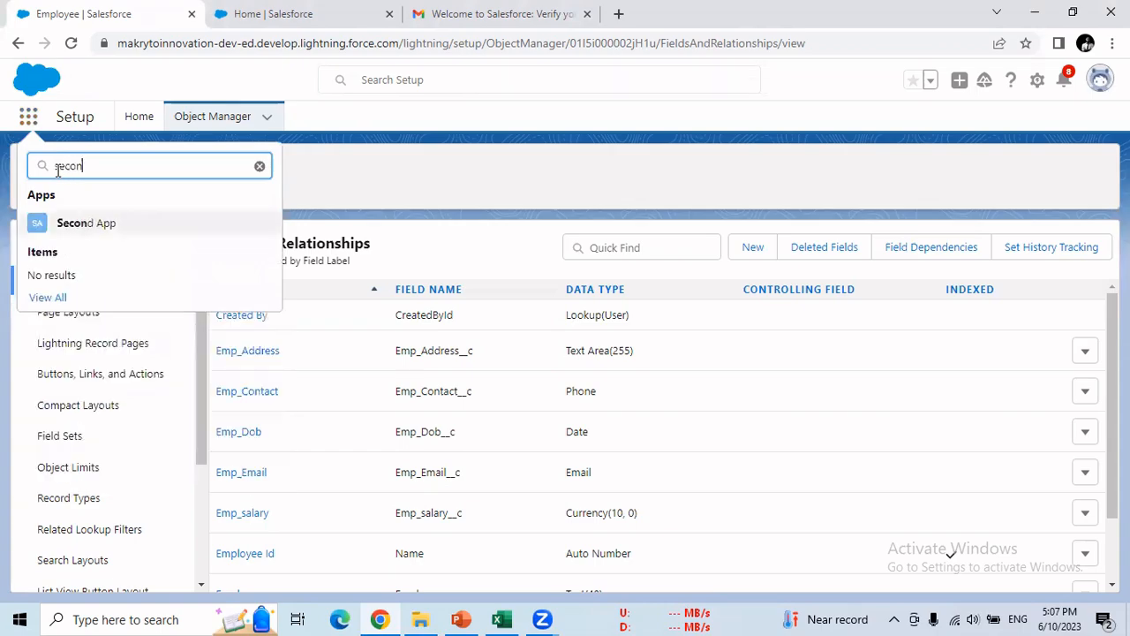
text(d)
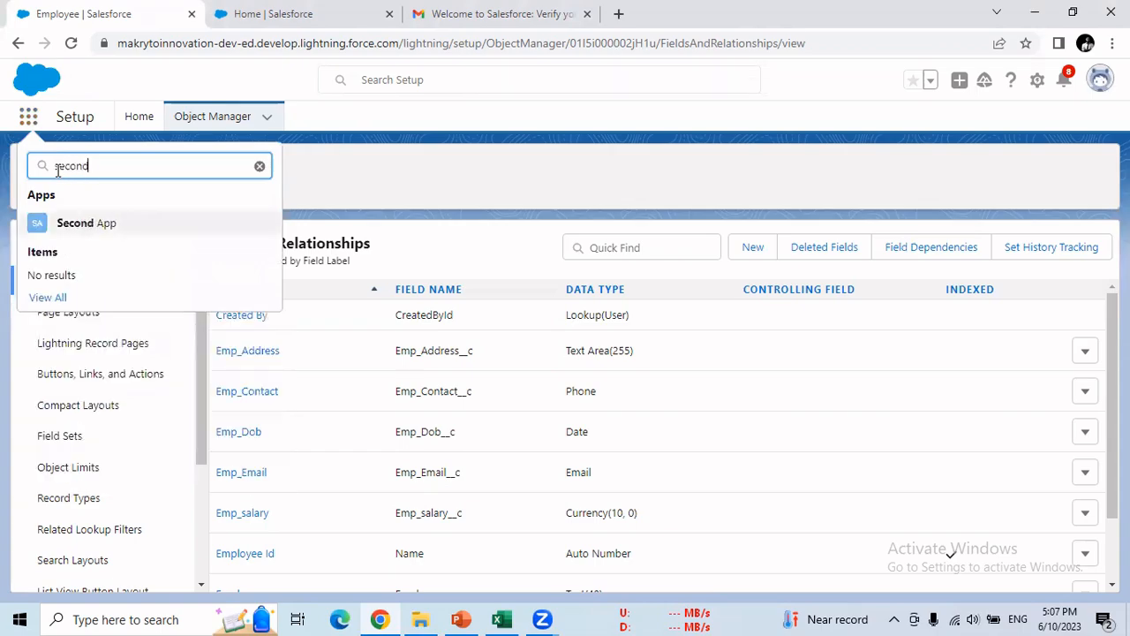
right_click(112, 226)
click(128, 236)
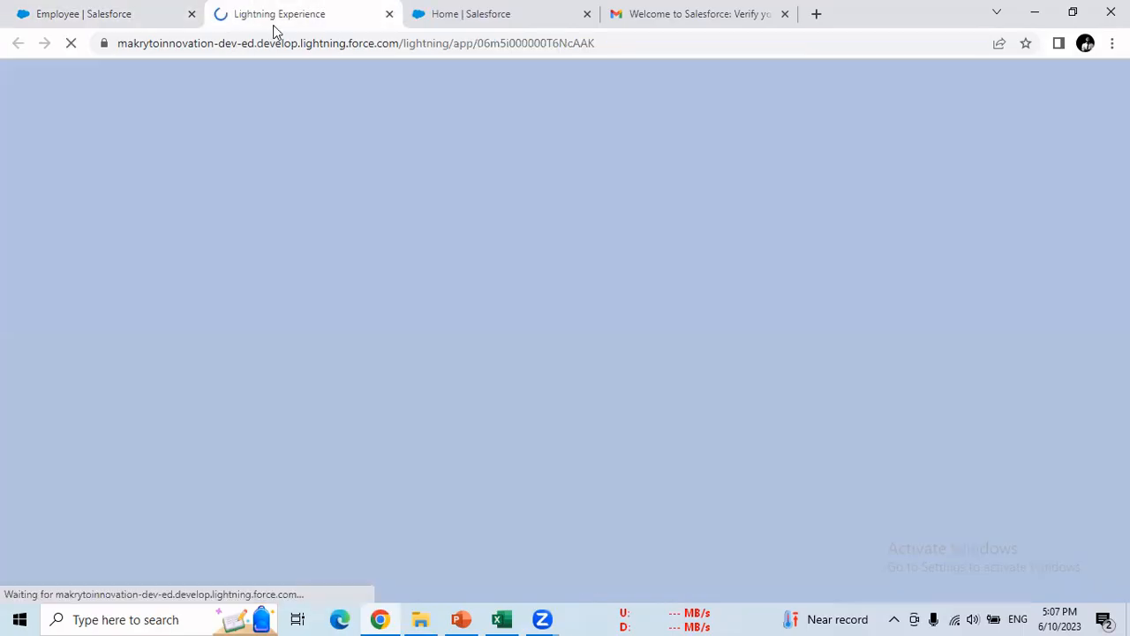
click(274, 27)
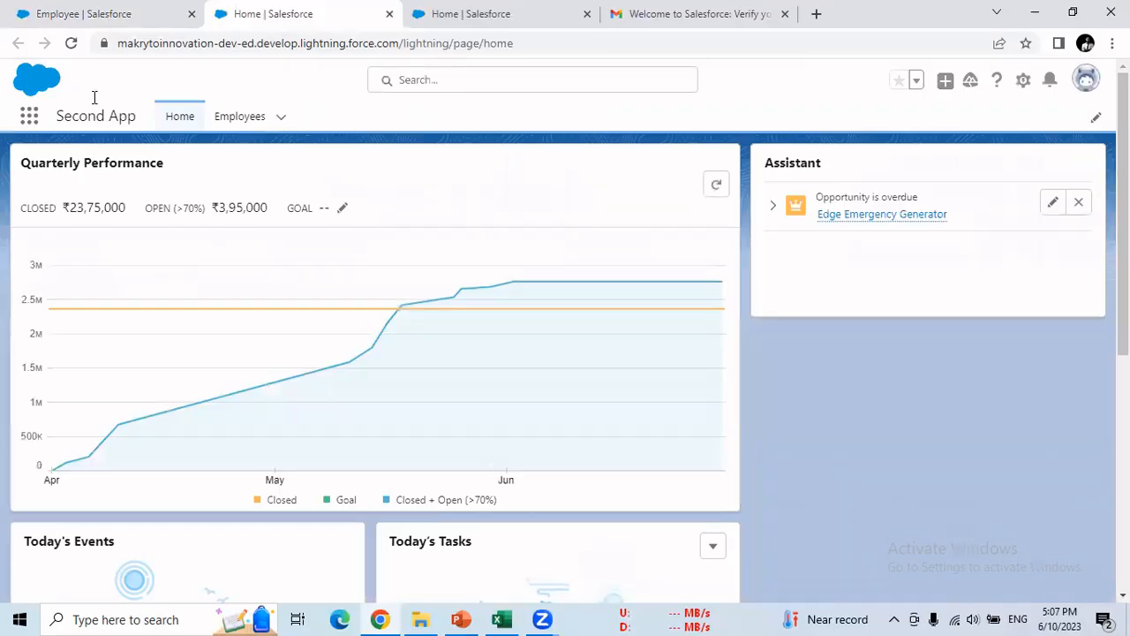
- Go to the Employees tab in Second App's navigation bar
click(243, 123)
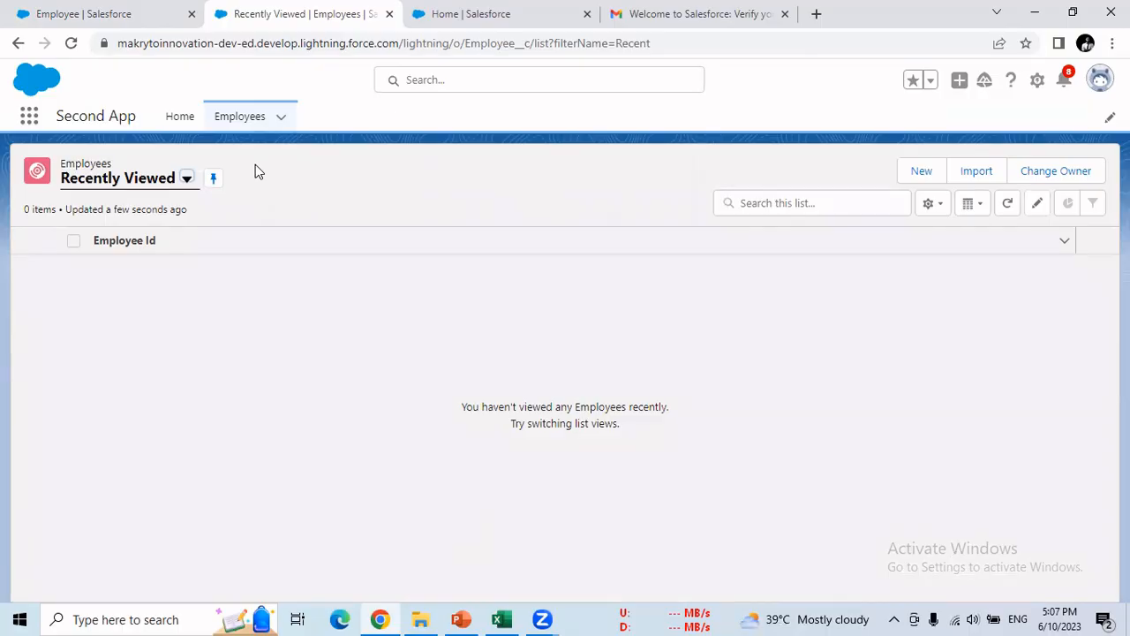
- Start a new Employee record and check the Emp_ field names in the Excel sheet
click(918, 172)
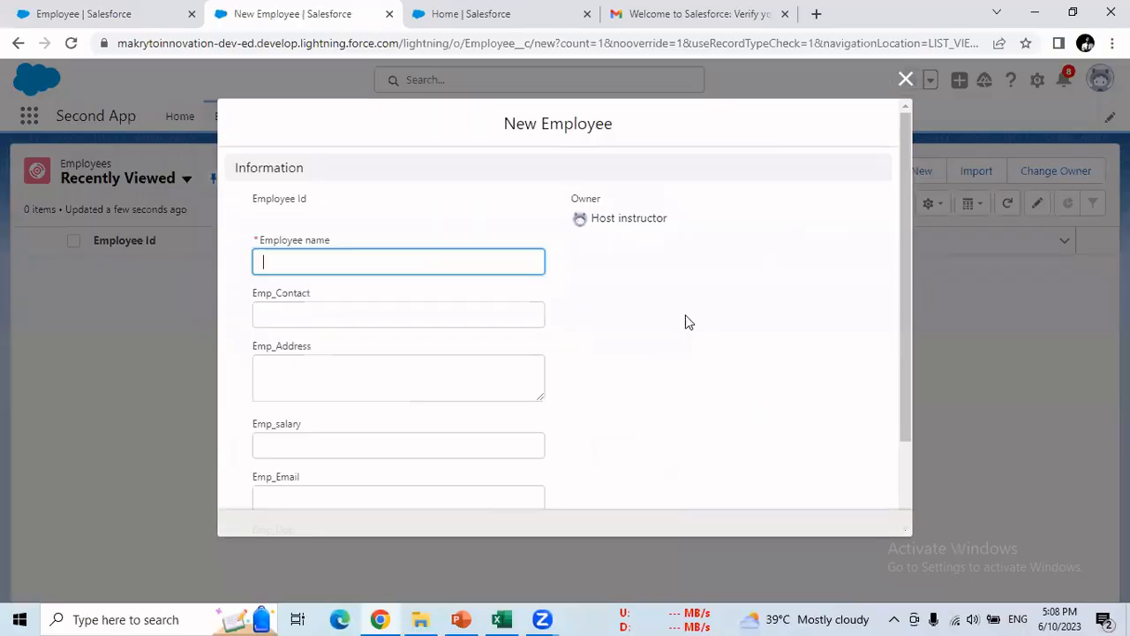
scroll(410, 226, down, 2)
scroll(410, 227, up, 2)
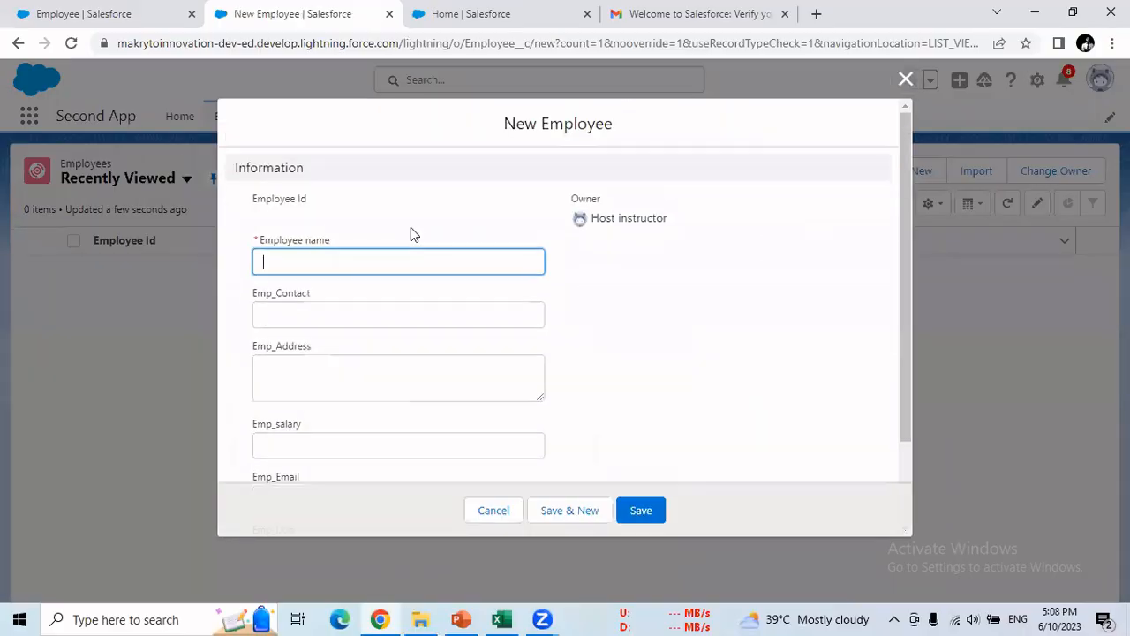
scroll(410, 228, down, 2)
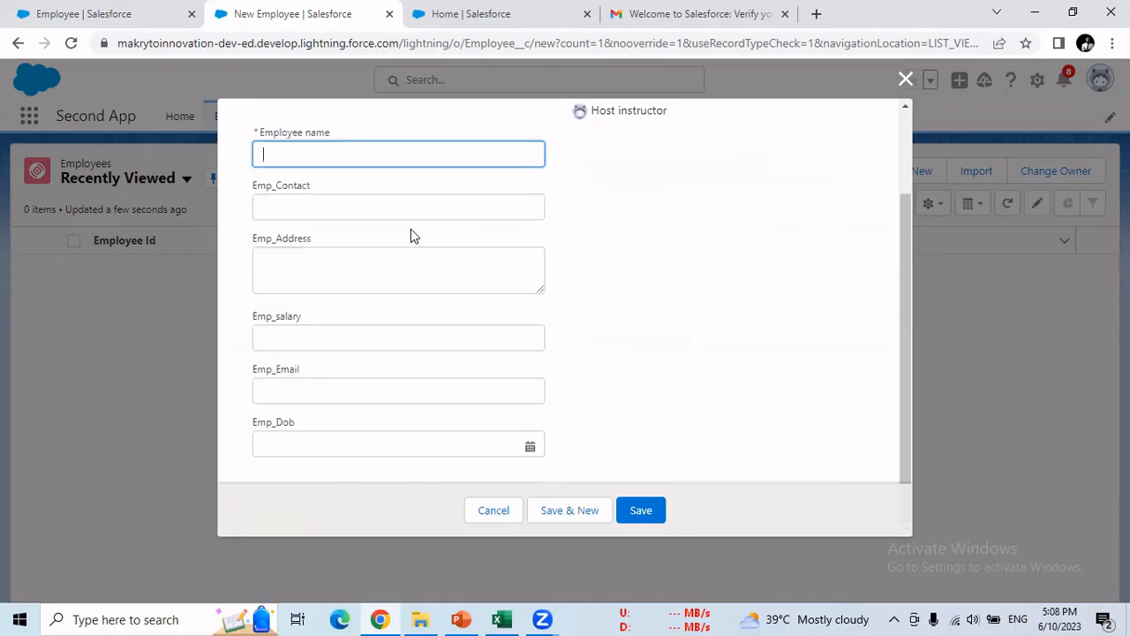
click(500, 619)
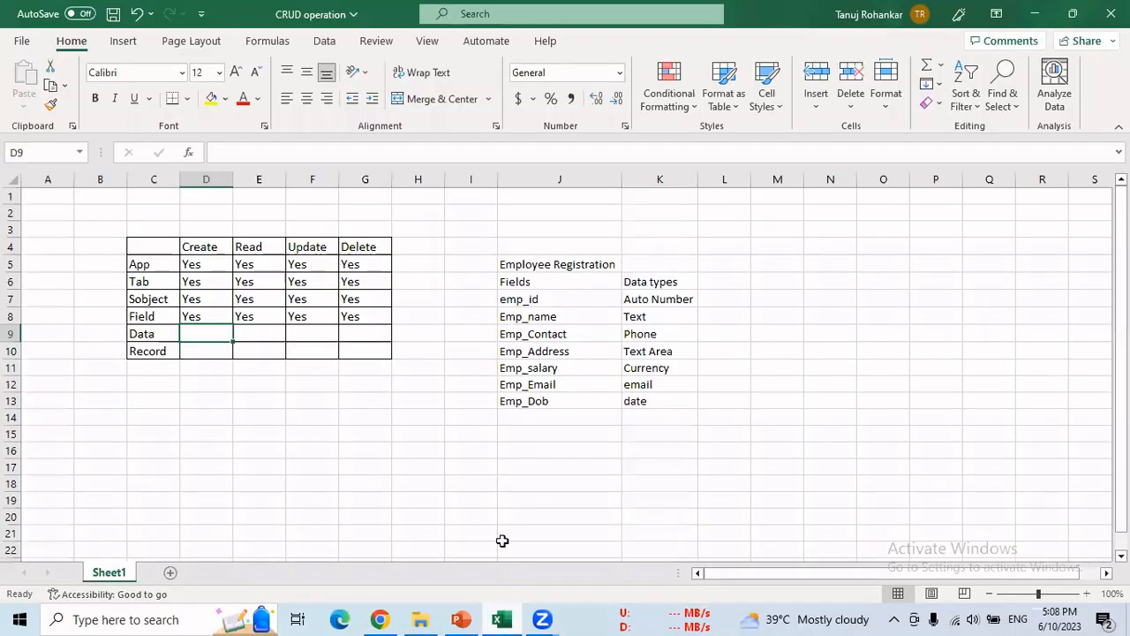
click(518, 318)
click(525, 334)
click(527, 352)
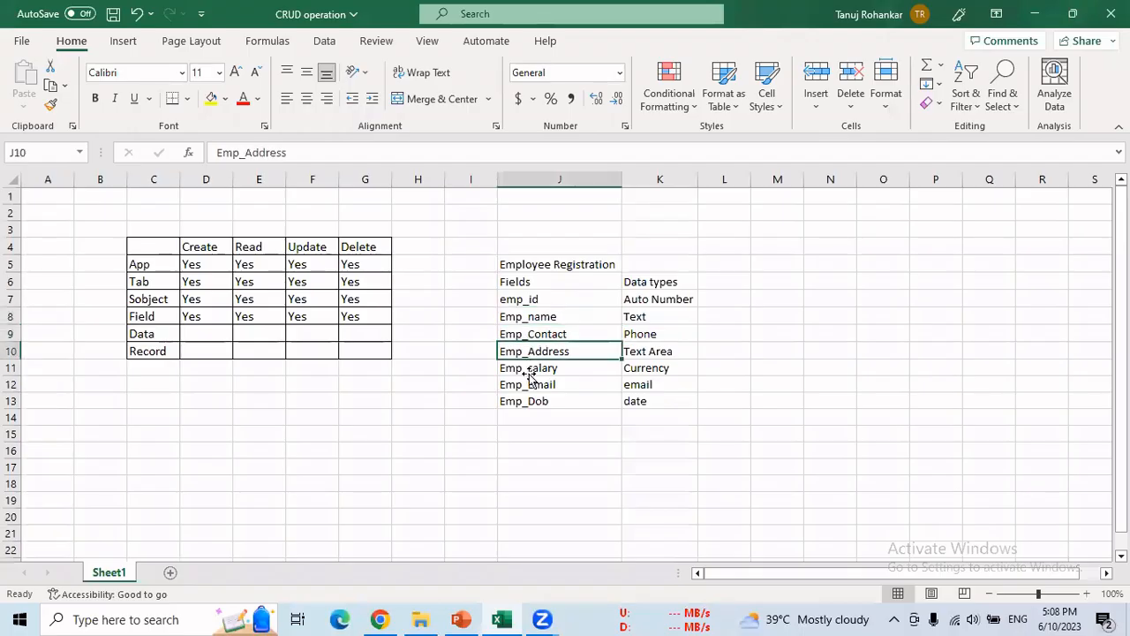
click(532, 369)
click(533, 384)
click(534, 401)
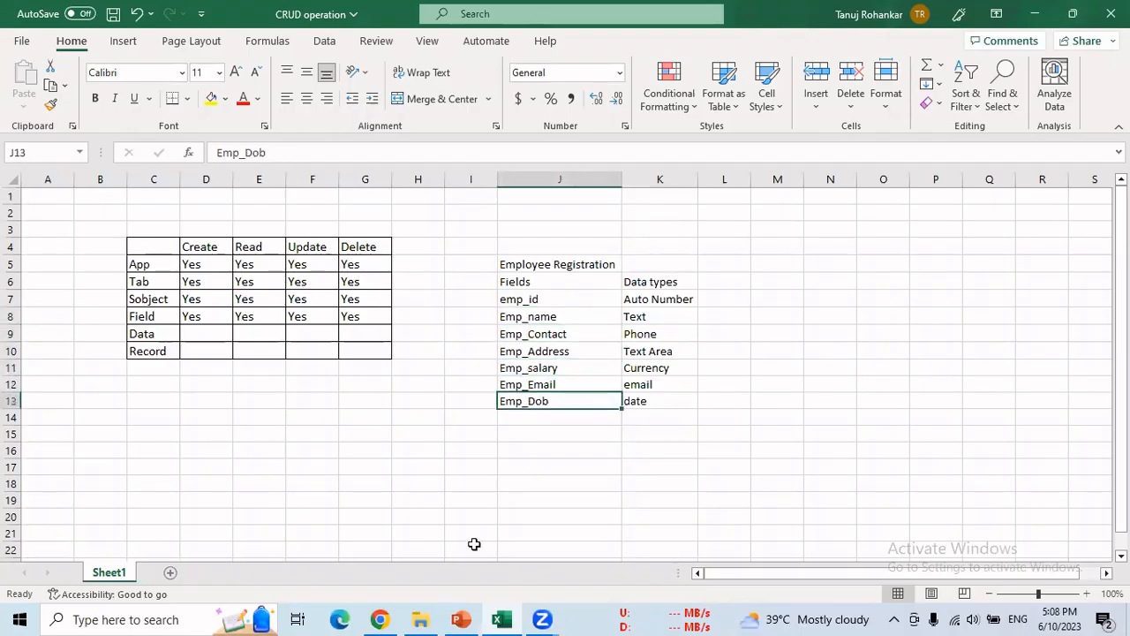
click(380, 619)
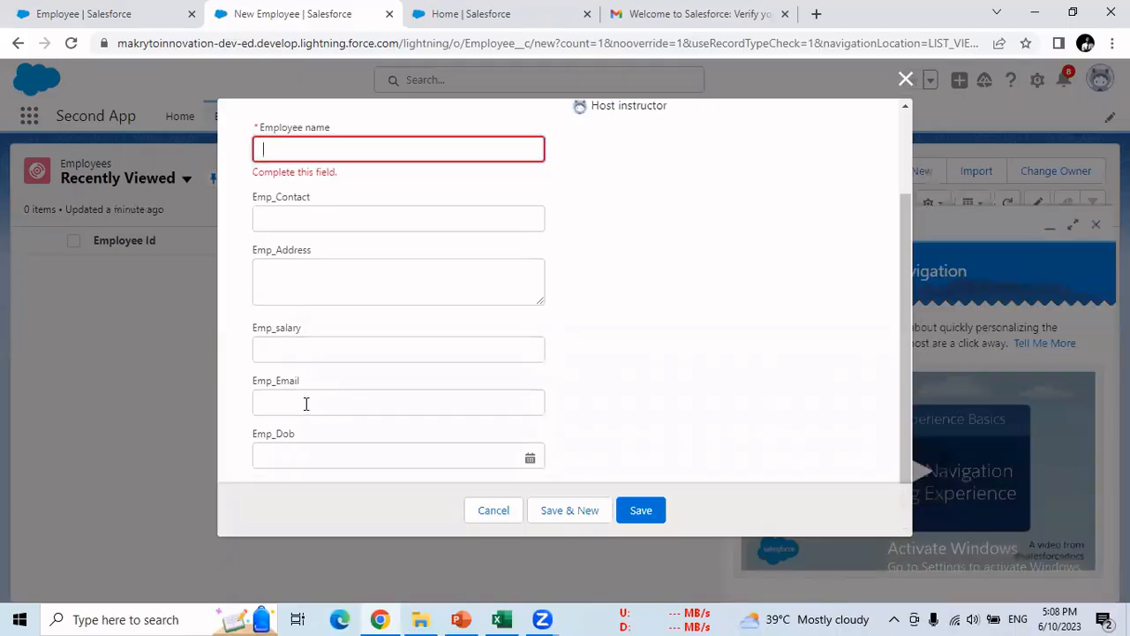
- Fill in the employee's name, contact number and address
scroll(372, 378, down, 1)
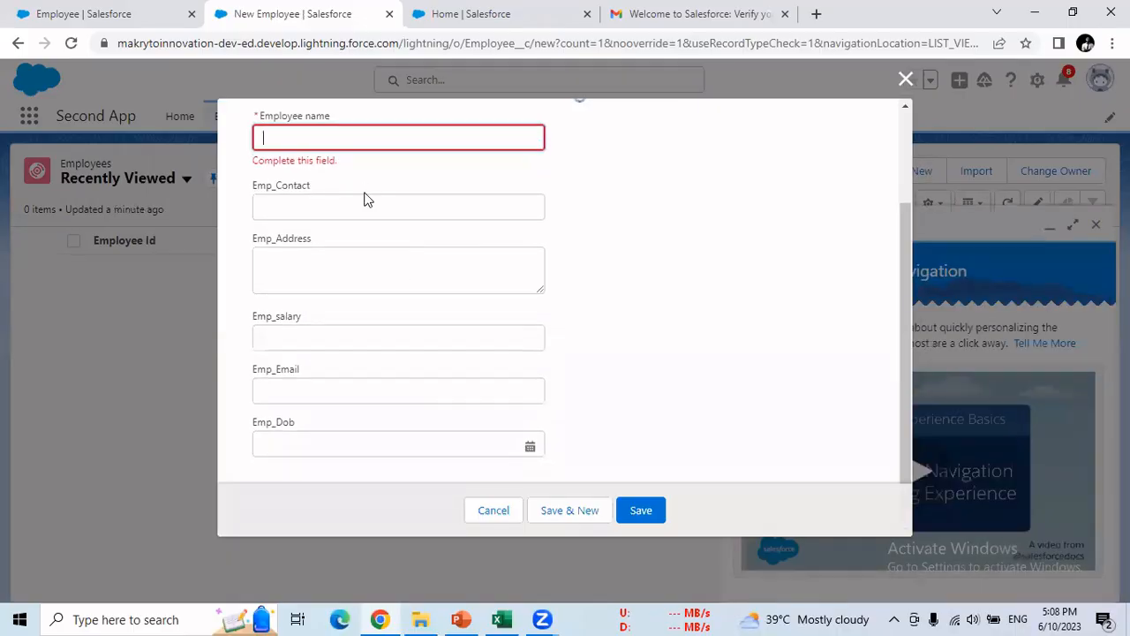
scroll(364, 194, up, 2)
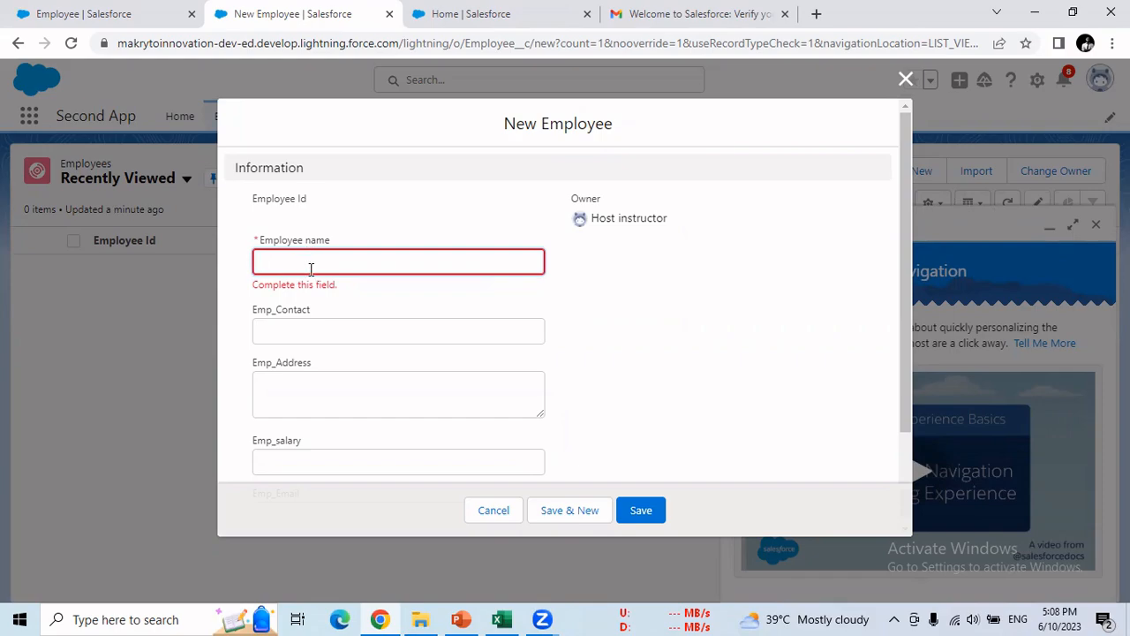
text(noj)
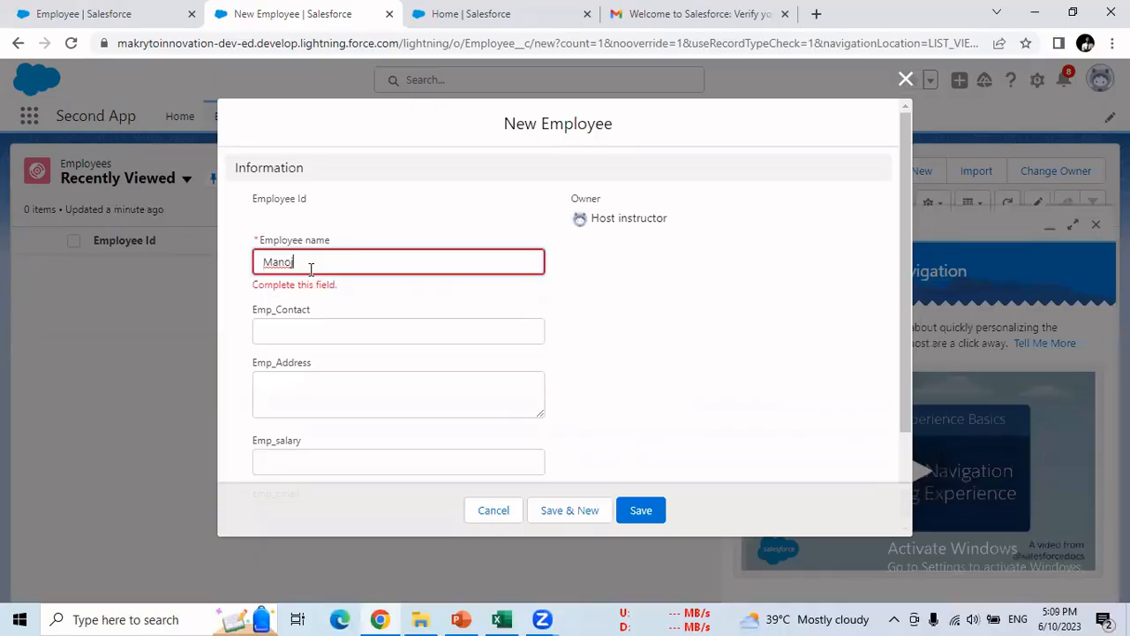
click(306, 329)
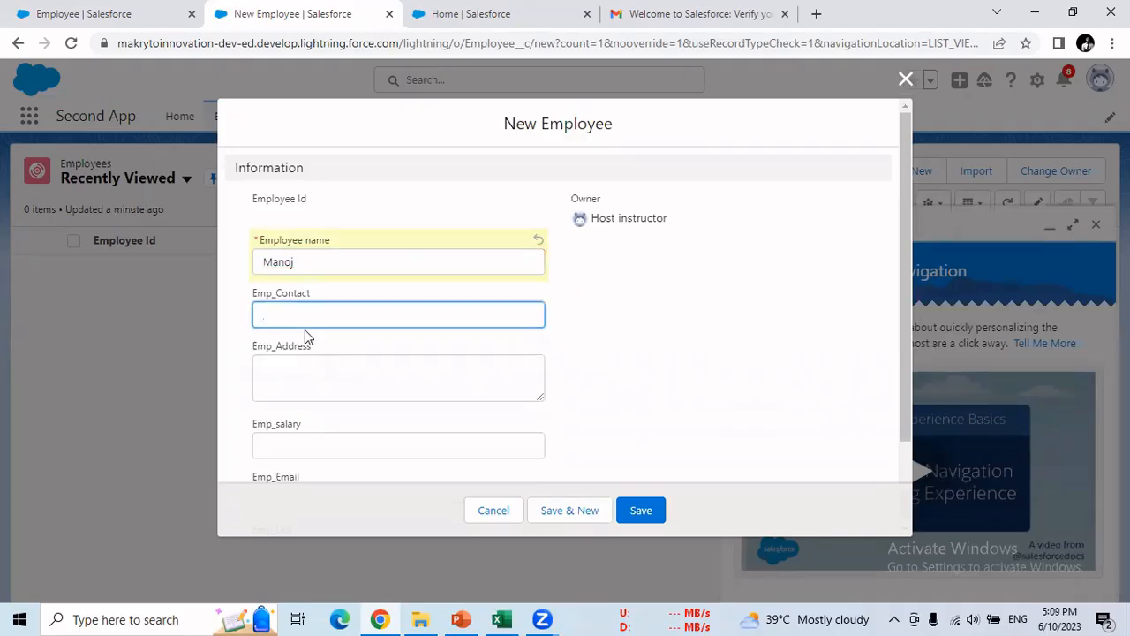
text(1234567890)
click(314, 379)
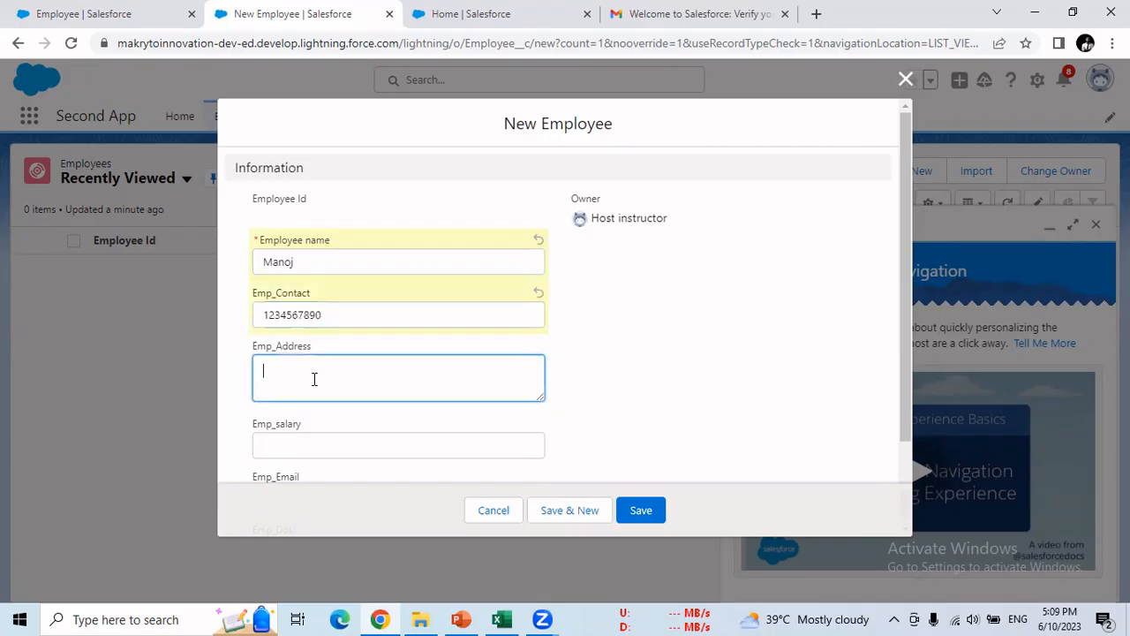
text(Amravati)
- Set Emp_salary to 50000 and fill in the employee's e-mail address
key(Tab)
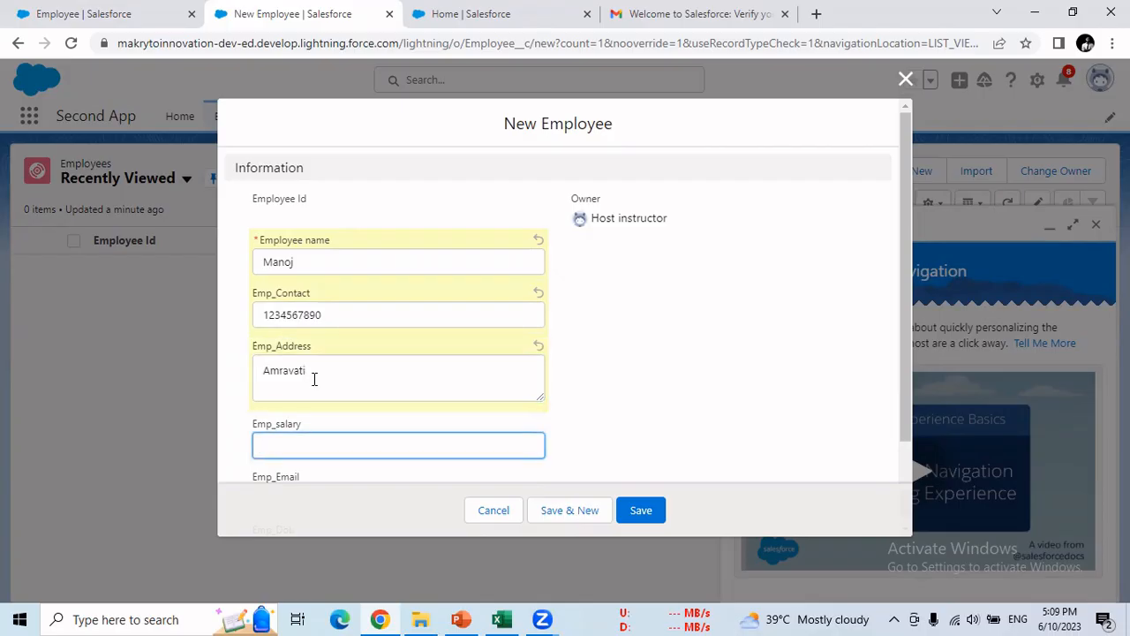
text(50000)
scroll(281, 370, down, 2)
click(277, 156)
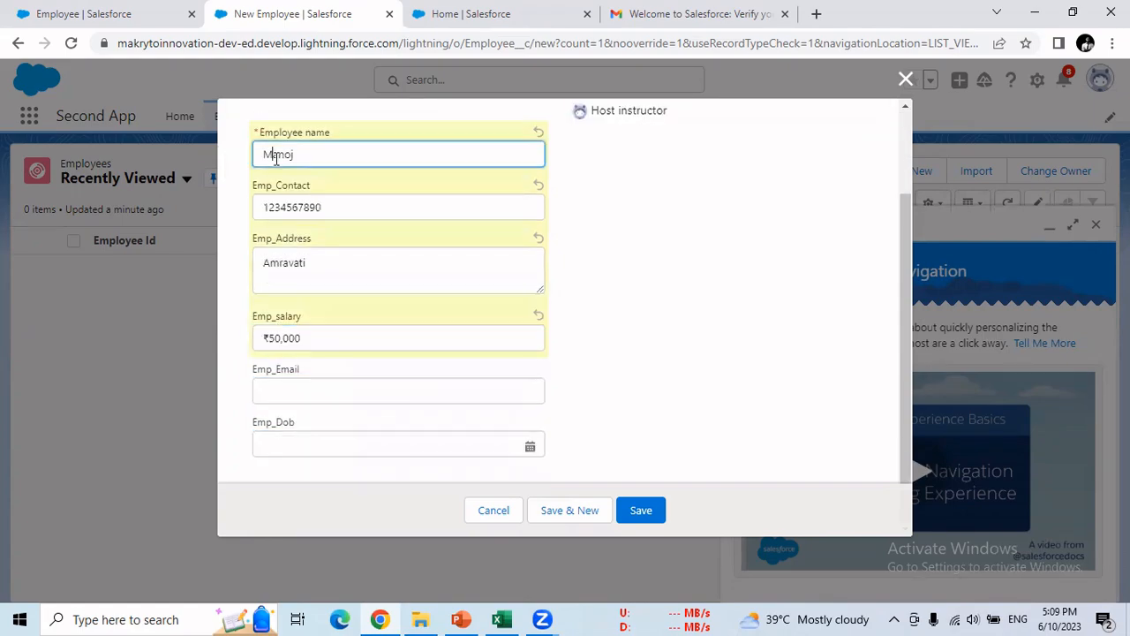
click(279, 388)
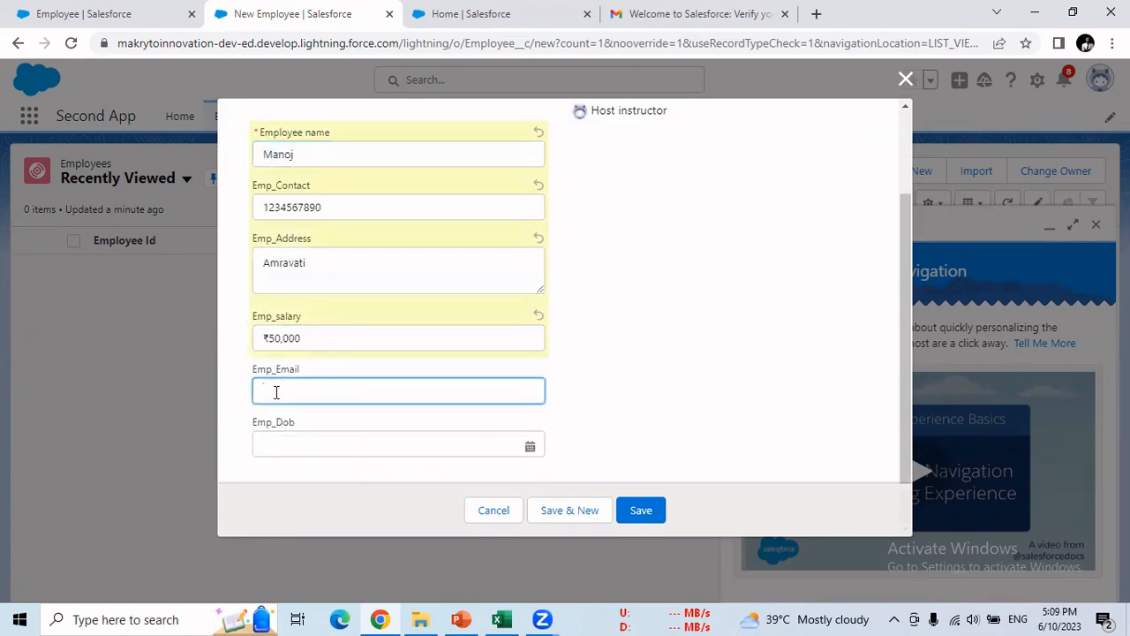
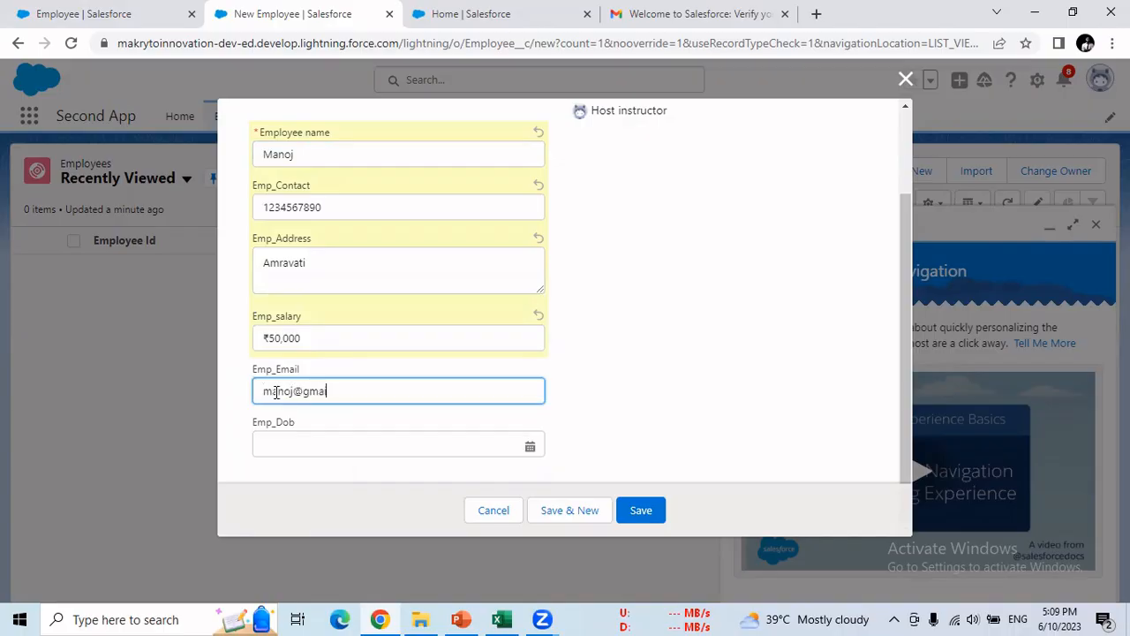
key(Tab)
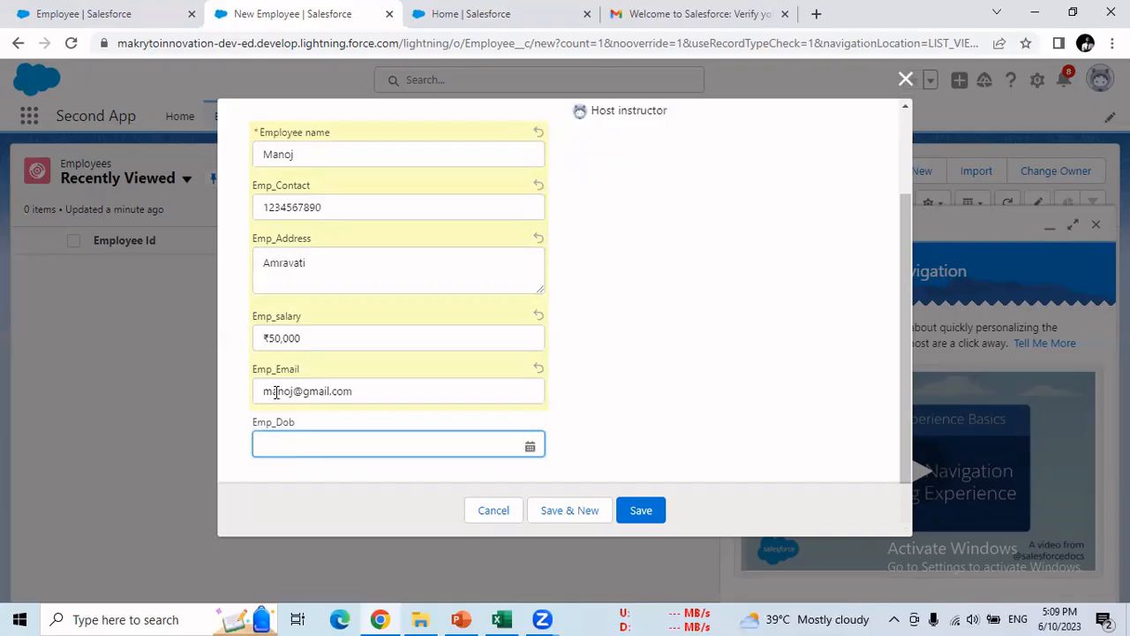
- Set the date of birth to 19 June 1996 and save the new employee record
click(530, 446)
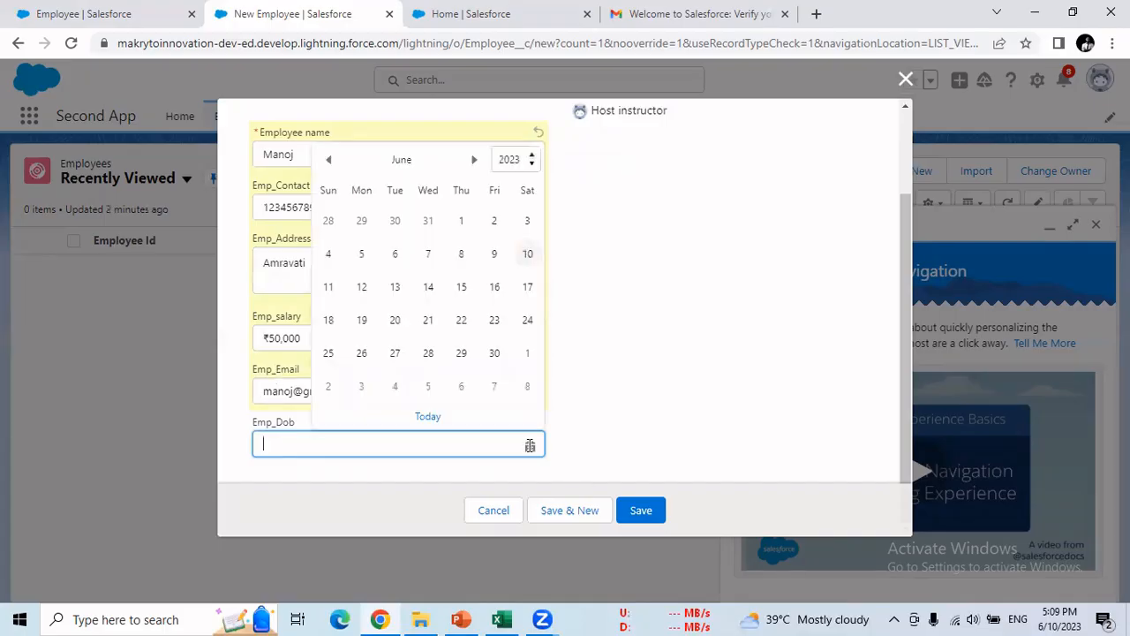
click(528, 159)
scroll(533, 228, up, 3)
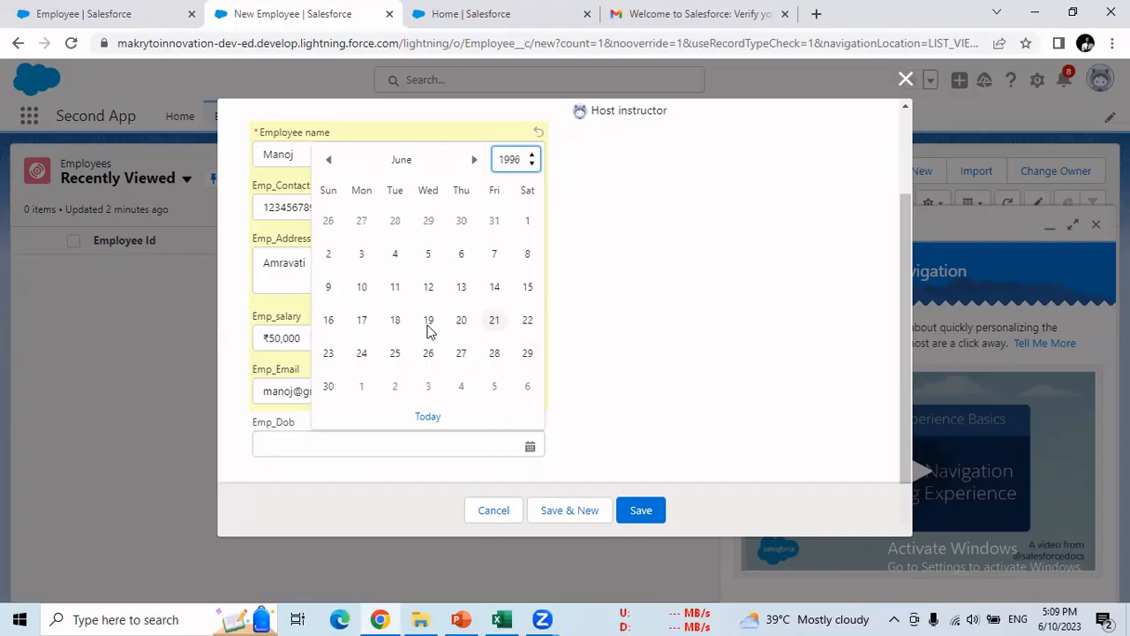
click(510, 314)
click(431, 319)
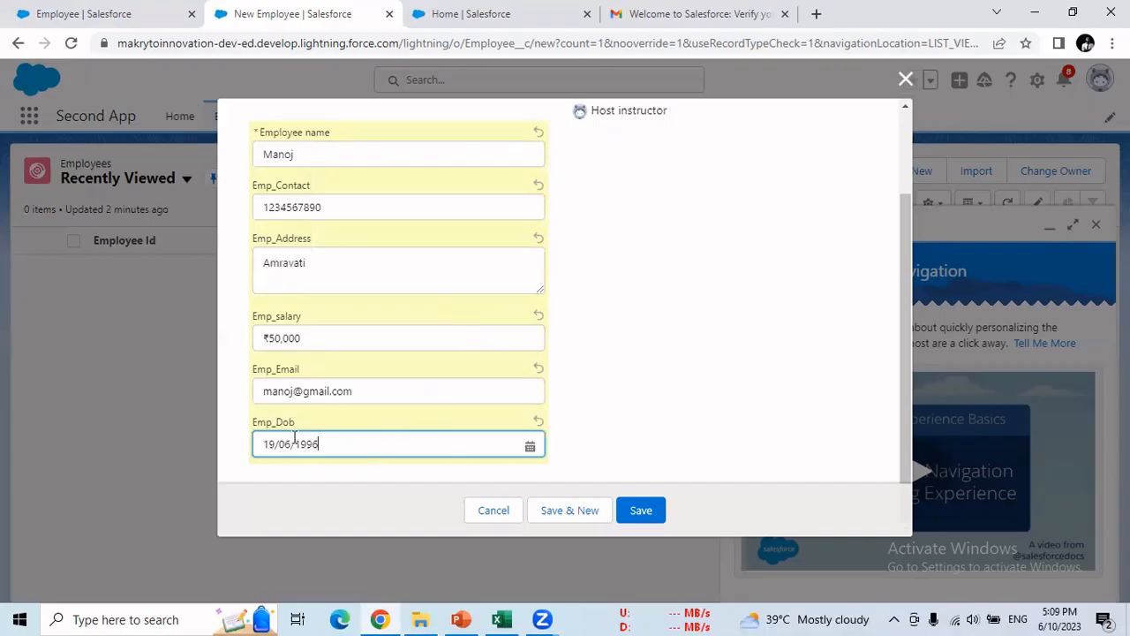
scroll(304, 185, up, 2)
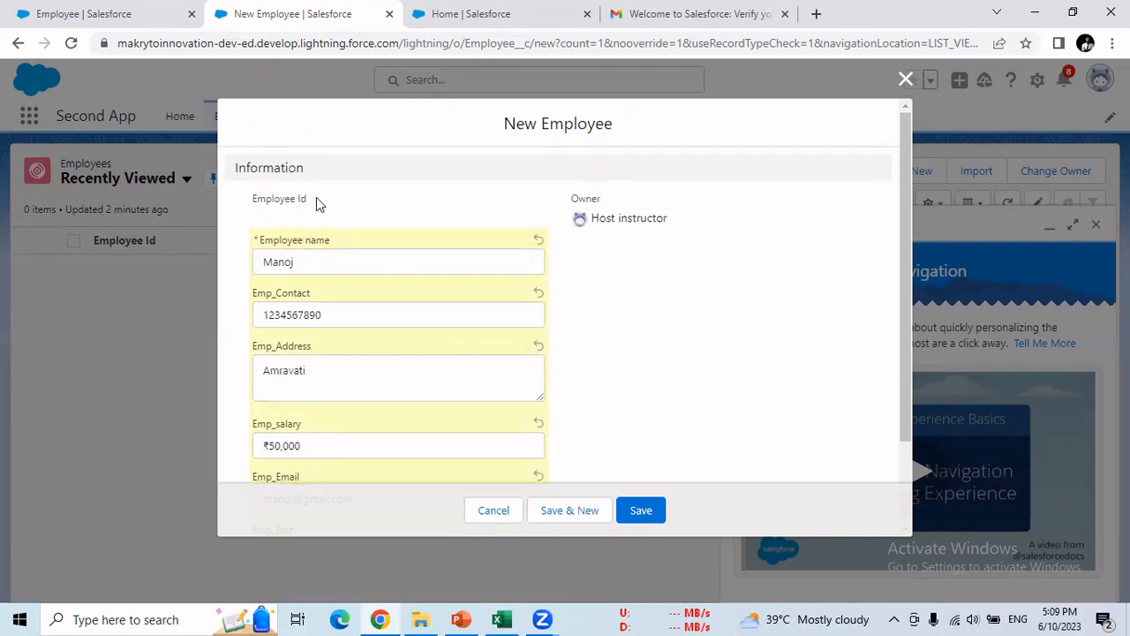
drag(282, 198, 253, 198)
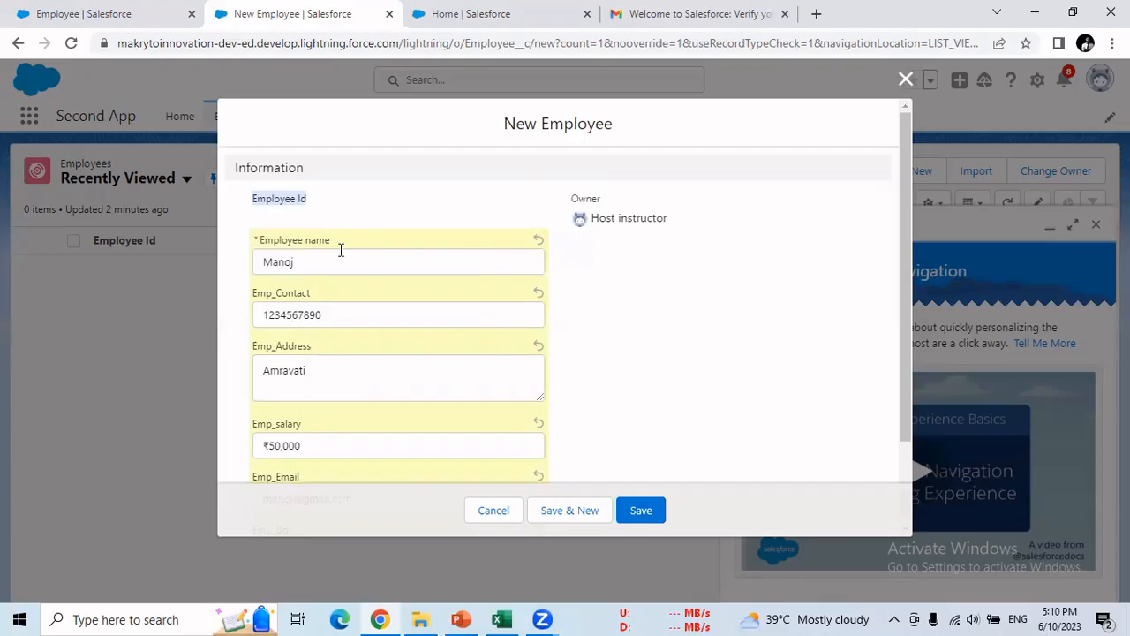
click(641, 512)
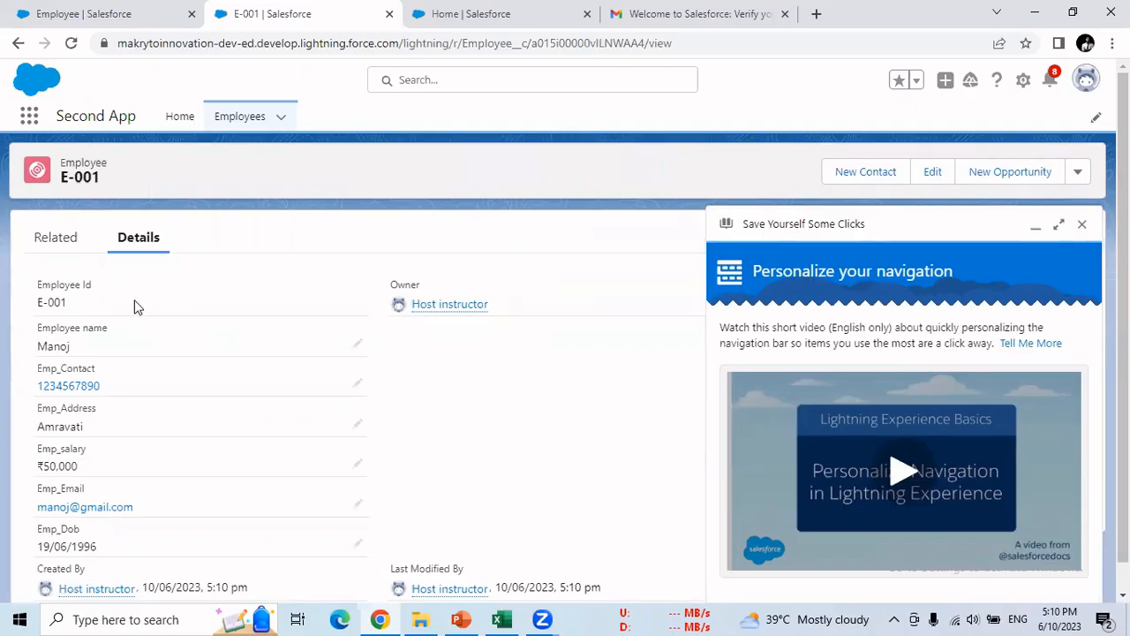
- Review the saved record's Employee Id E-001 and ₹50,000 salary, then close the navigation tips popup
drag(68, 302, 32, 304)
click(75, 362)
scroll(84, 421, down, 1)
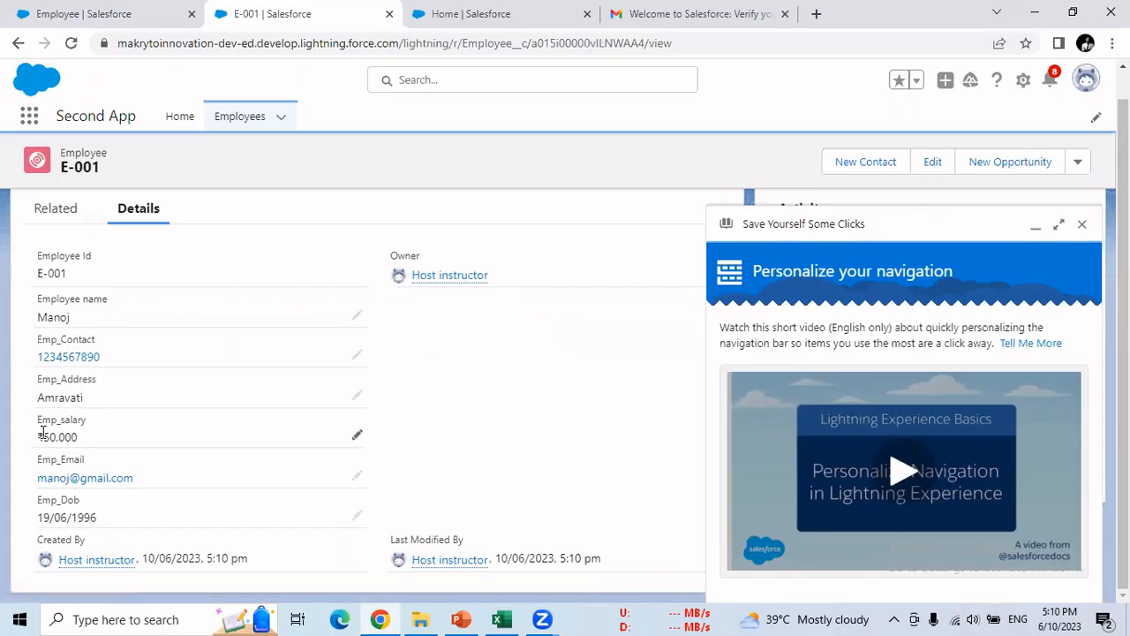
drag(36, 422, 86, 421)
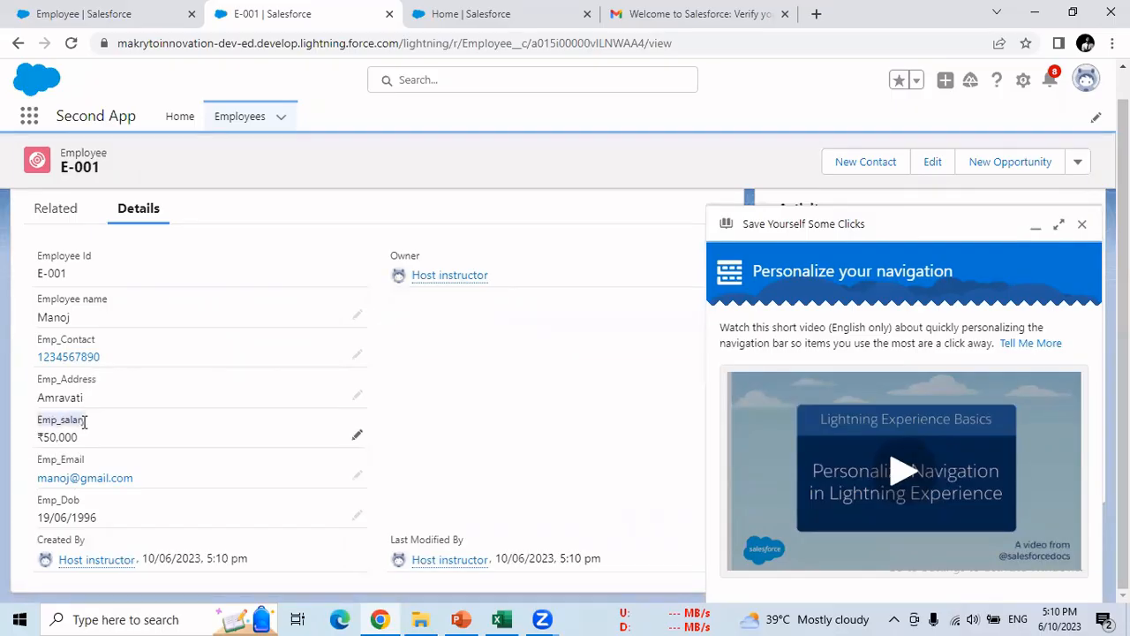
click(40, 439)
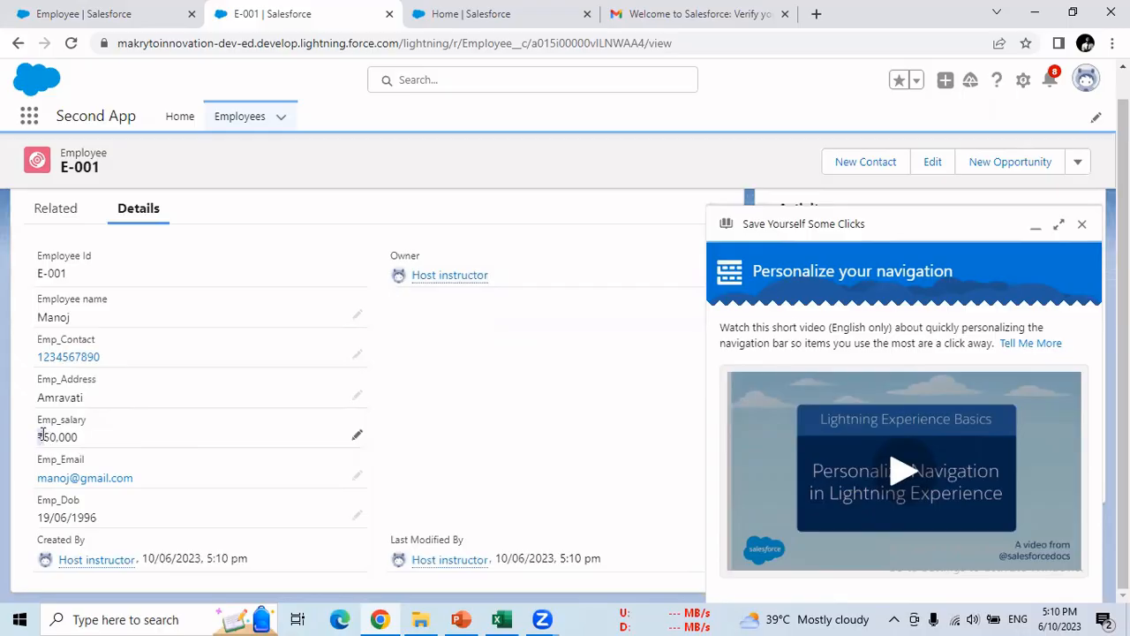
click(1084, 223)
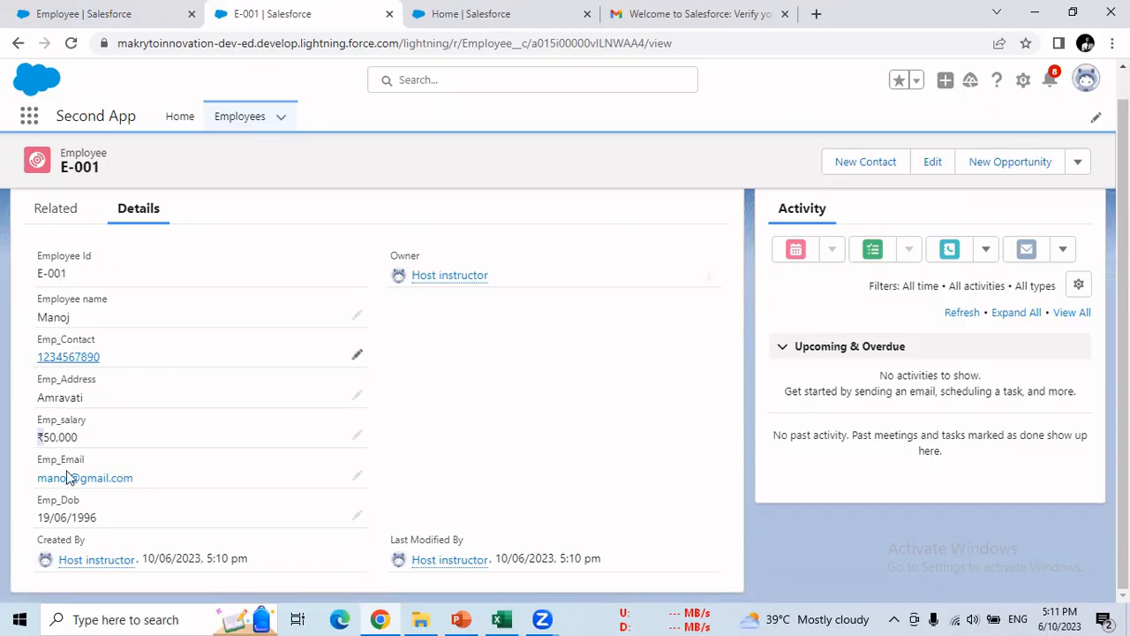
- Start inline editing of the employee record twice and cancel both times without changes
double_click(59, 315)
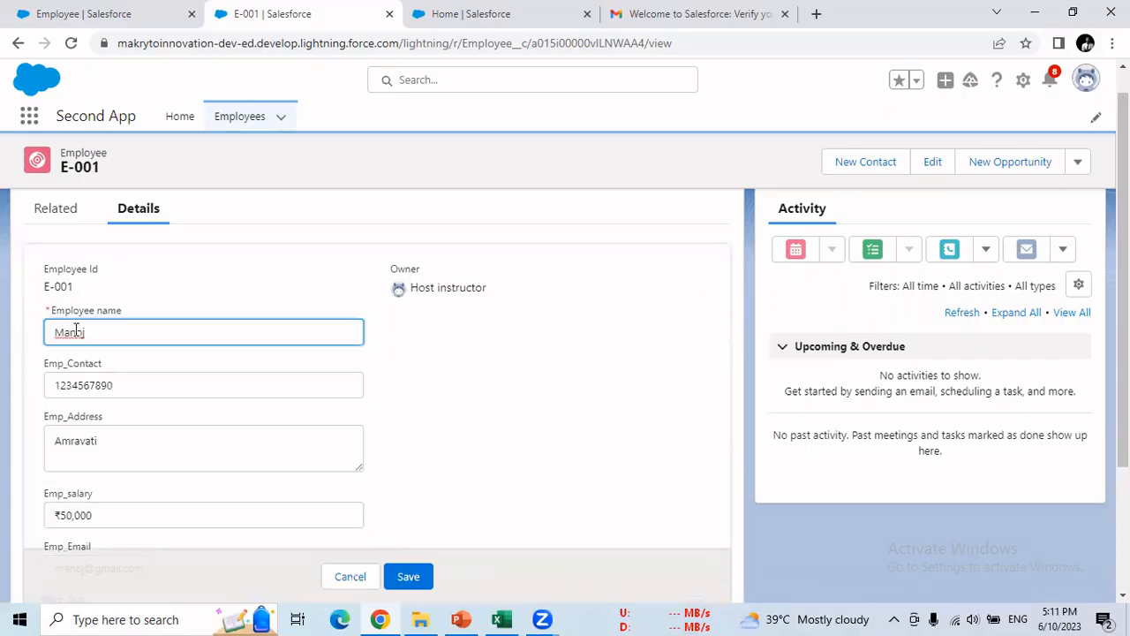
click(362, 580)
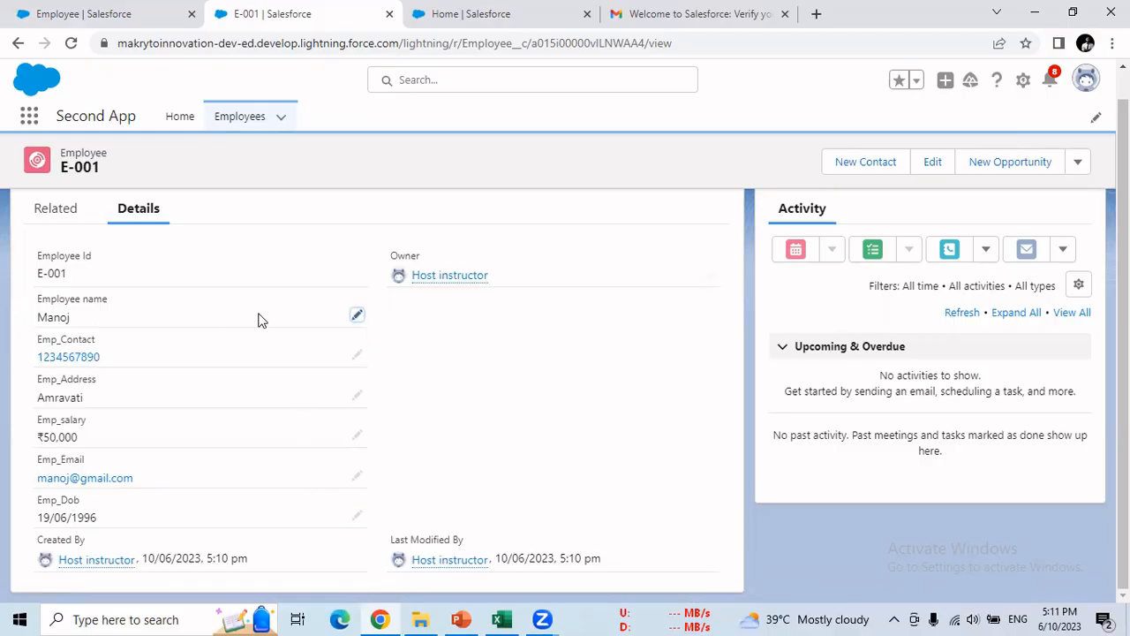
click(353, 316)
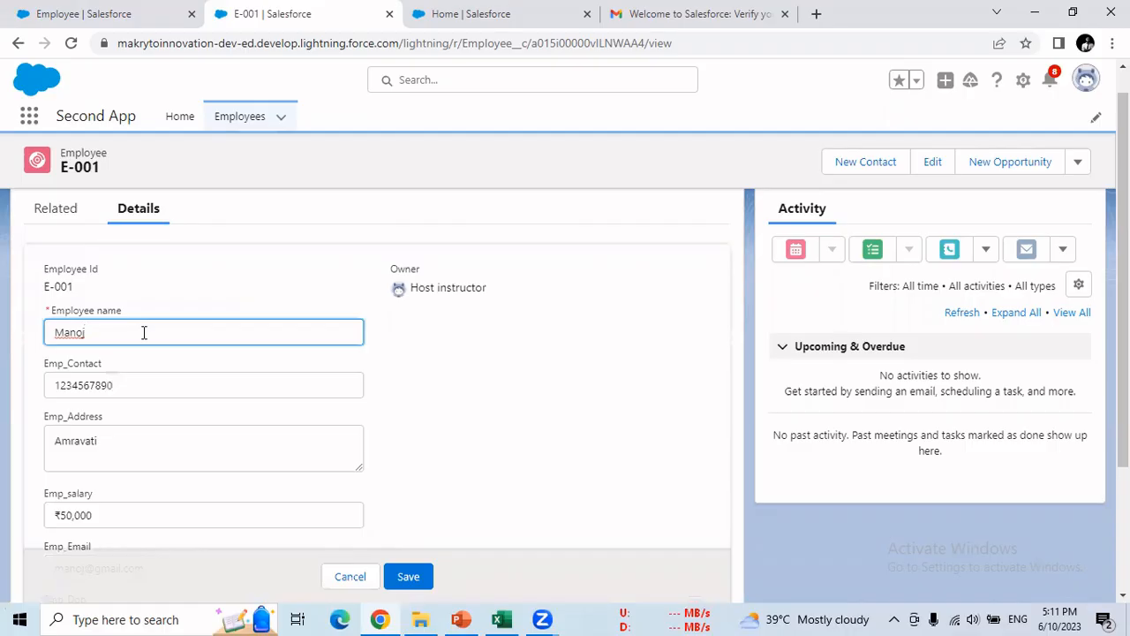
click(353, 579)
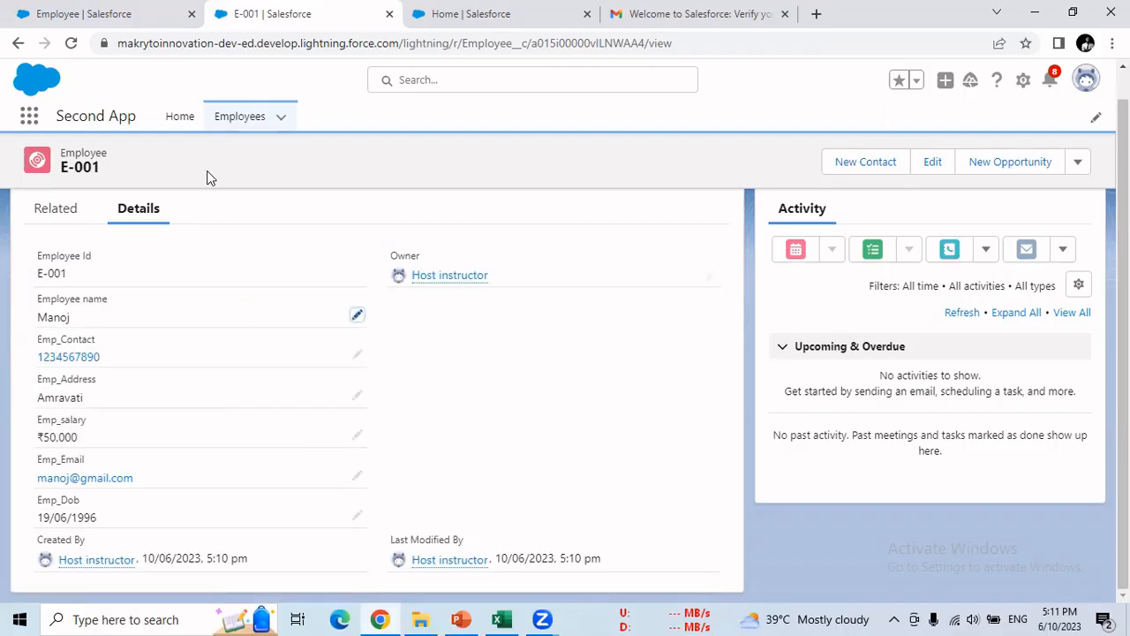
- Show the Employees list, tick E-001 and check its row actions without changing anything
click(229, 124)
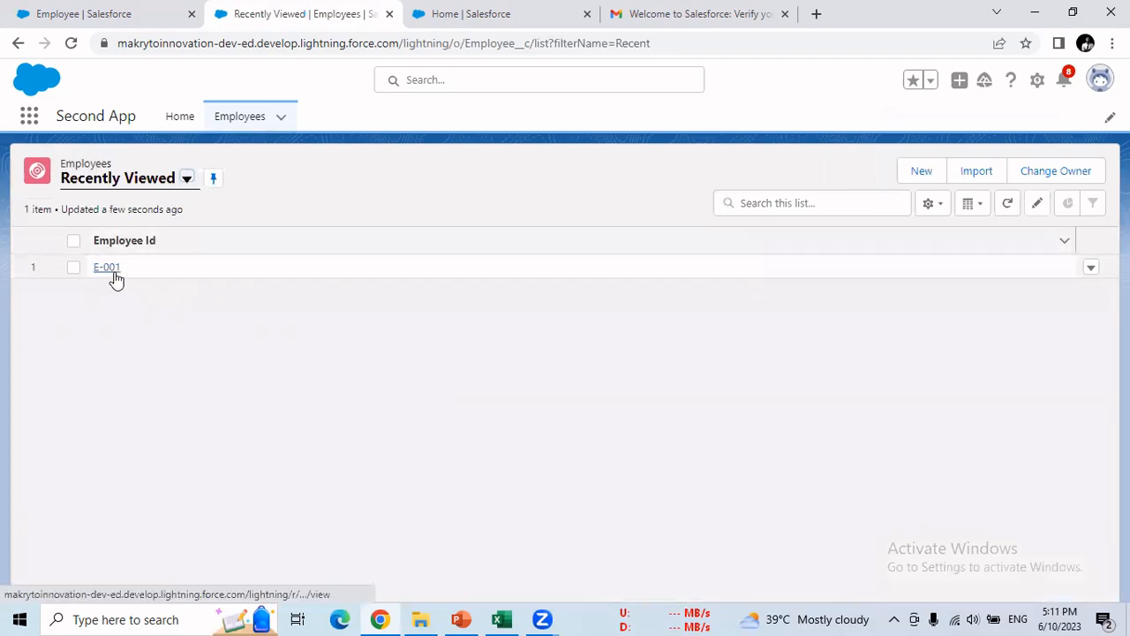
click(74, 268)
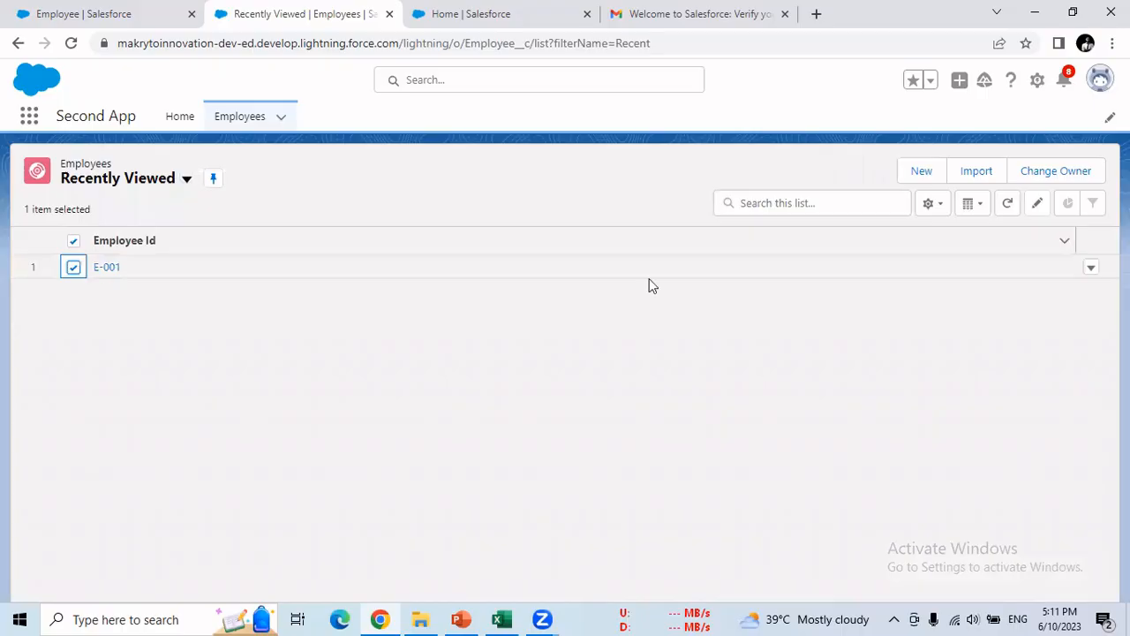
click(1090, 269)
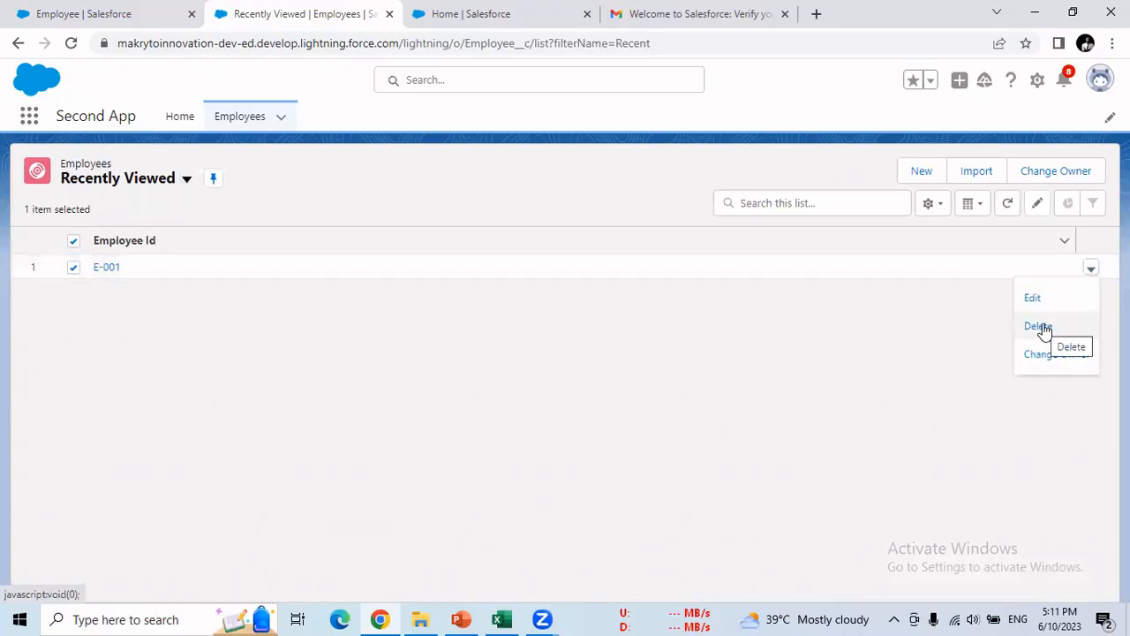
click(791, 317)
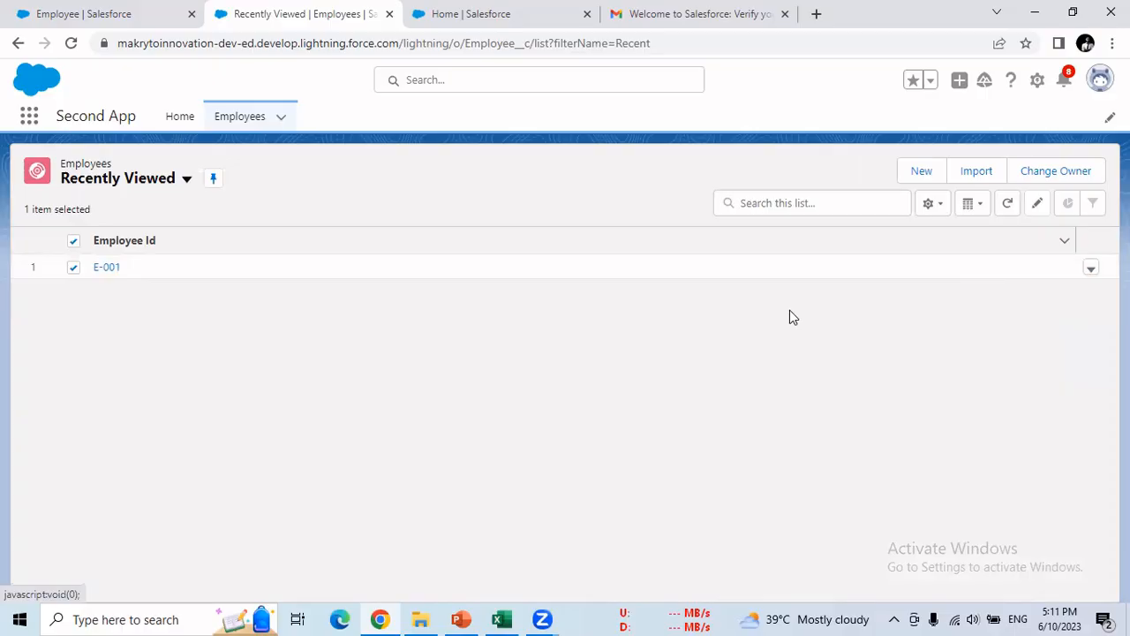
click(501, 619)
- Copy the Yes from D8 into the Data row's CRUD cells D9:G9
click(208, 316)
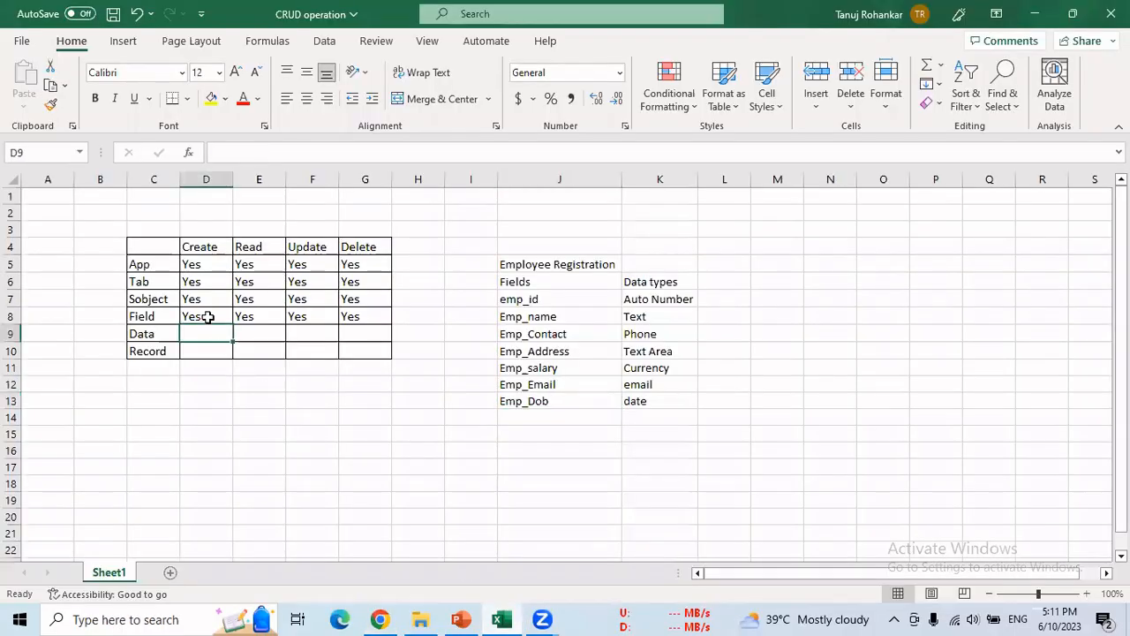
key(ctrl+c)
drag(206, 332, 379, 345)
key(ctrl+v)
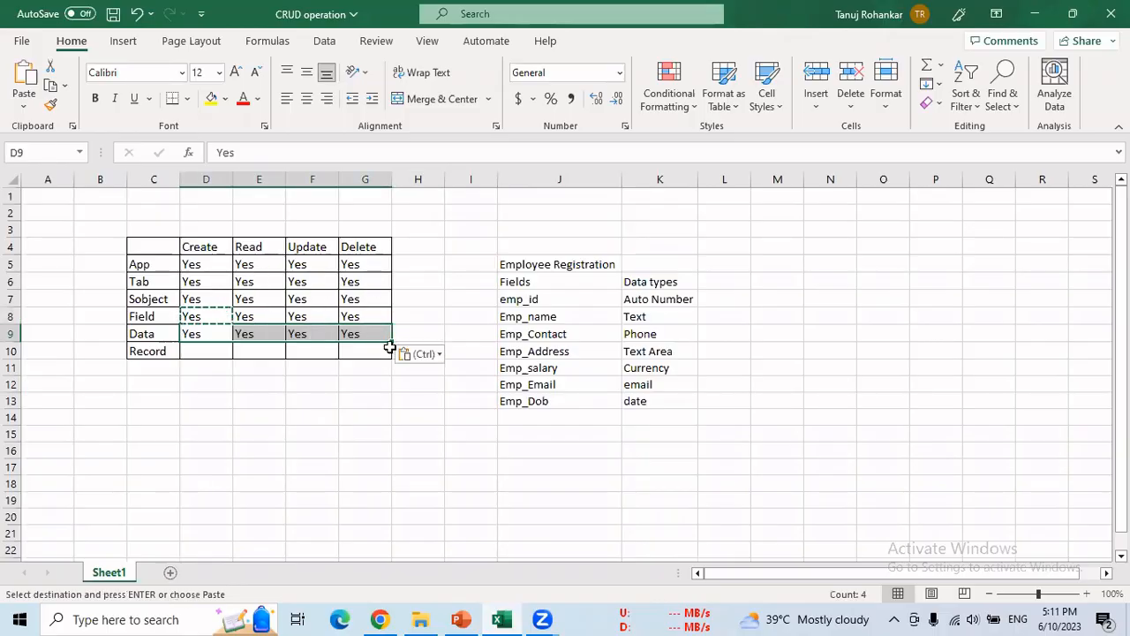
- Paste Yes into each Record row cell from D10 through G10
click(211, 353)
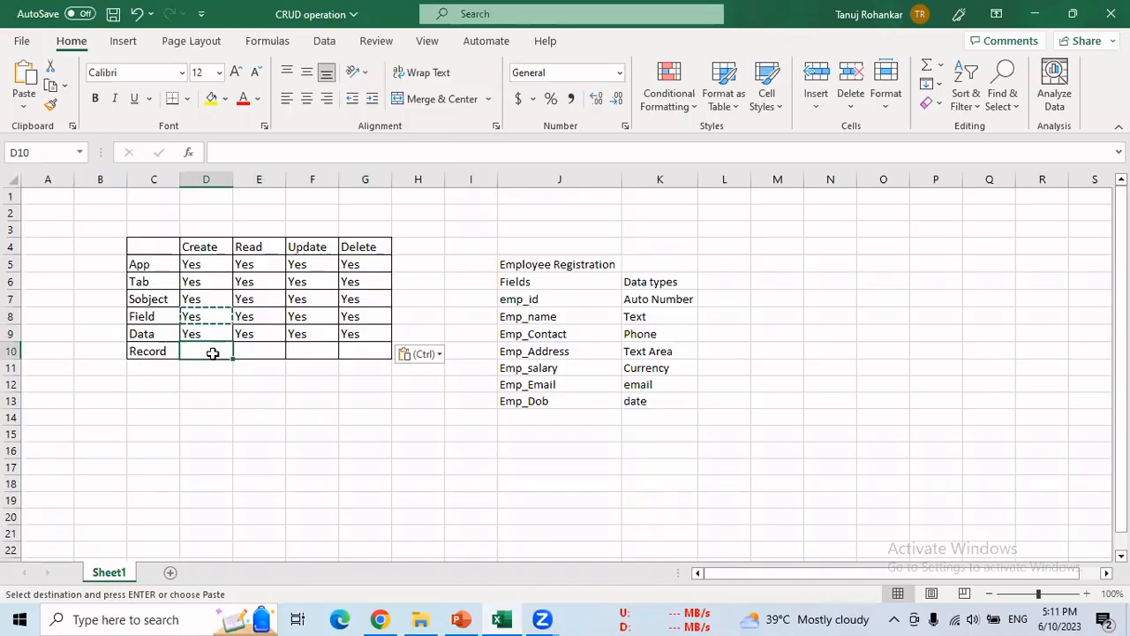
key(ctrl+v)
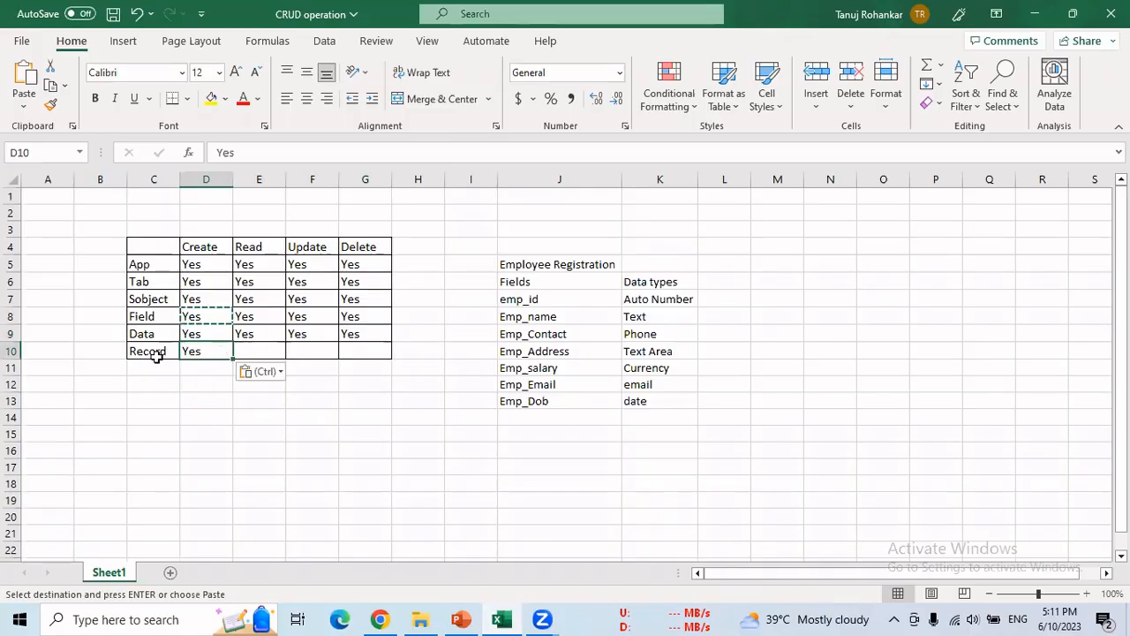
click(259, 353)
key(ctrl+v)
click(303, 351)
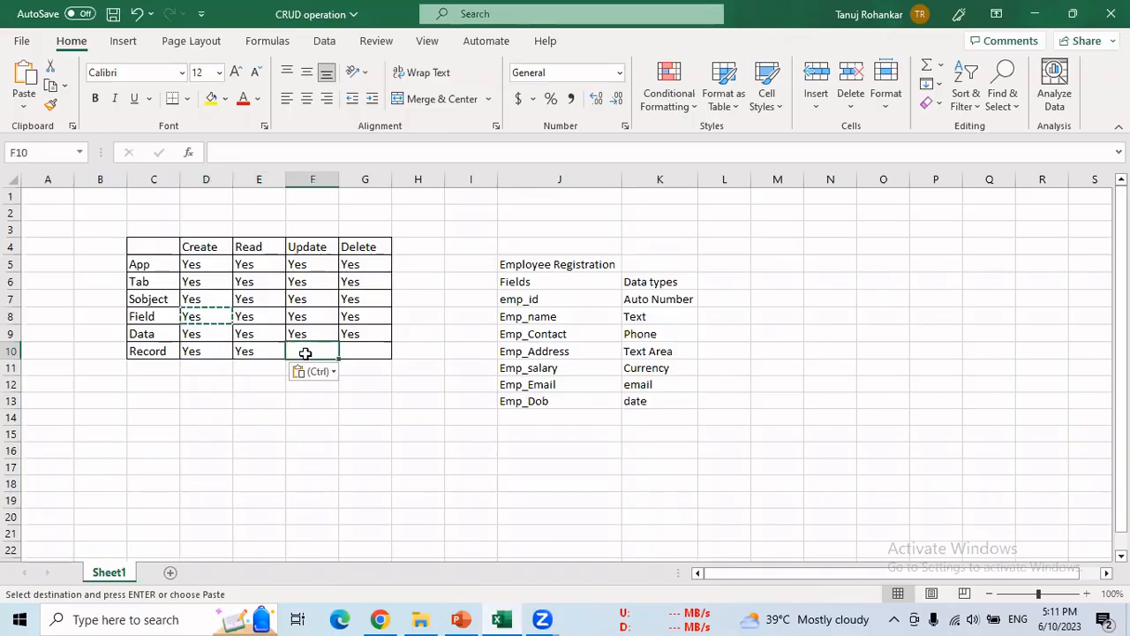
key(ctrl+v)
click(371, 350)
key(ctrl+v)
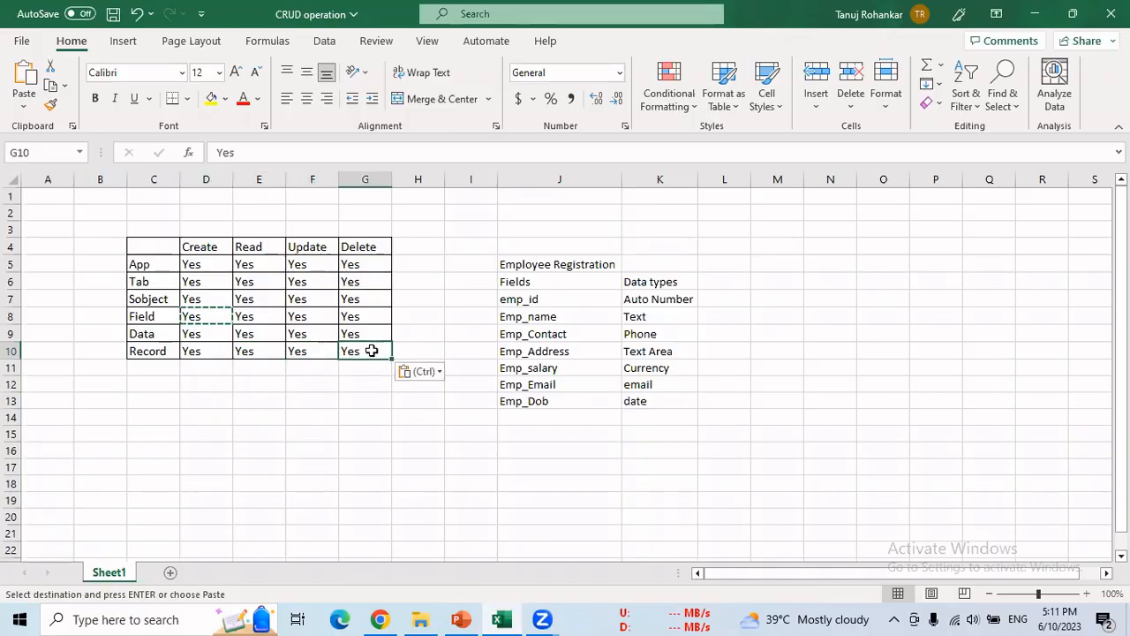
- Check the checklist rows, cancel an accidental overwrite of the Field row, then return to Salesforce Employees
click(402, 412)
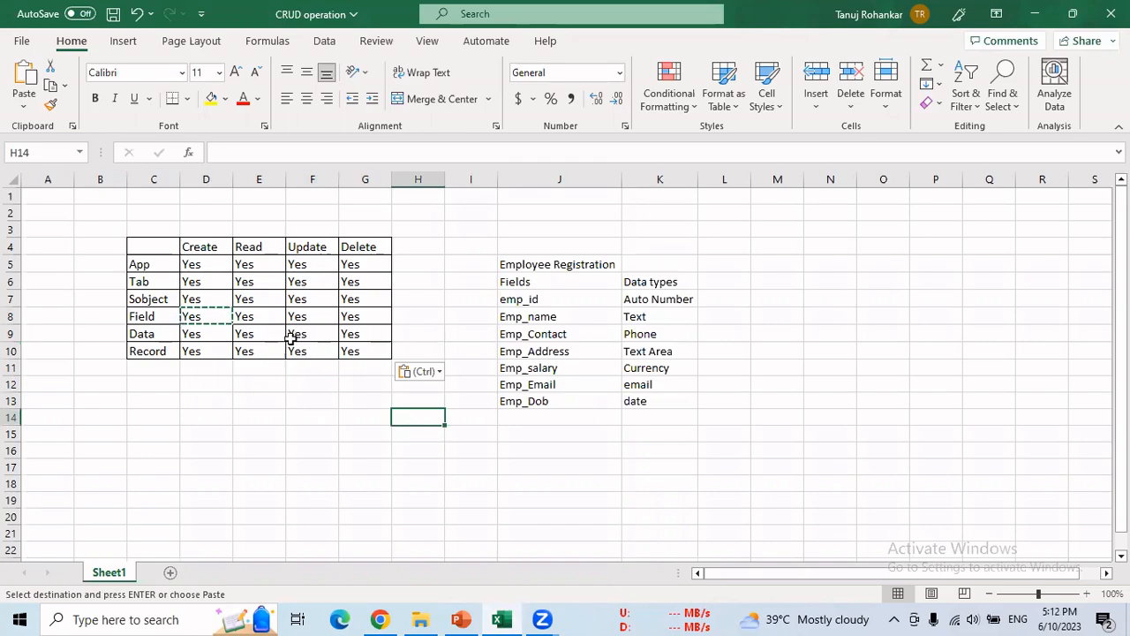
drag(146, 264, 210, 263)
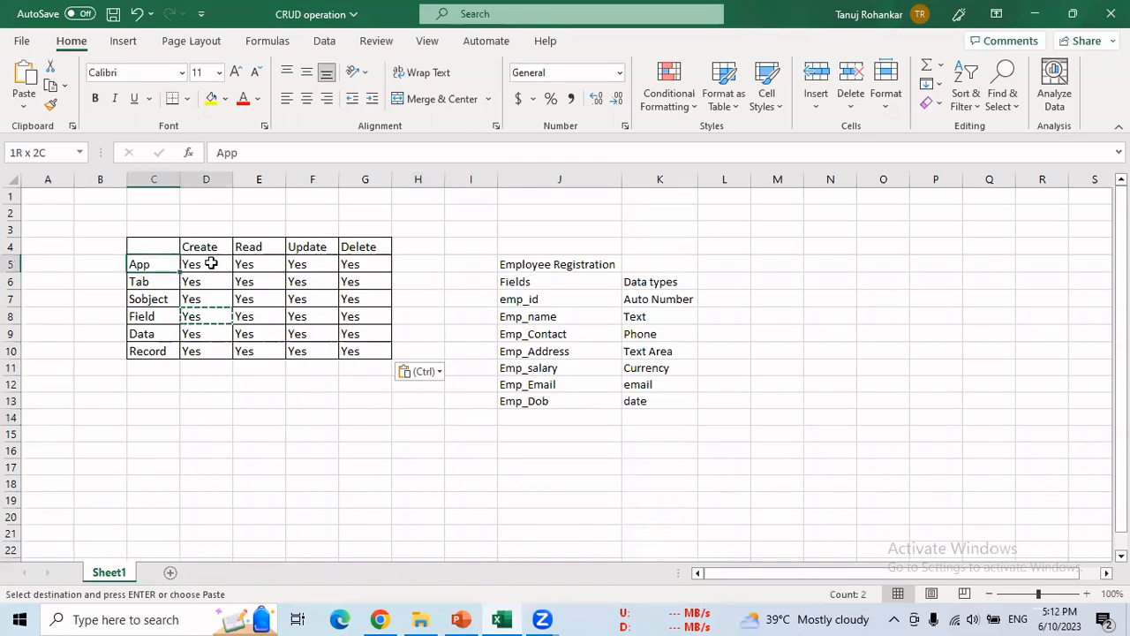
drag(131, 282, 265, 299)
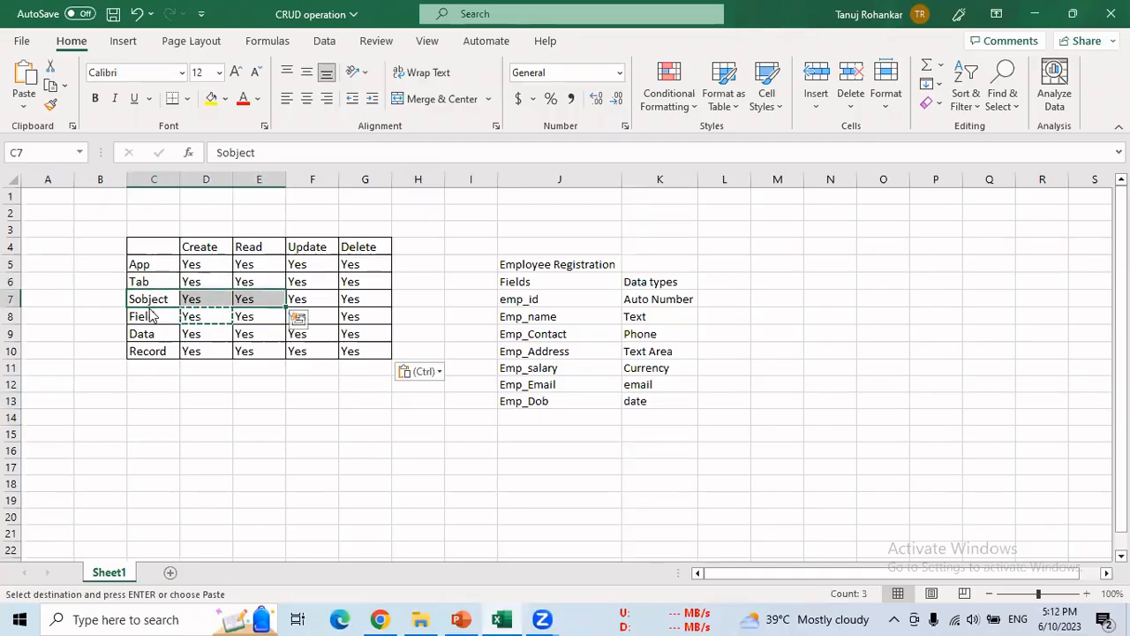
drag(152, 316, 258, 327)
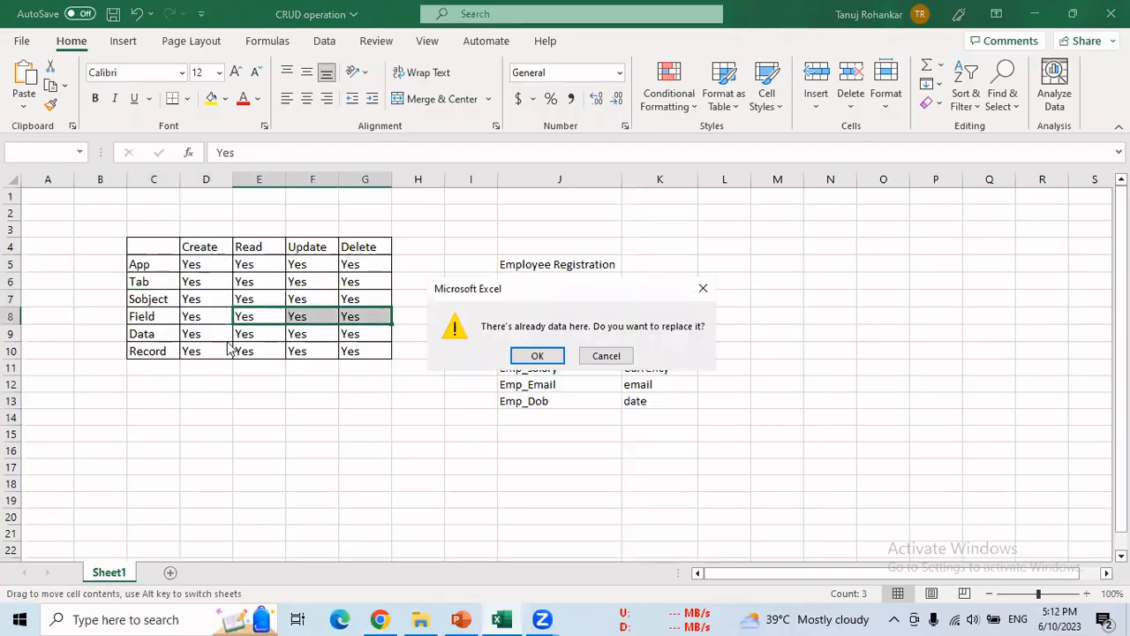
click(600, 355)
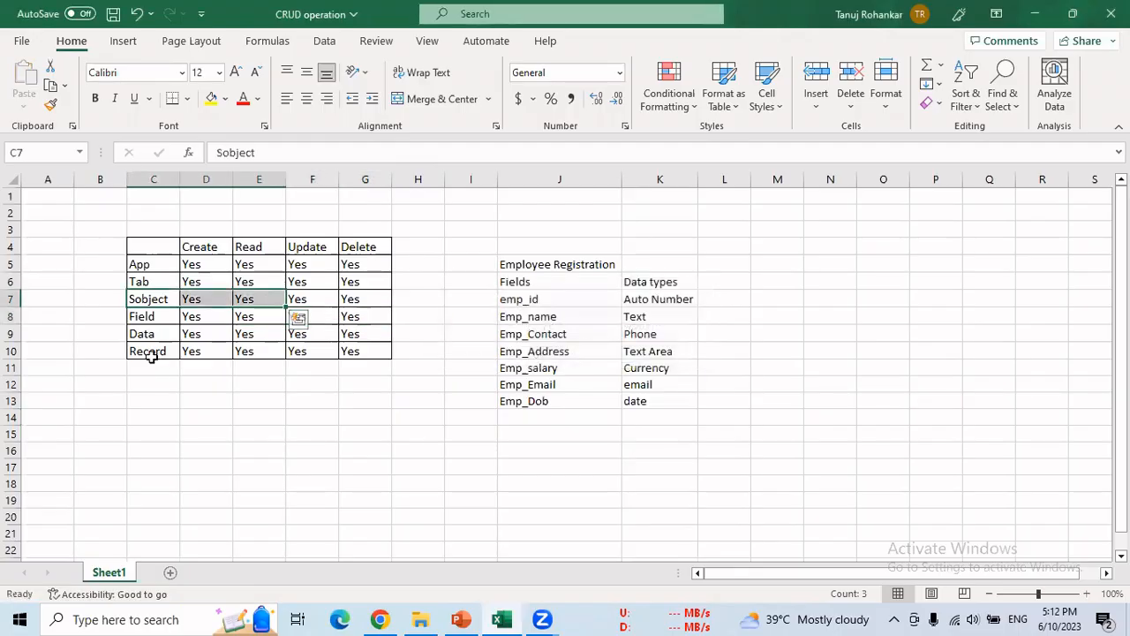
drag(152, 356, 345, 362)
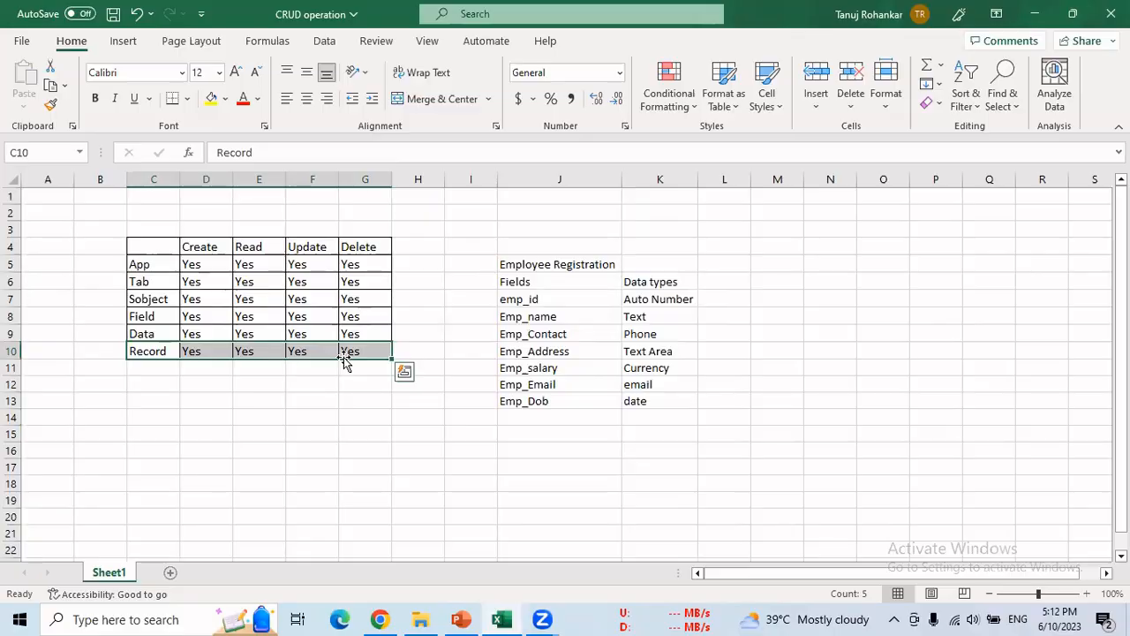
key(alt+Tab)
click(250, 124)
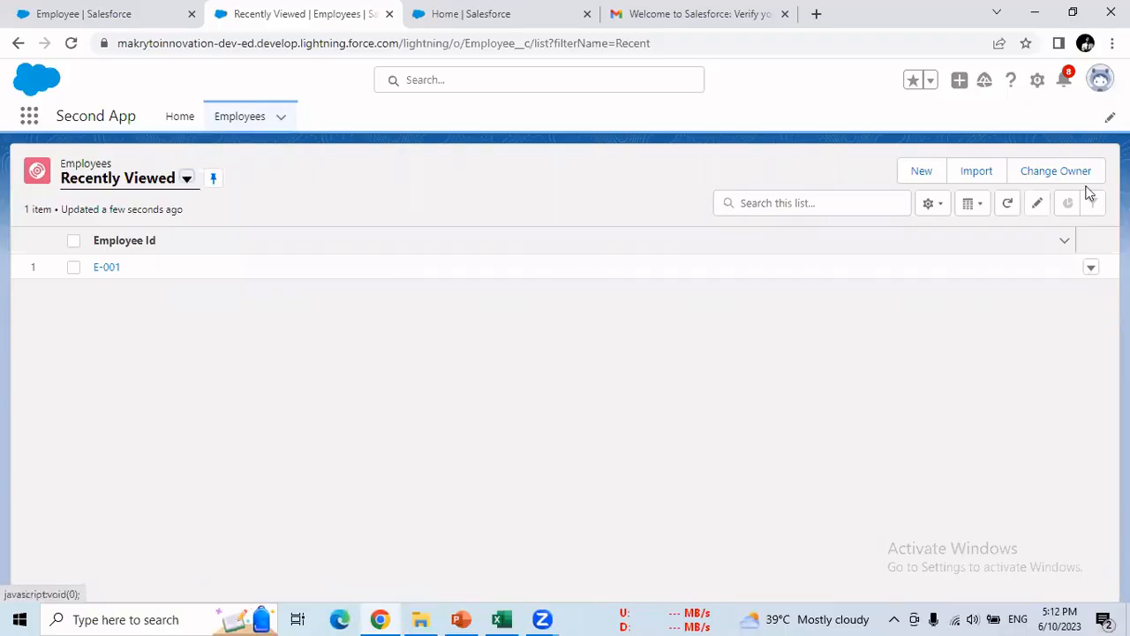
- Start a new Employee record, then cancel the blank form without saving
click(924, 173)
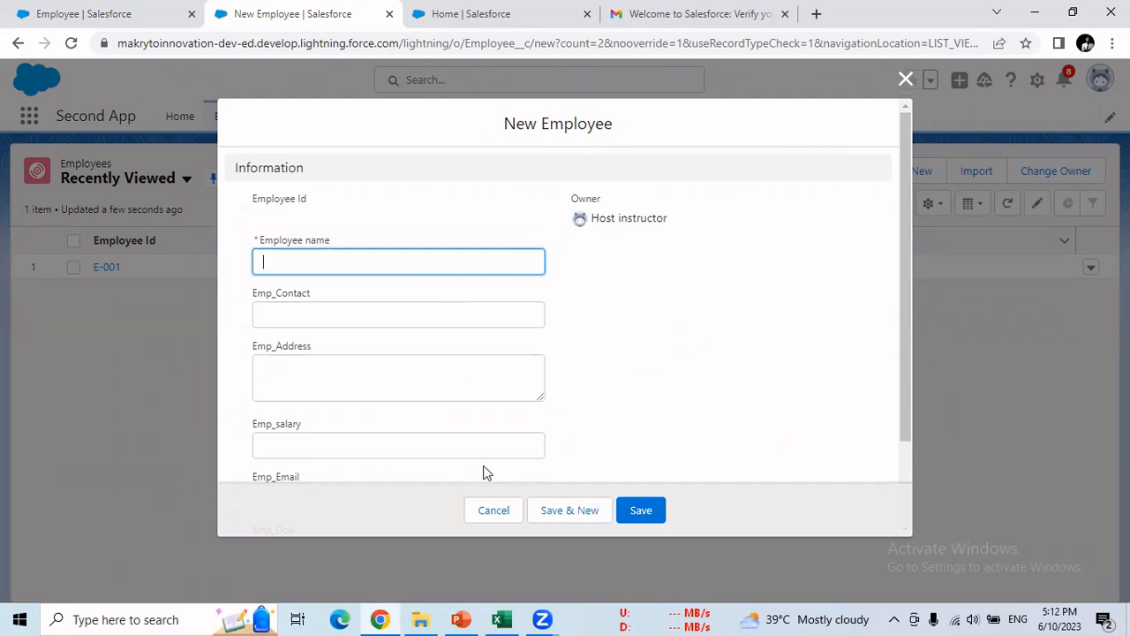
click(502, 514)
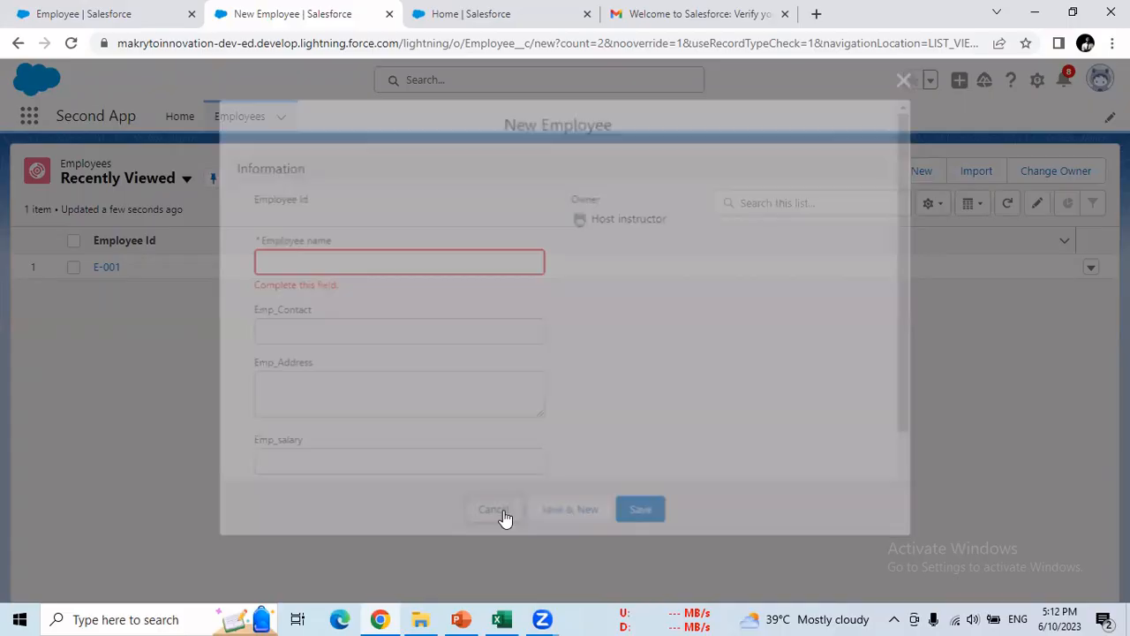